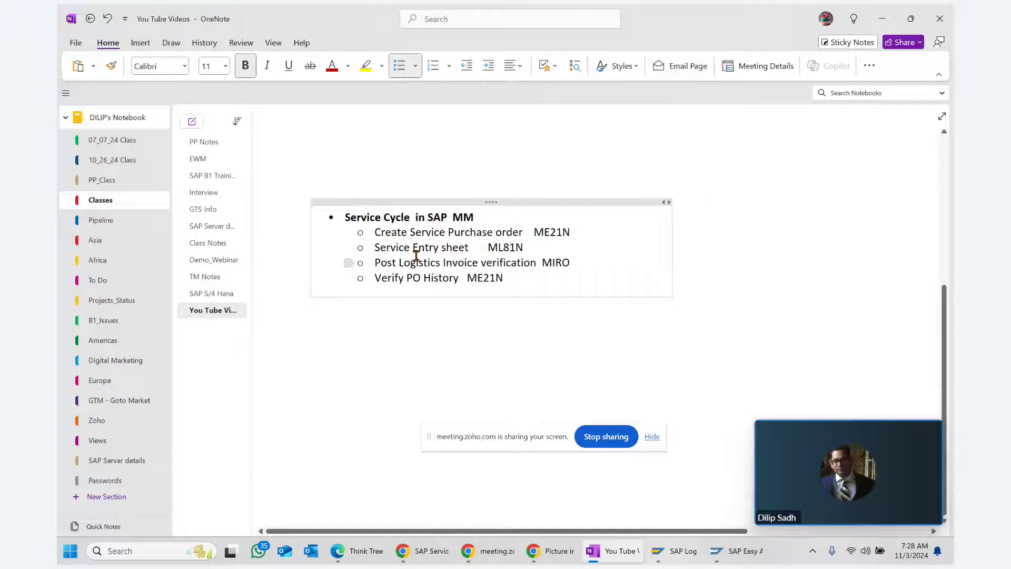
# Step: Review the Service Cycle in SAP MM notes covering the service purchase order, service entry sheet and logistics invoice verification
pyautogui.doubleClick(381, 232)
pyautogui.moveTo(423, 231); pyautogui.dragTo(567, 233)
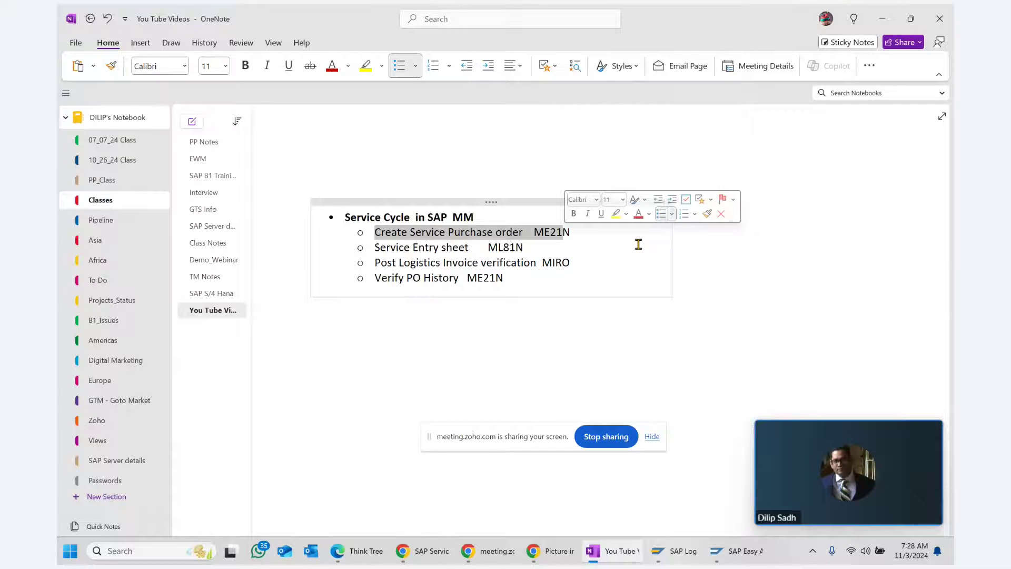
pyautogui.moveTo(373, 247); pyautogui.dragTo(524, 244)
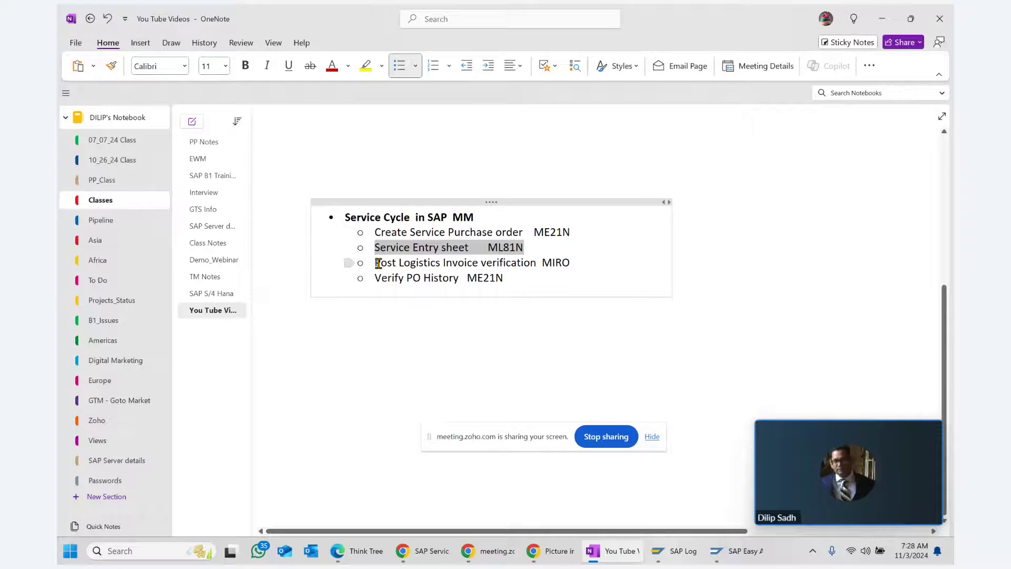
pyautogui.moveTo(378, 263); pyautogui.dragTo(573, 263)
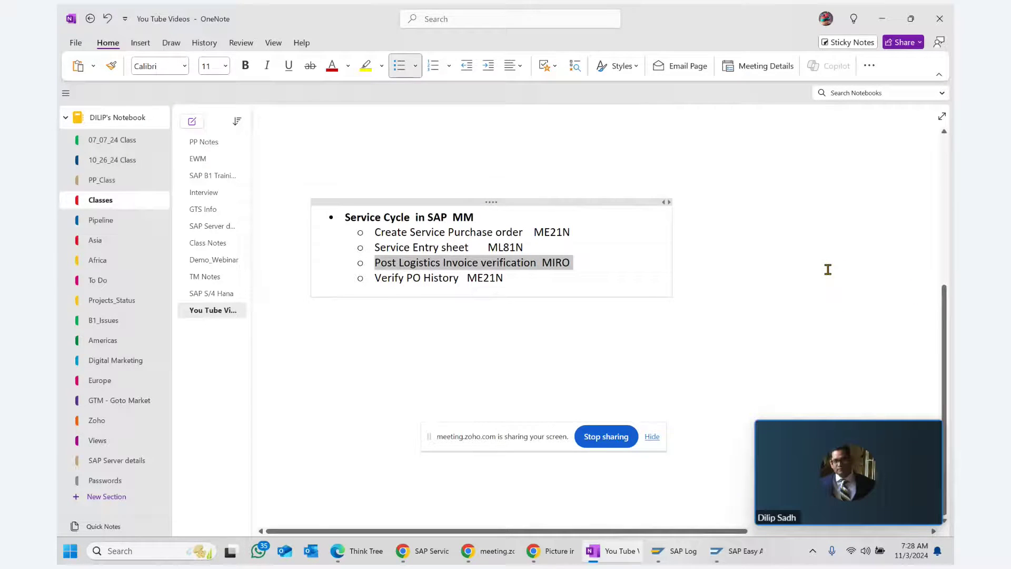
pyautogui.scroll(2, 462, 300)
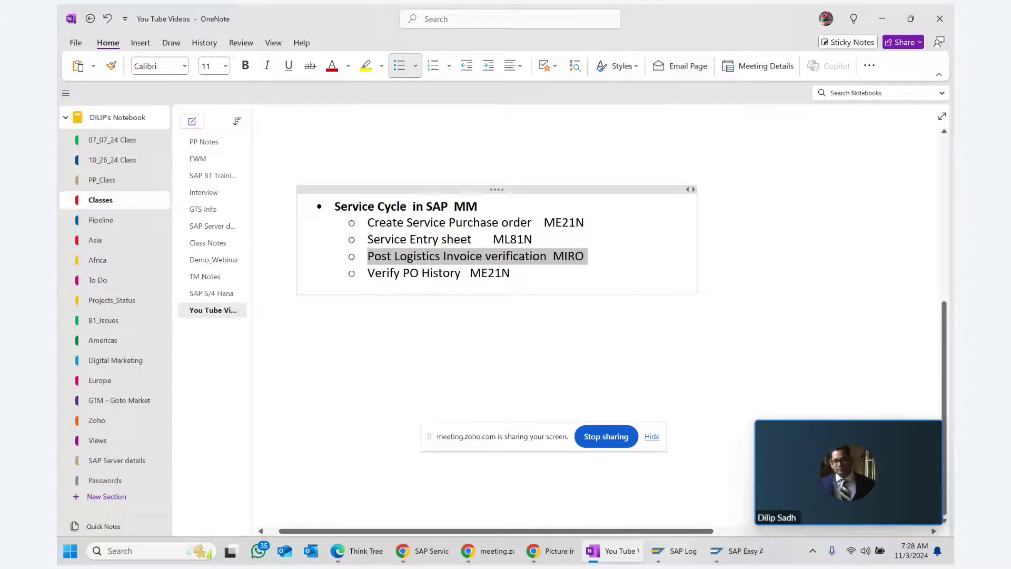
# Step: Switch to SAP Easy Access and open the Create Purchase Order transaction for a known vendor under Materials Management purchasing
pyautogui.click(736, 551)
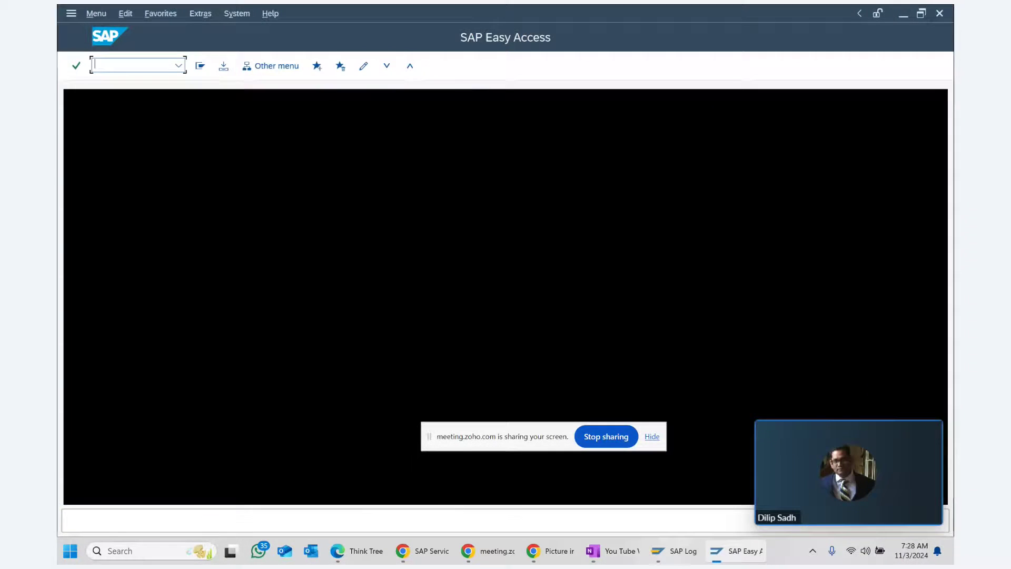
pyautogui.click(100, 256)
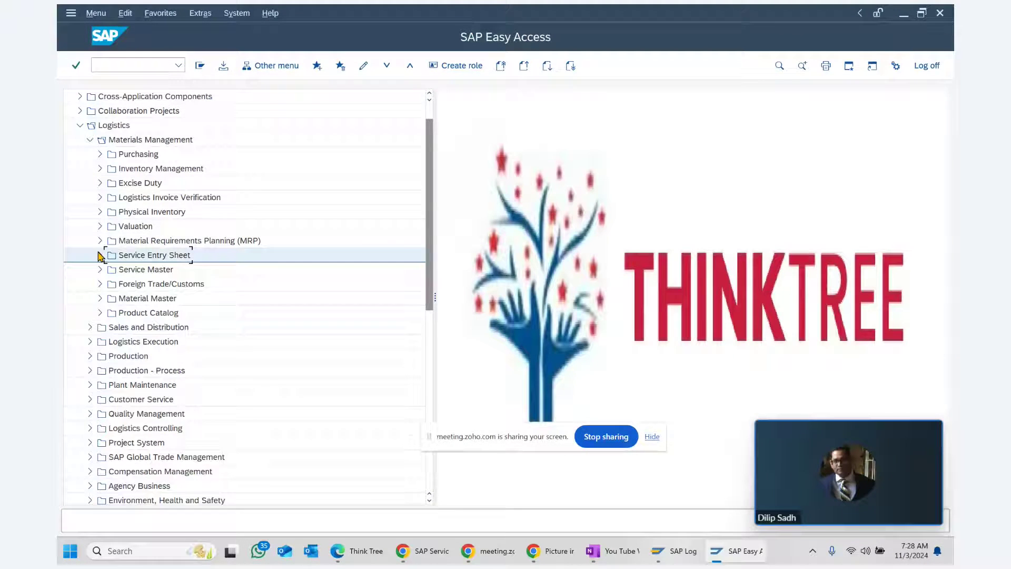
pyautogui.click(99, 154)
pyautogui.click(110, 169)
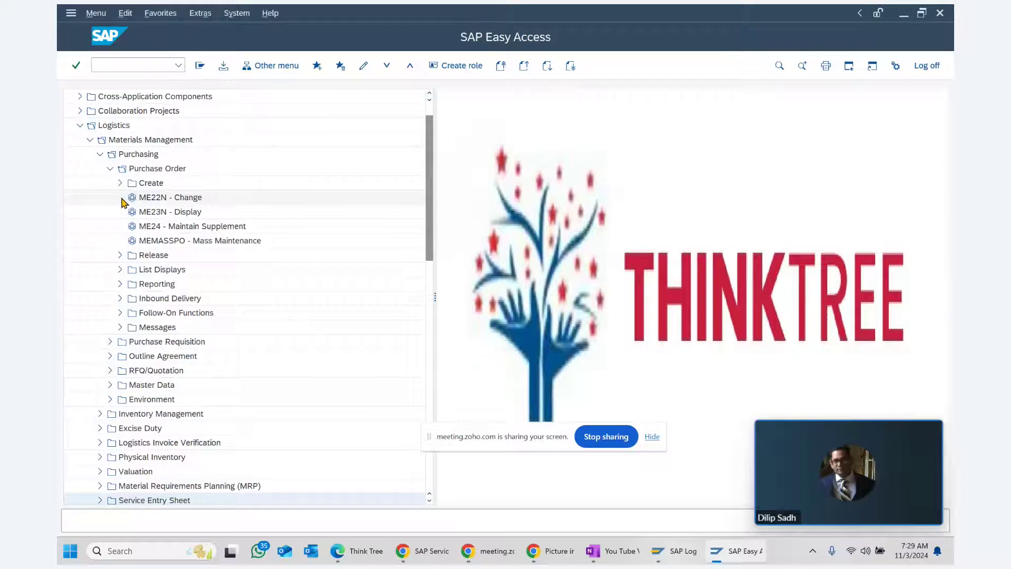
pyautogui.click(120, 182)
pyautogui.doubleClick(221, 197)
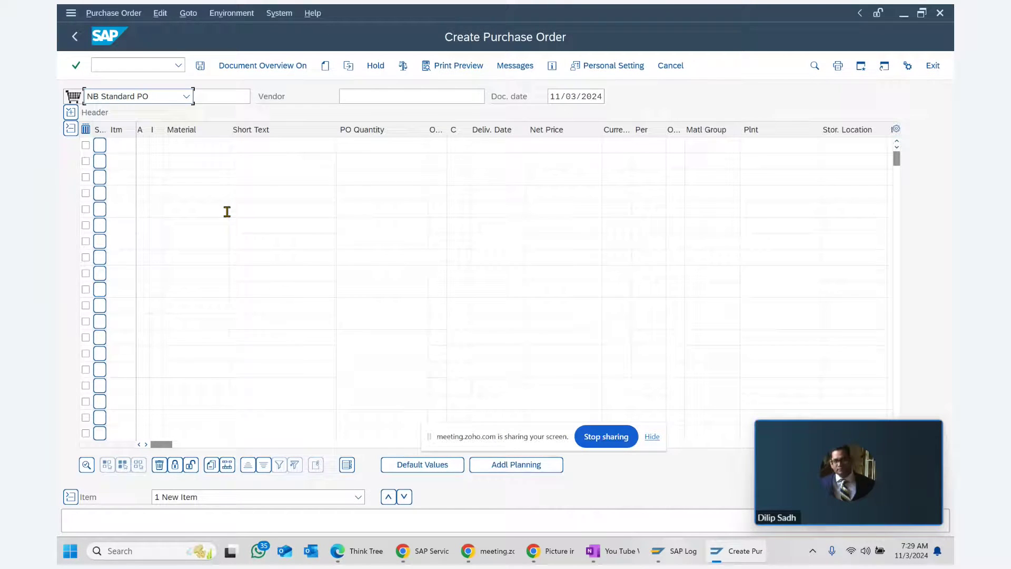
# Step: Set the Staples vendor on the NB Standard PO and confirm the entry
pyautogui.click(402, 95)
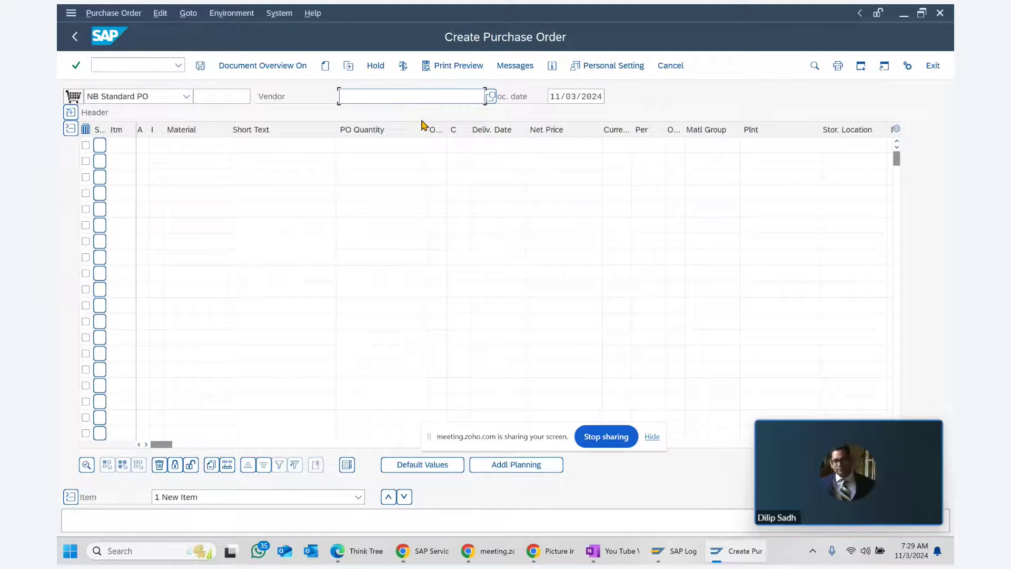
pyautogui.press('Down')
pyautogui.press('Return')
pyautogui.press('Return')
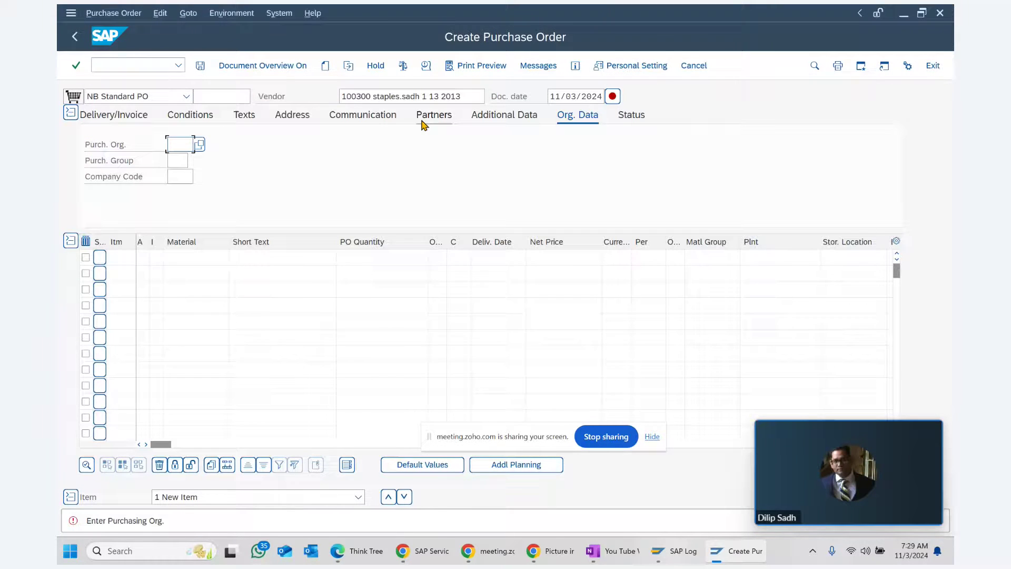
# Step: Fill in the organizational data with purchasing organization 1000, purchasing group 000 and company code 1000
pyautogui.write('1000')
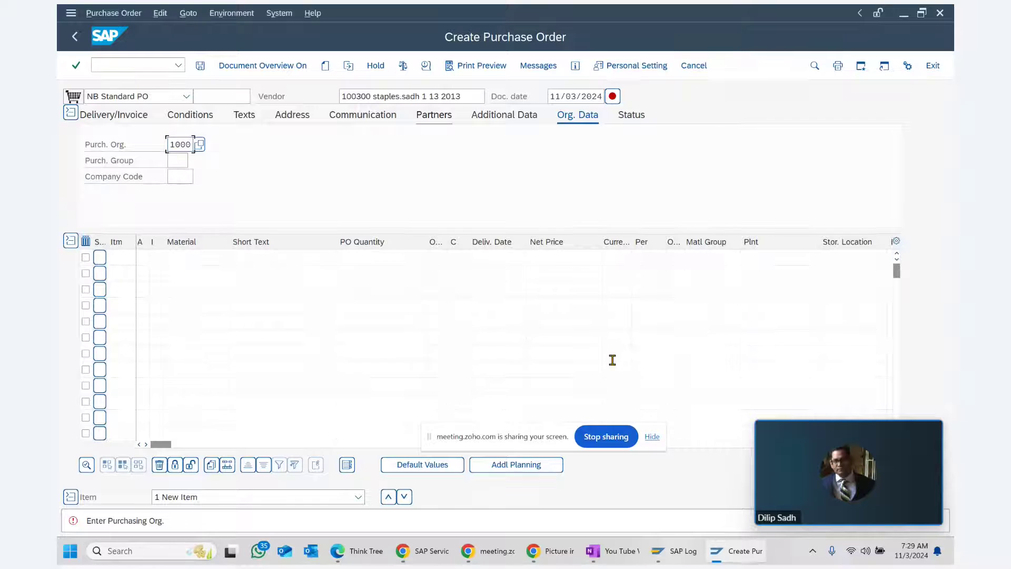
pyautogui.press('Tab')
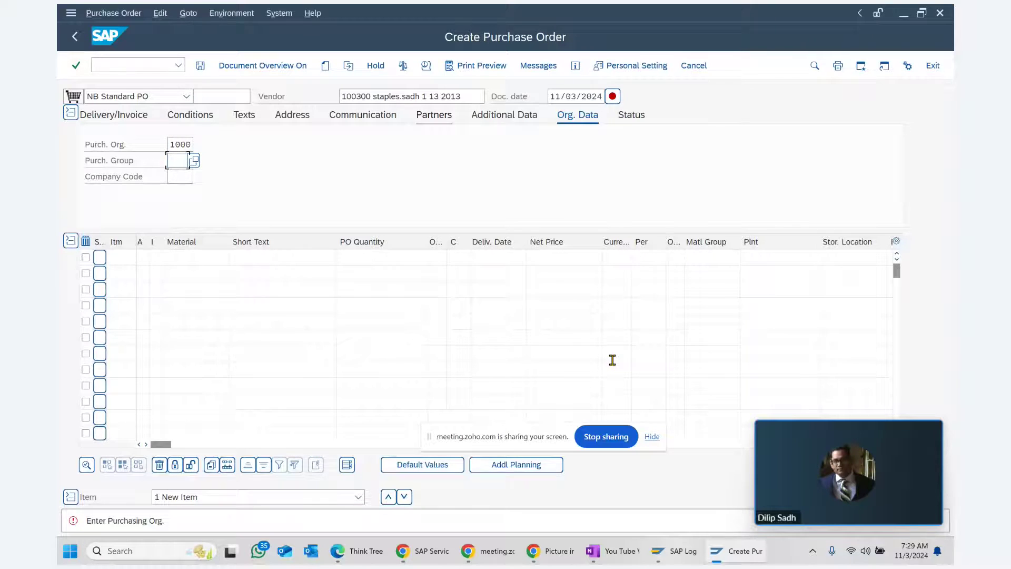
pyautogui.write('000')
pyautogui.press('Tab')
pyautogui.write('1')
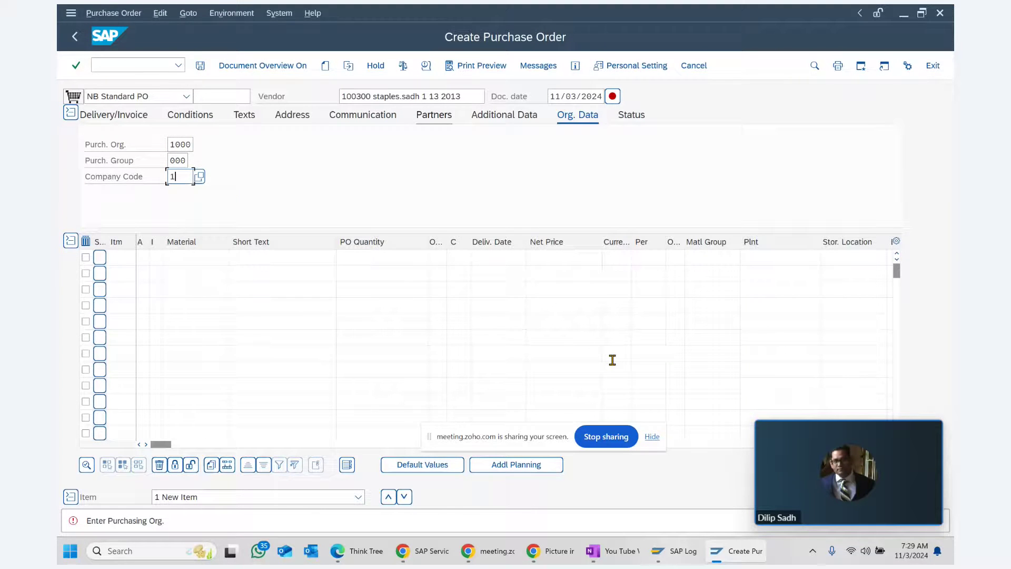
pyautogui.write('000')
pyautogui.press('Return')
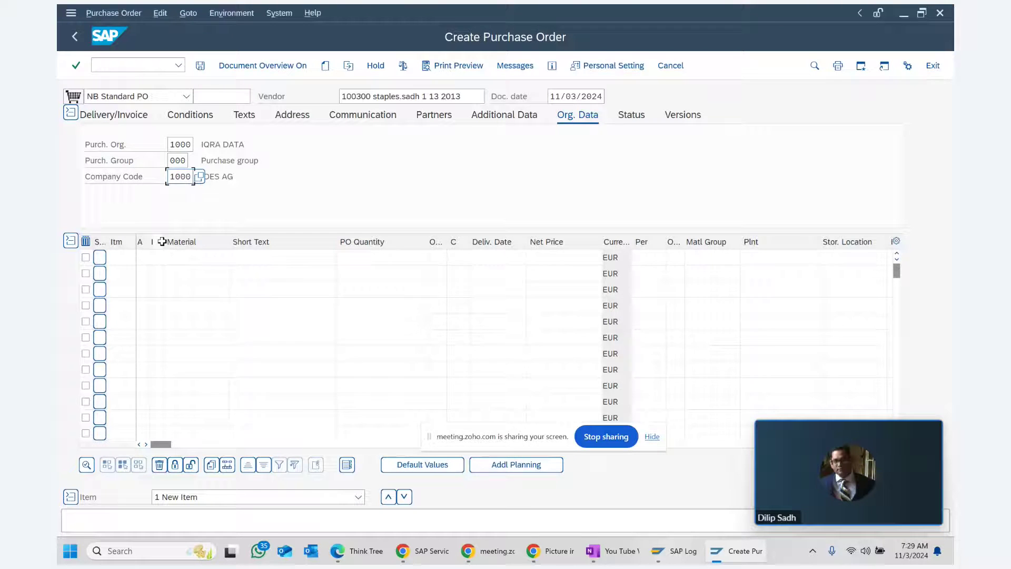
# Step: Widen the item category column and choose category D (Service) for the first purchase order item
pyautogui.moveTo(163, 241); pyautogui.dragTo(168, 242)
pyautogui.click(157, 258)
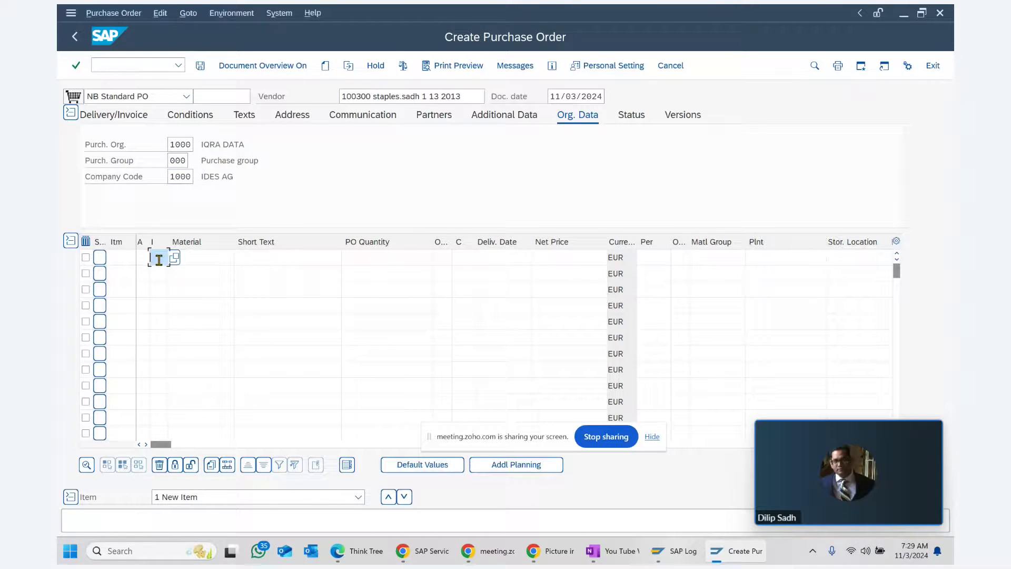
pyautogui.click(175, 259)
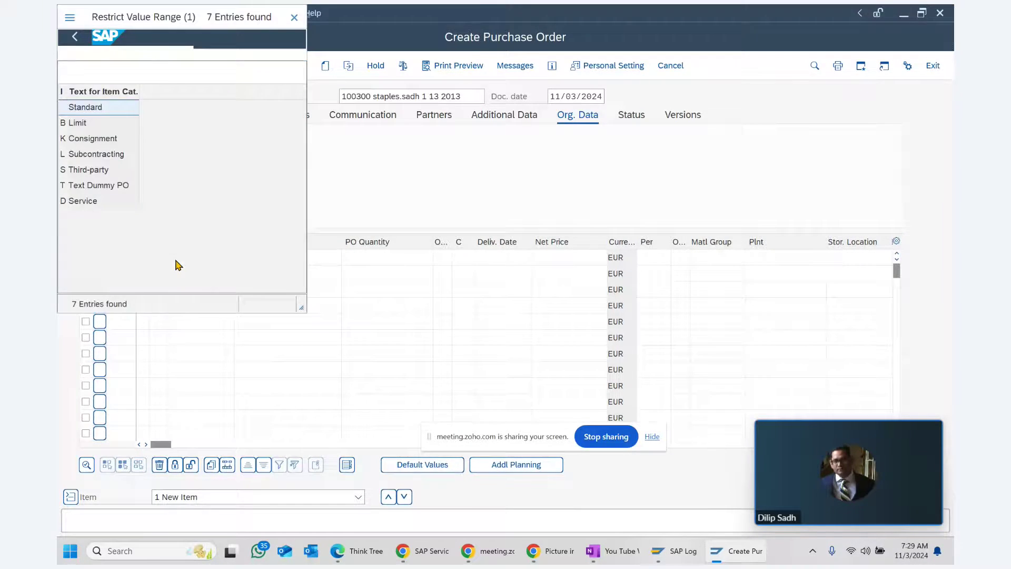
pyautogui.moveTo(204, 17); pyautogui.dragTo(459, 72)
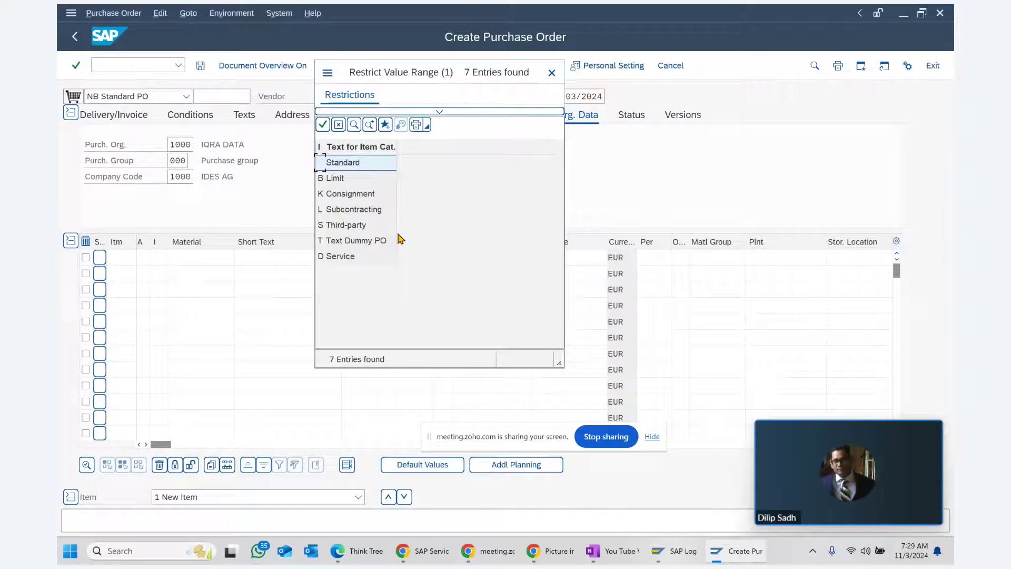
pyautogui.click(356, 258)
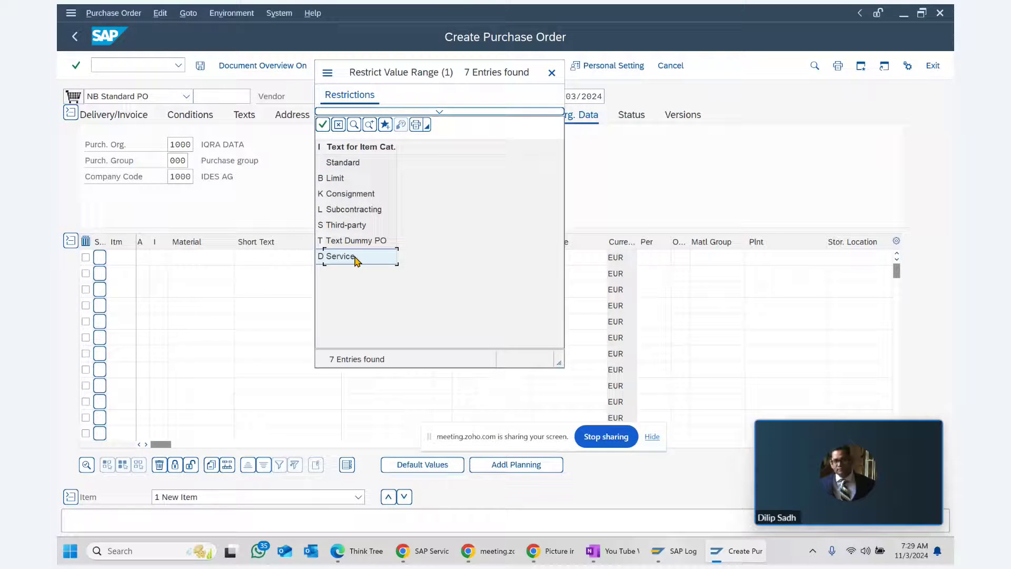
pyautogui.doubleClick(356, 258)
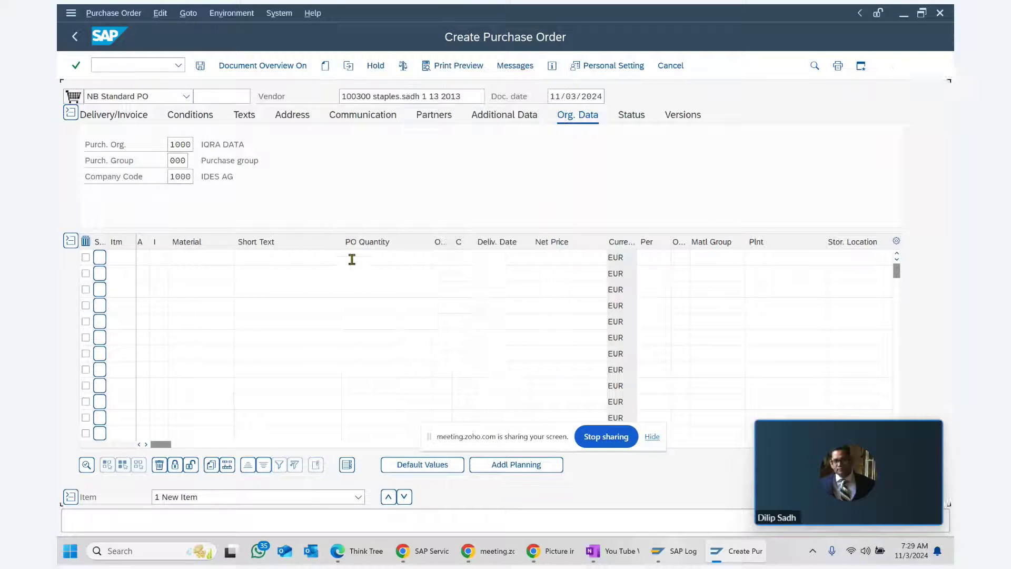
# Step: Assign the first item to account assignment category K (Cost center), keep item category D and confirm the line
pyautogui.click(155, 258)
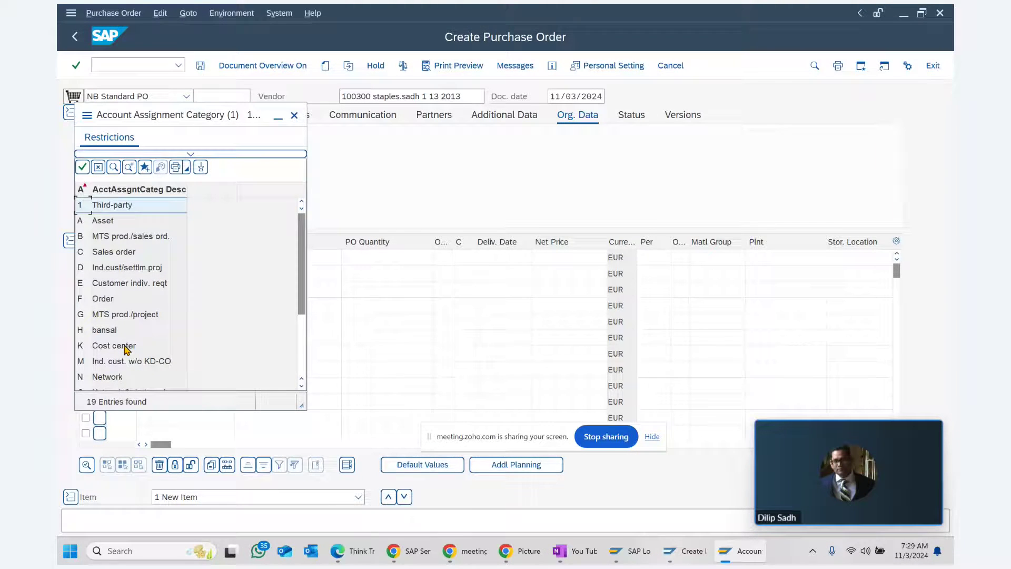
pyautogui.doubleClick(126, 346)
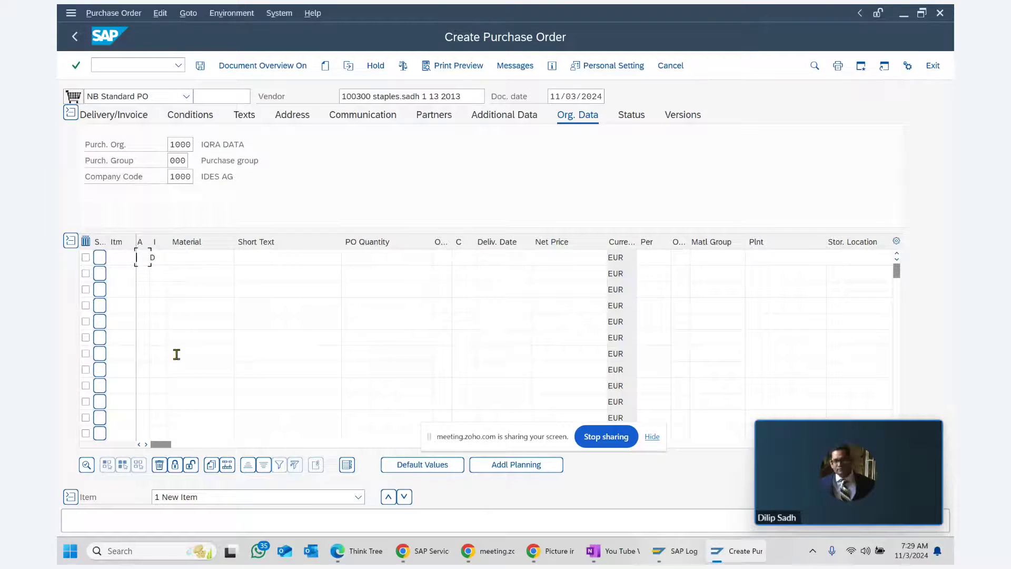
pyautogui.press('Tab')
pyautogui.write('D')
pyautogui.press('Return')
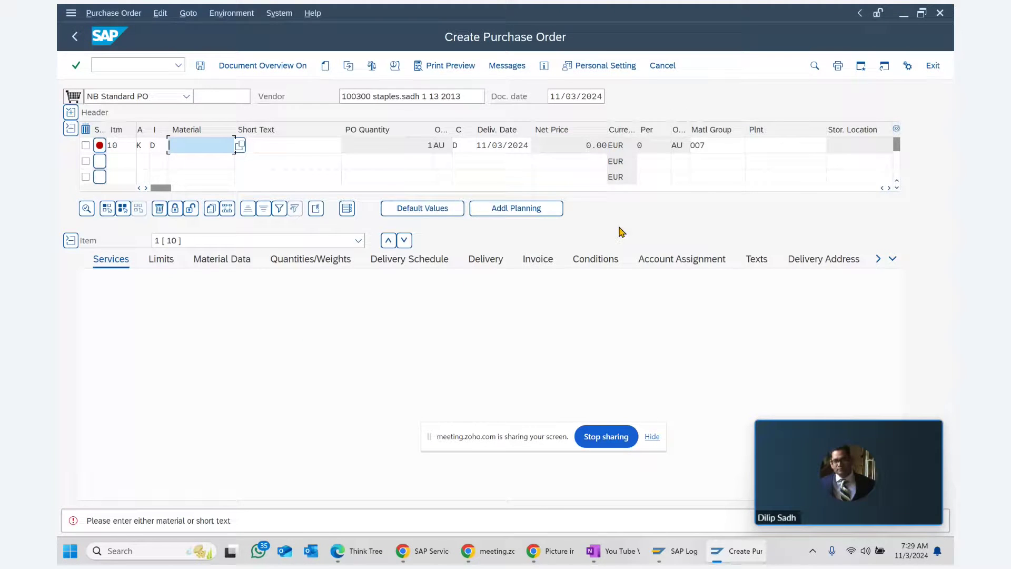
# Step: Set item 10's short text to Office painting and its plant to 1000
pyautogui.click(308, 148)
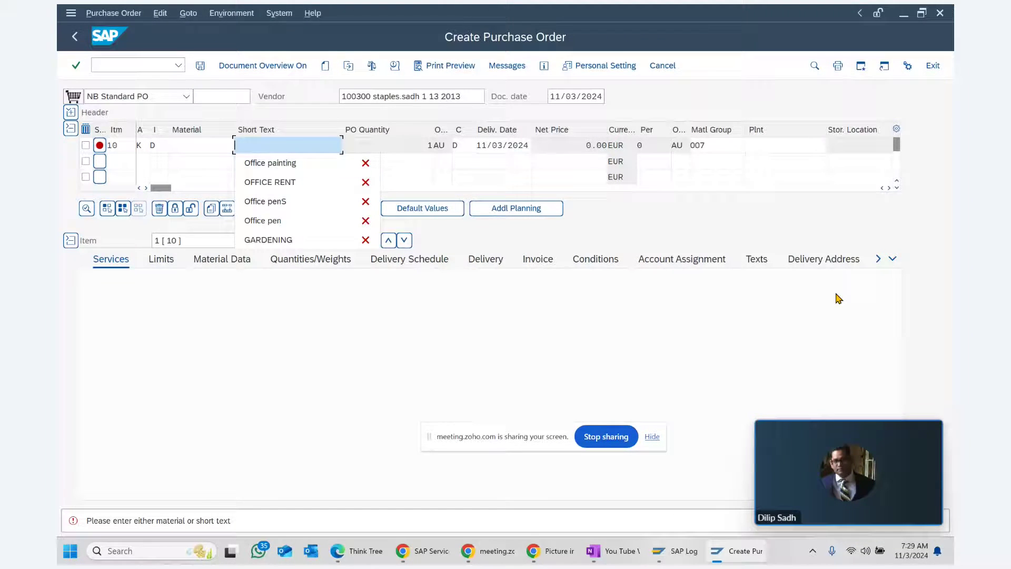
pyautogui.press('Down')
pyautogui.press('Return')
pyautogui.press('Return')
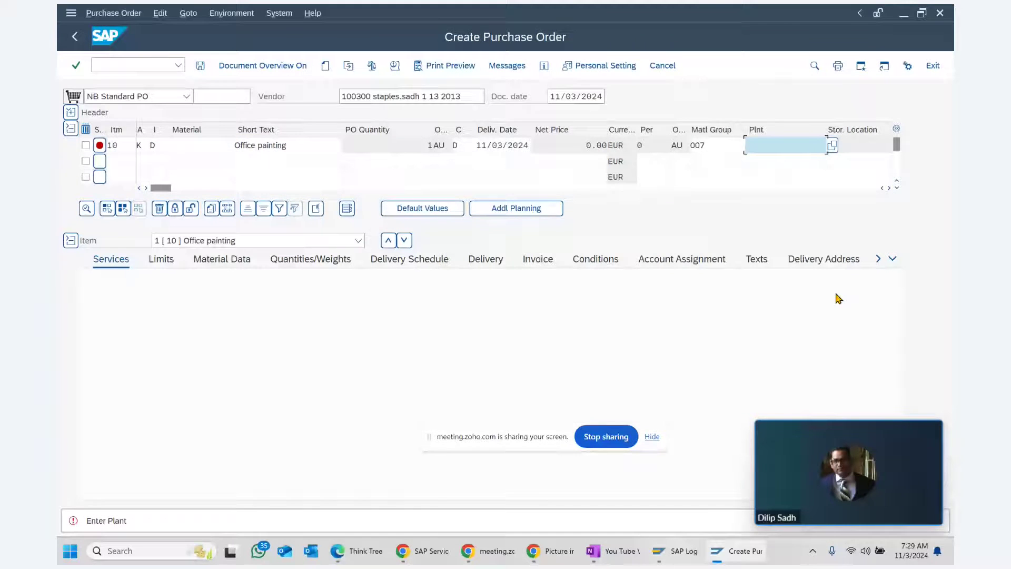
pyautogui.write('1000')
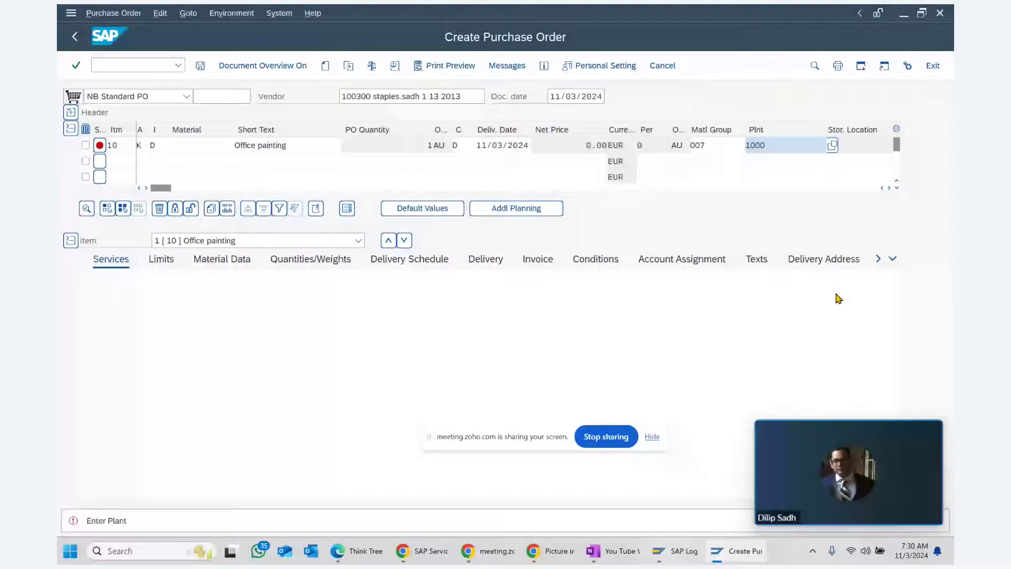
pyautogui.press('Return')
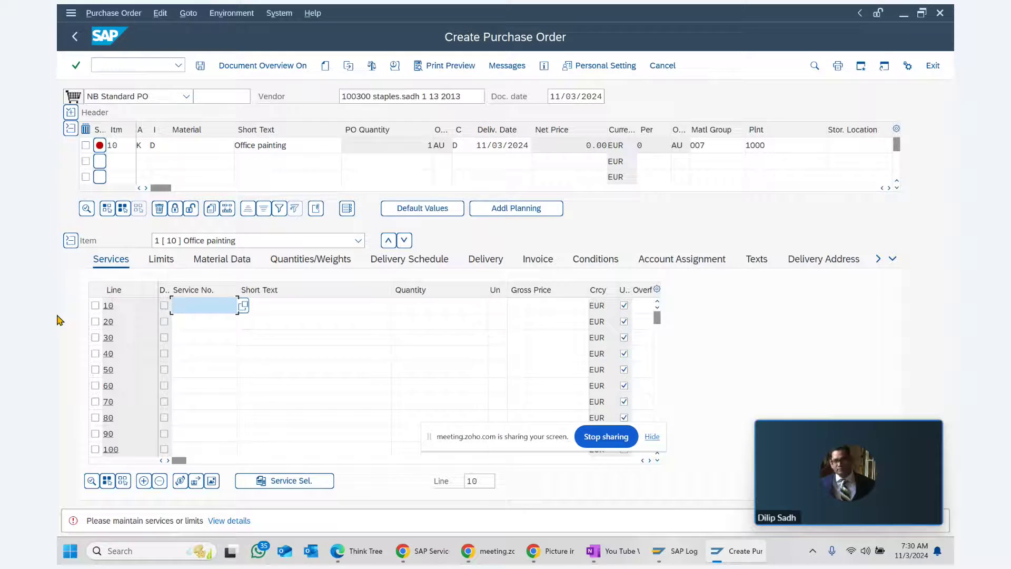
# Step: Enter service line 10 as office painting with quantity 1, unit AU and gross price 1000, and confirm it
pyautogui.click(316, 305)
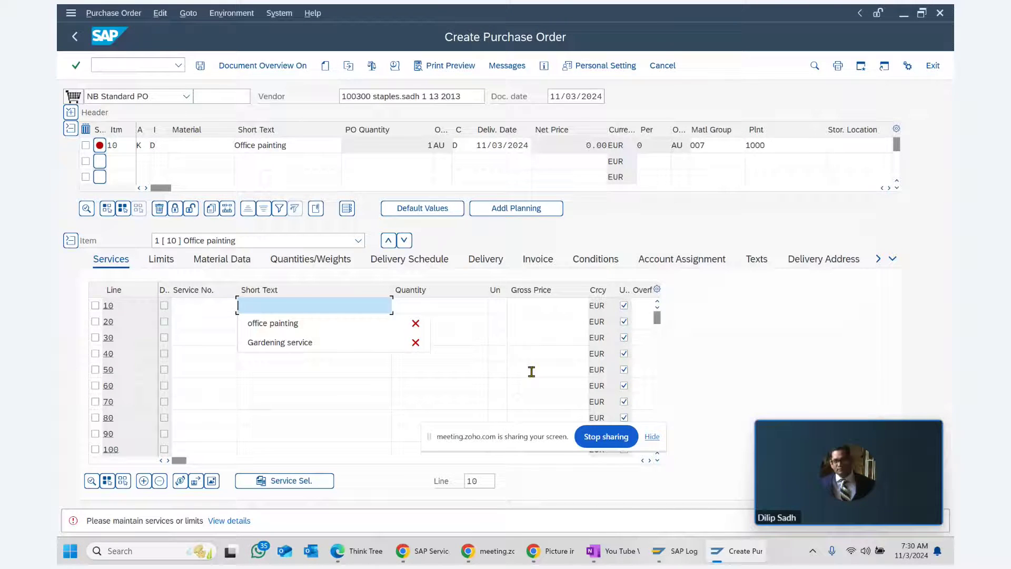
pyautogui.press('Down')
pyautogui.press('Return')
pyautogui.press('Tab')
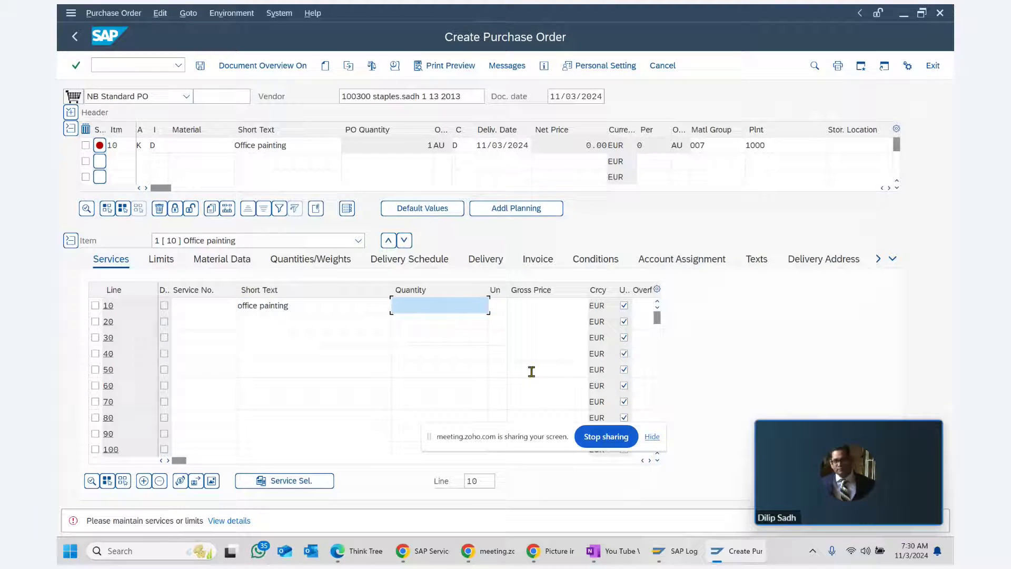
pyautogui.press('Tab')
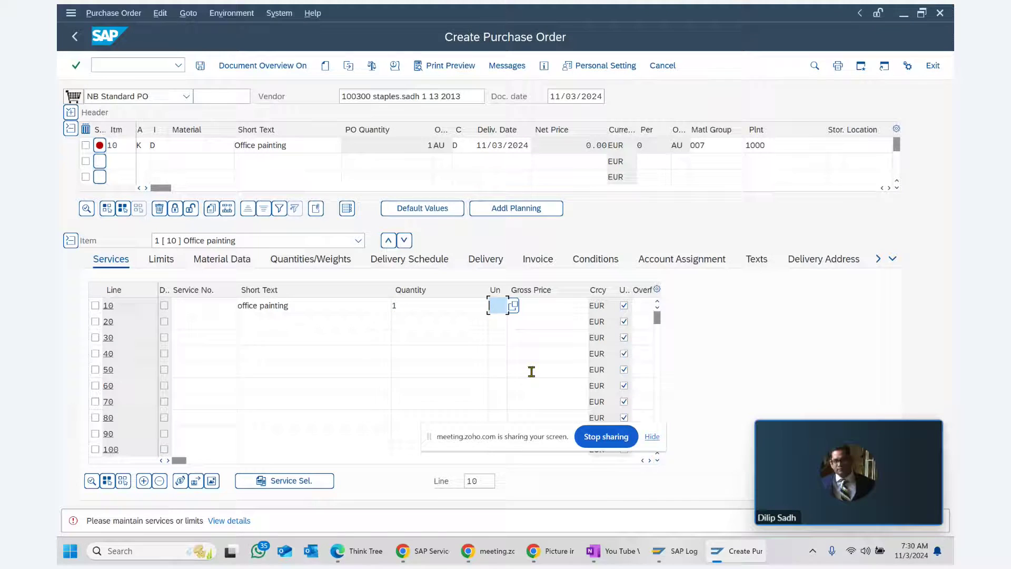
pyautogui.write('AU')
pyautogui.press('Tab')
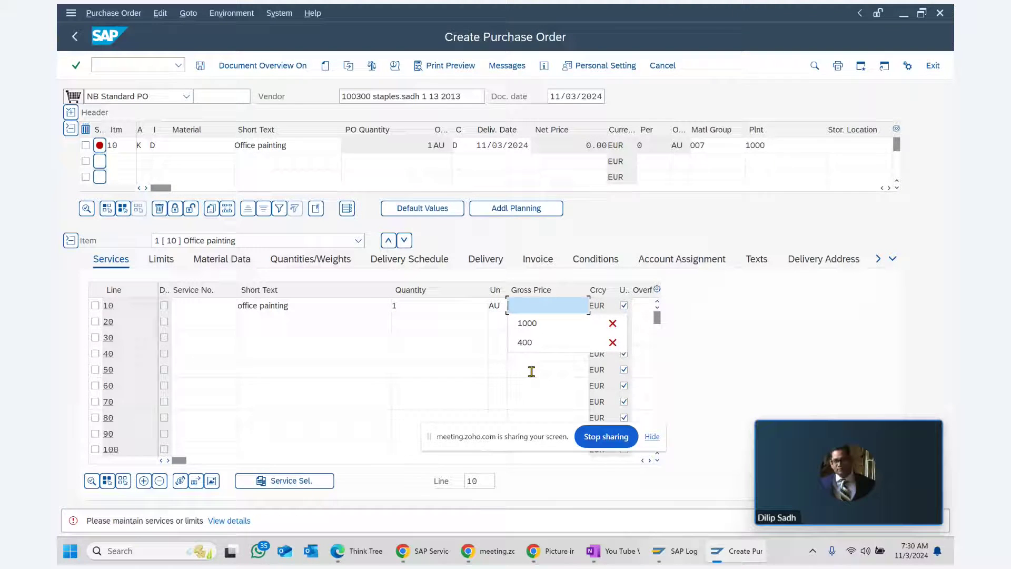
pyautogui.press('Down')
pyautogui.press('Return')
pyautogui.press('Return')
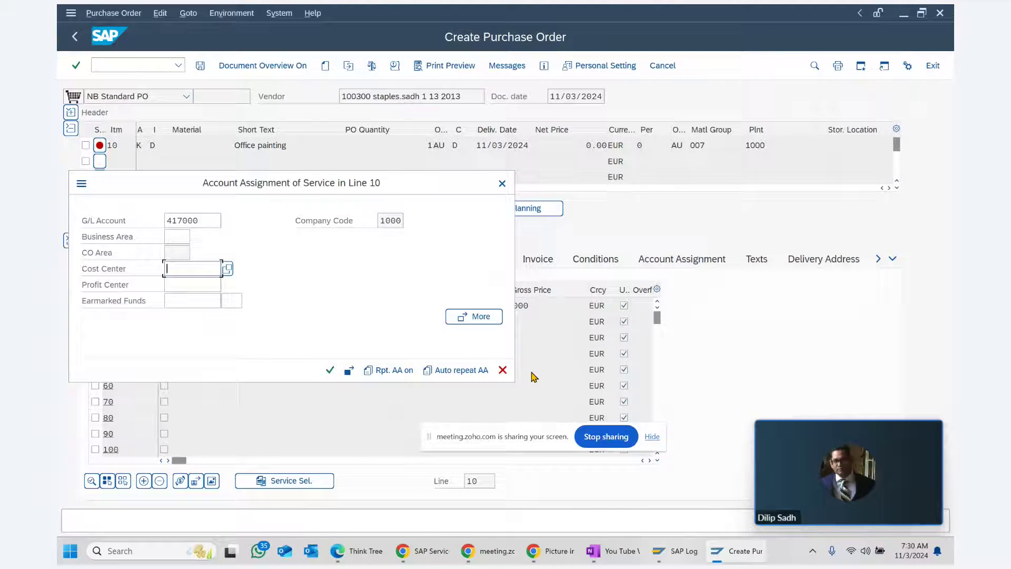
# Step: Assign the line 10 service to cost center 1000 and accept the delivery date warning
pyautogui.write('1')
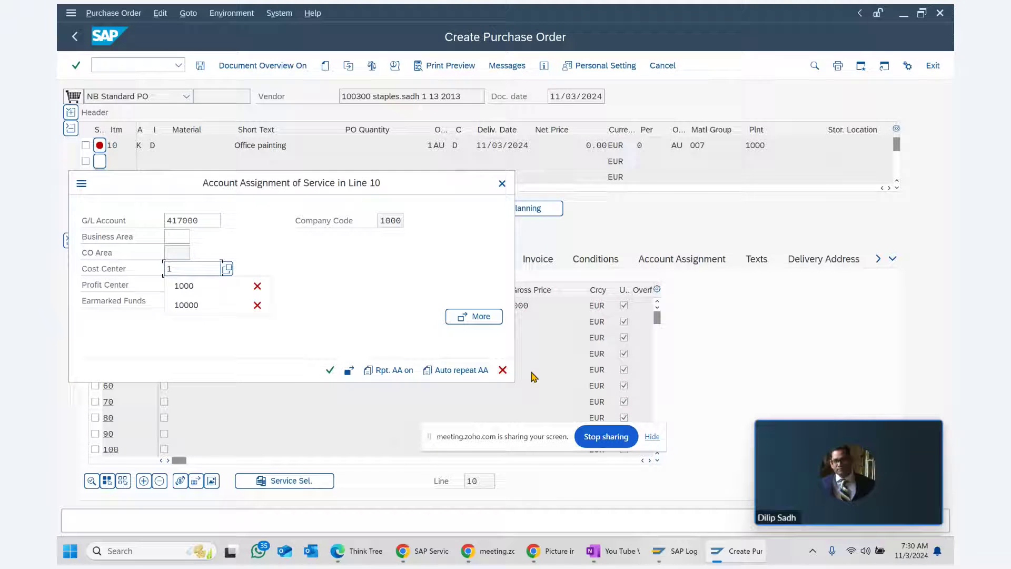
pyautogui.write(',000')
pyautogui.press('Return')
pyautogui.press('Return')
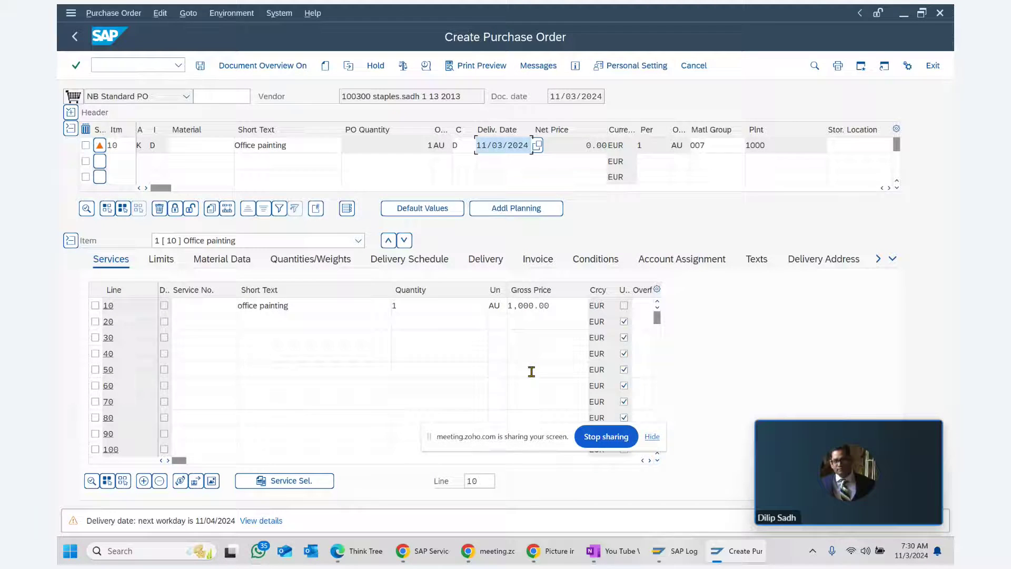
pyautogui.press('Return')
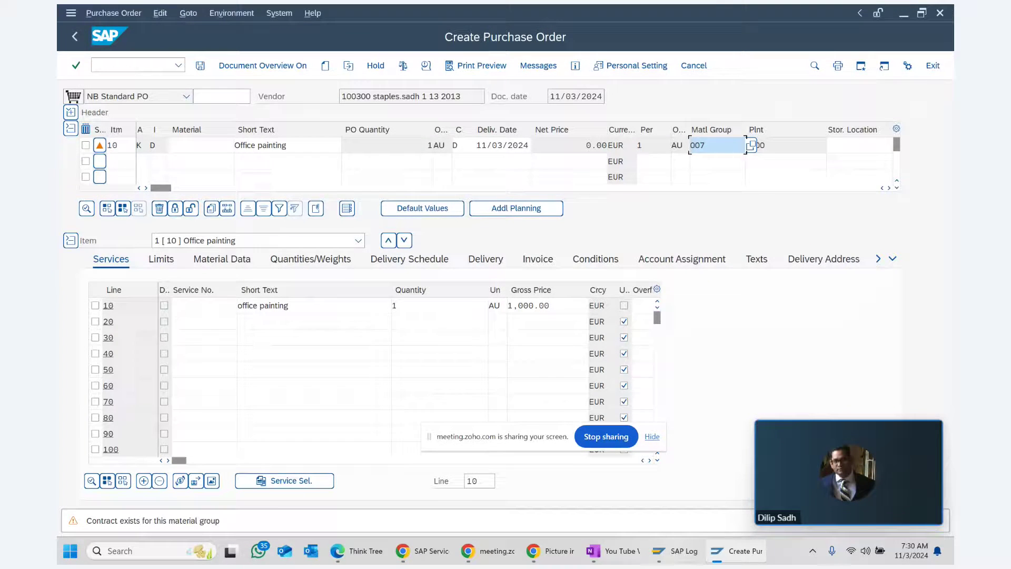
# Step: Switch to the OneNote page and add the indented sub-bullet "Item category = D" under Create Service Purchase order
pyautogui.click(614, 551)
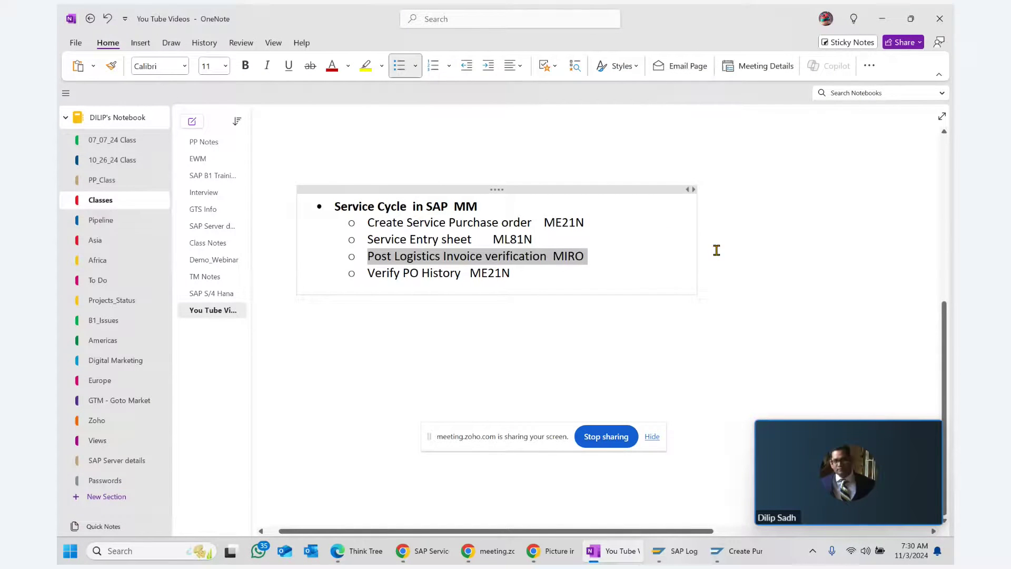
pyautogui.click(634, 224)
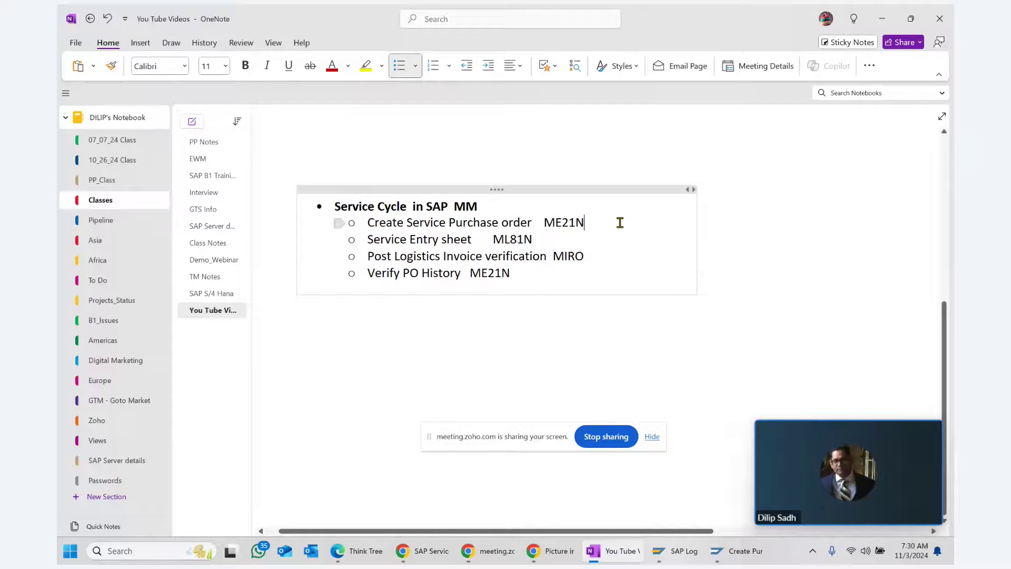
pyautogui.press('Return')
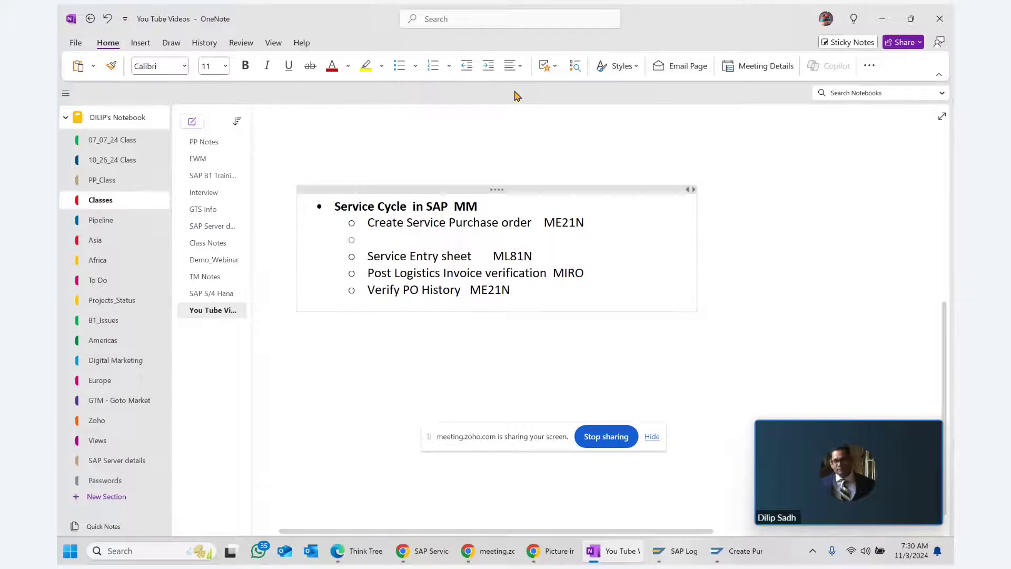
pyautogui.click(488, 68)
pyautogui.write('Ie')
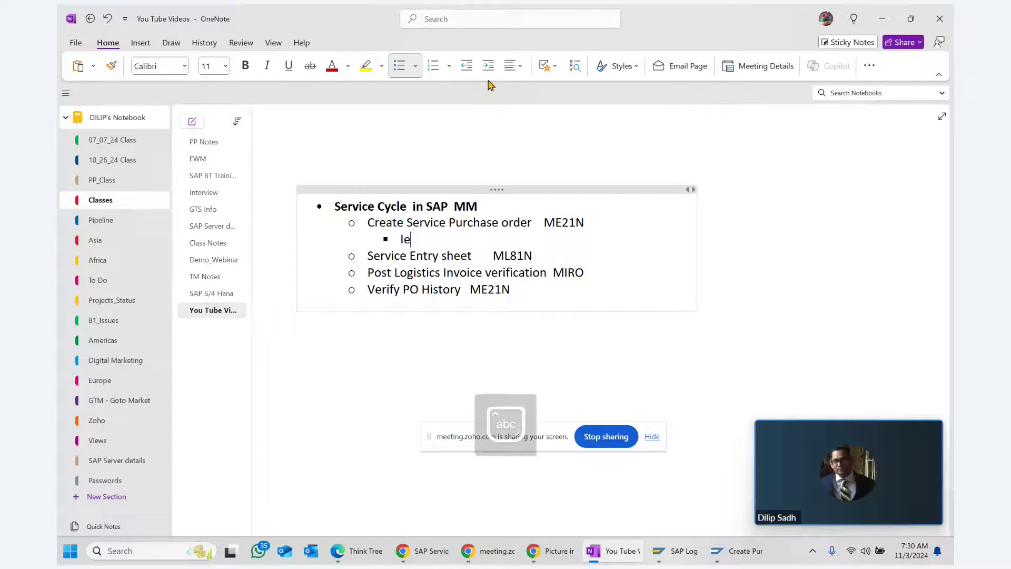
pyautogui.press('BackSpace')
pyautogui.write('tem ca')
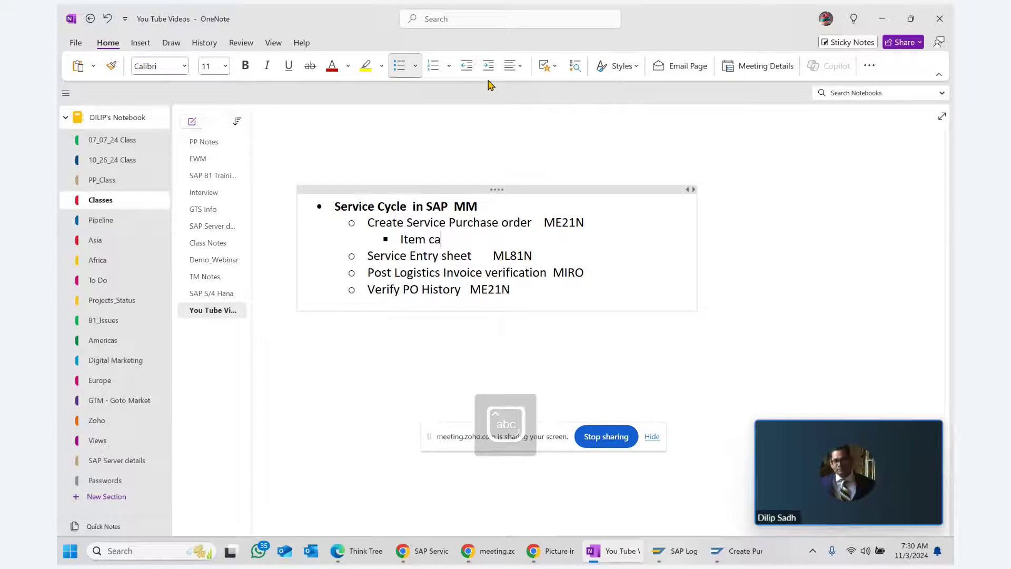
pyautogui.write('tegory =')
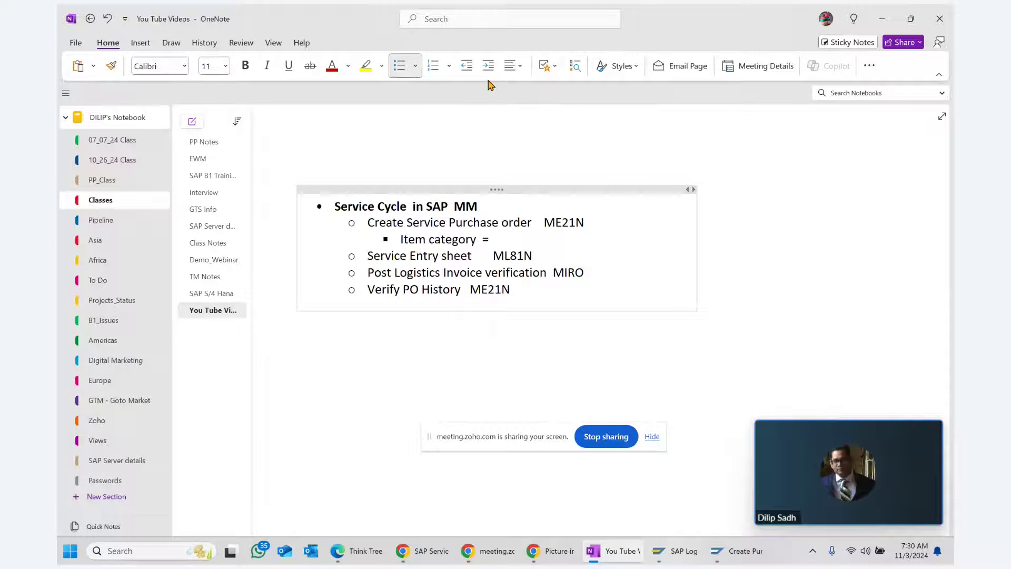
pyautogui.press('capslock')
pyautogui.write('=')
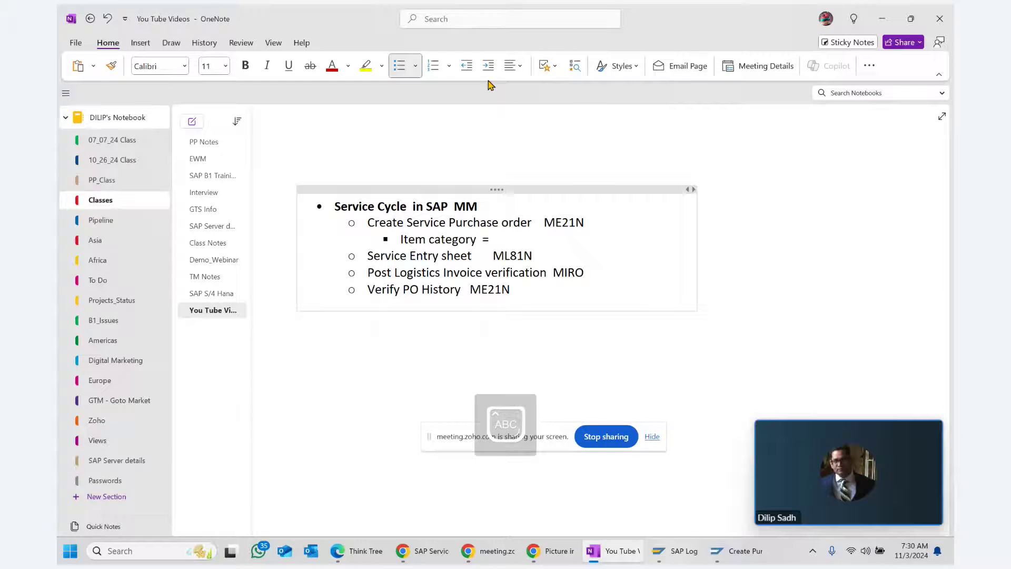
pyautogui.write(' D')
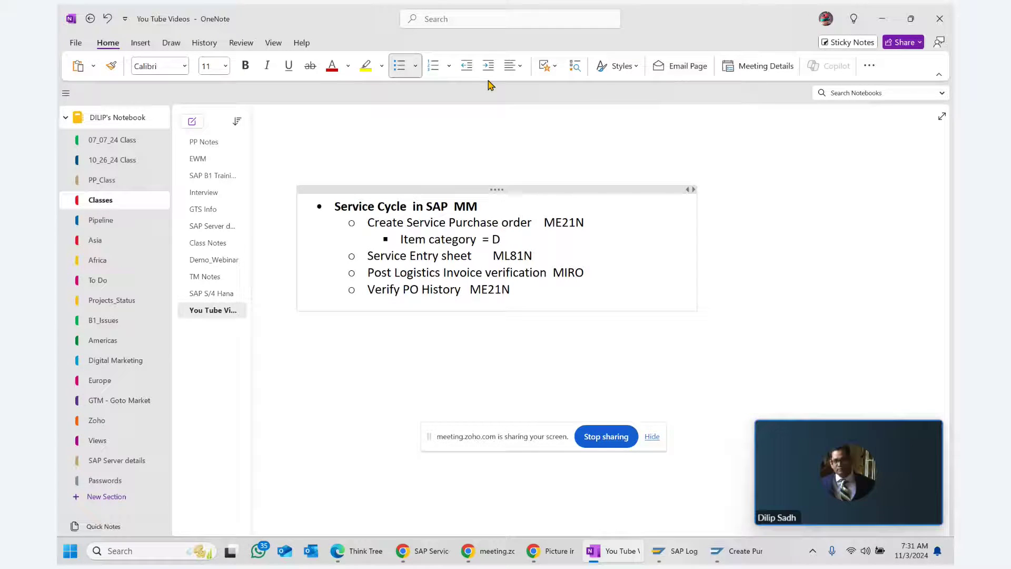
# Step: Return to the SAP purchase order and save it despite the system messages
pyautogui.click(736, 559)
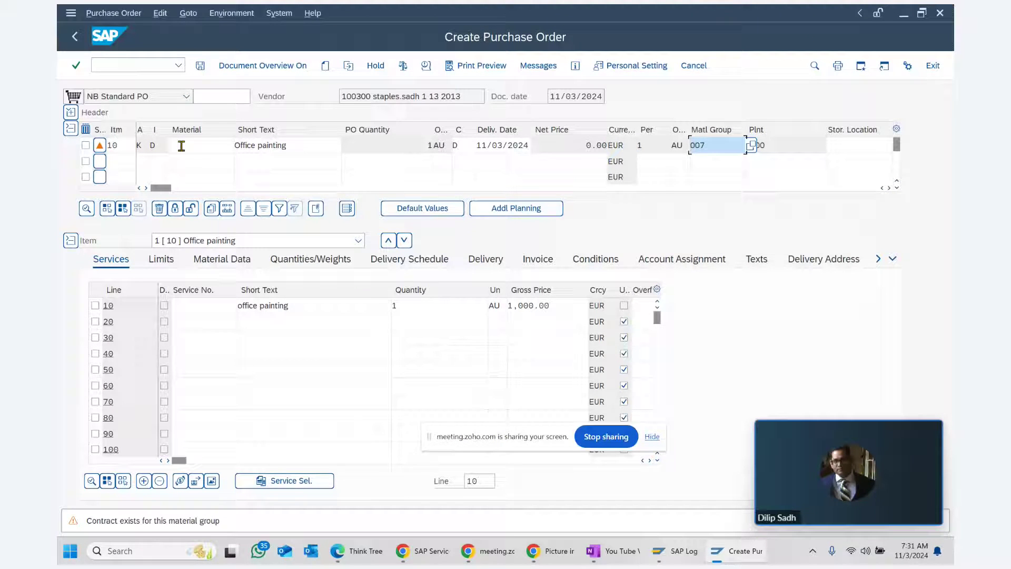
pyautogui.click(200, 70)
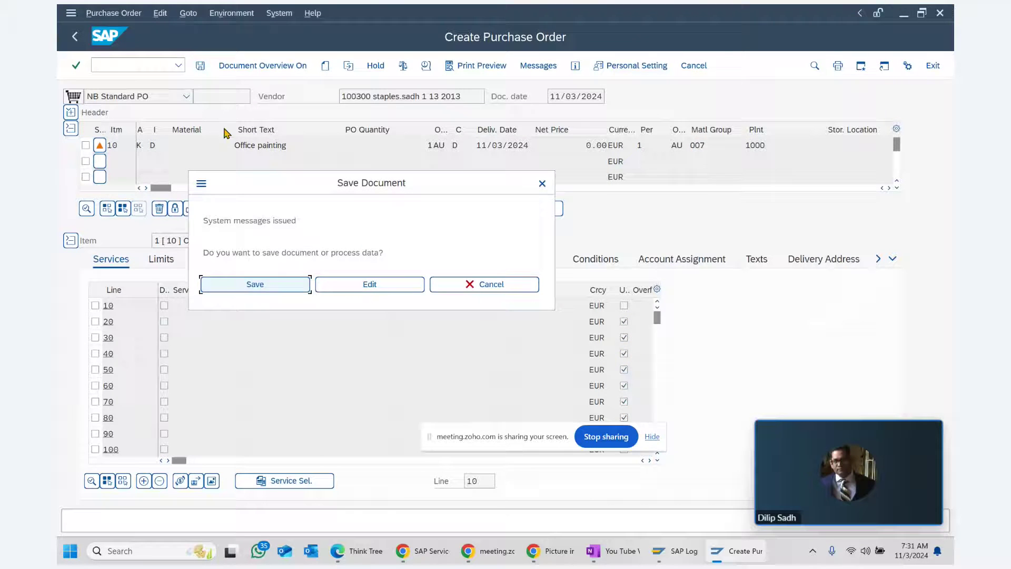
pyautogui.click(256, 285)
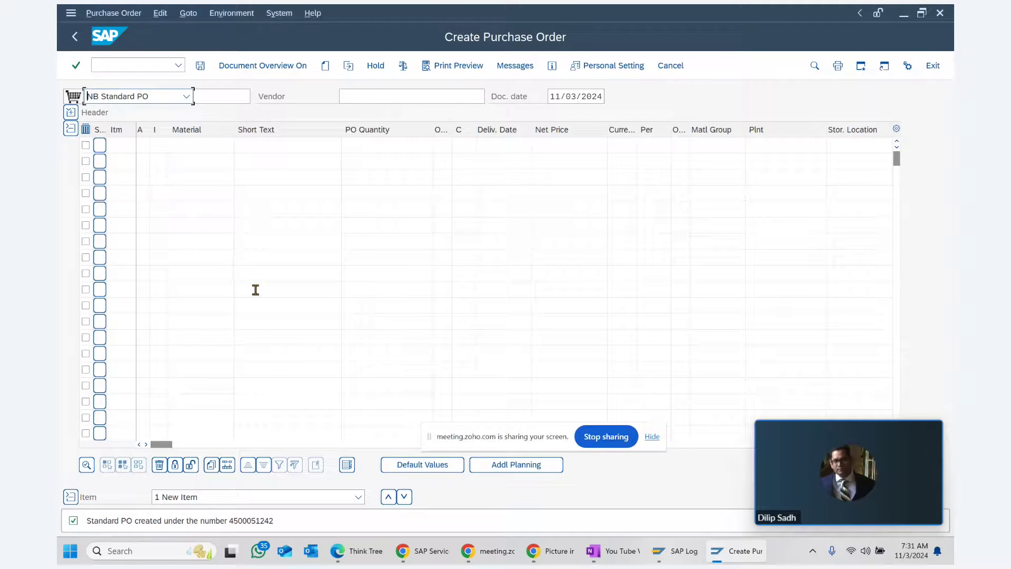
# Step: Leave purchase order creation, display the saved order with ME23N and copy its purchase order number
pyautogui.click(75, 40)
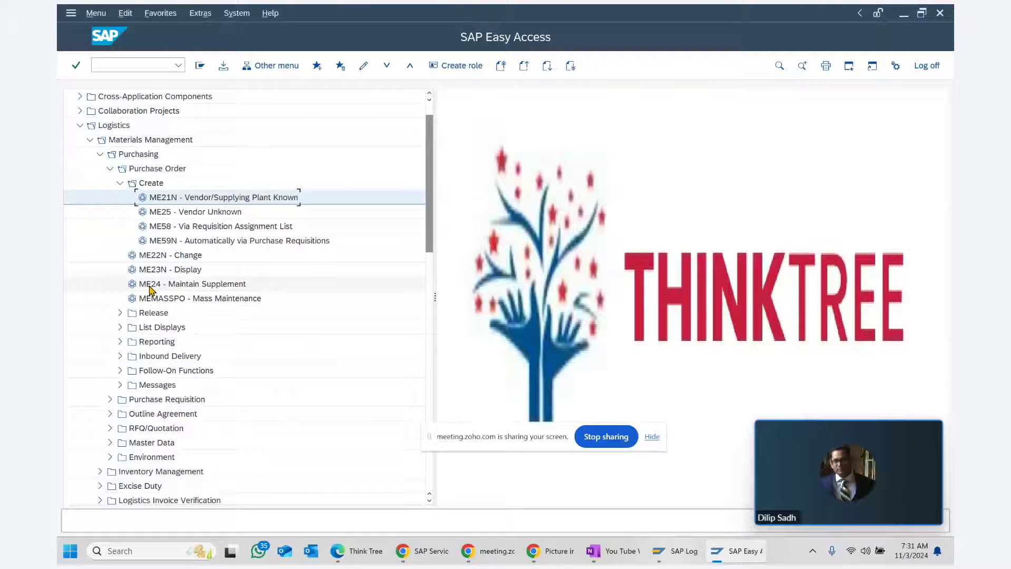
pyautogui.doubleClick(177, 271)
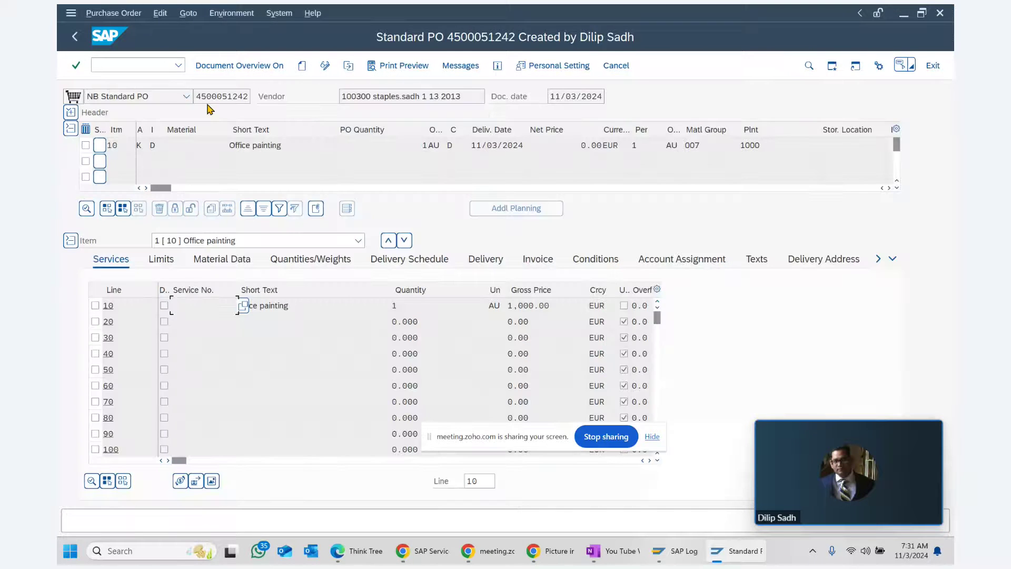
pyautogui.doubleClick(238, 96)
pyautogui.hotkey('ctrl', 'c')
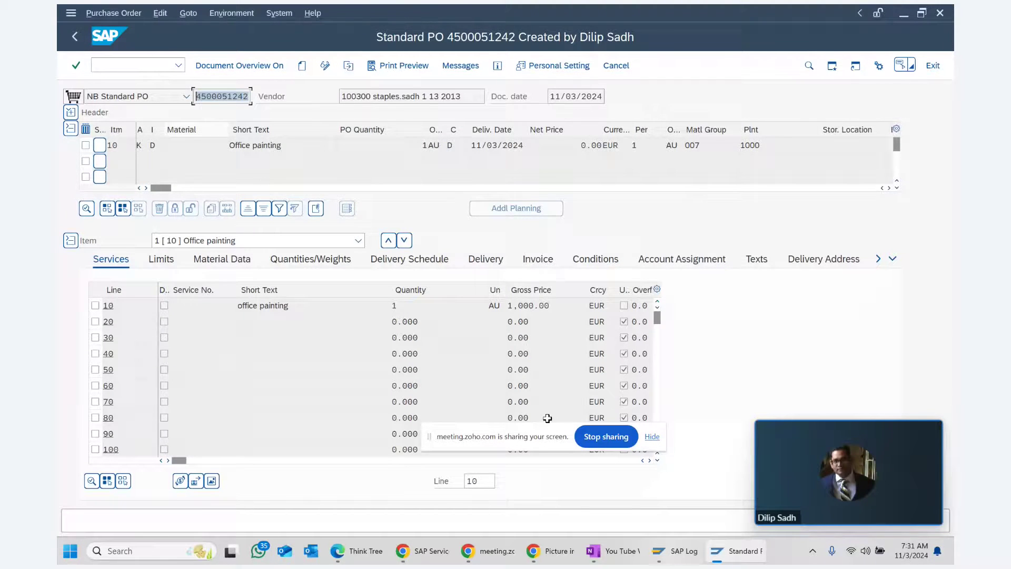
# Step: Paste the purchase order number after ME21N on the OneNote Create Service Purchase order line and widen the note container
pyautogui.click(613, 551)
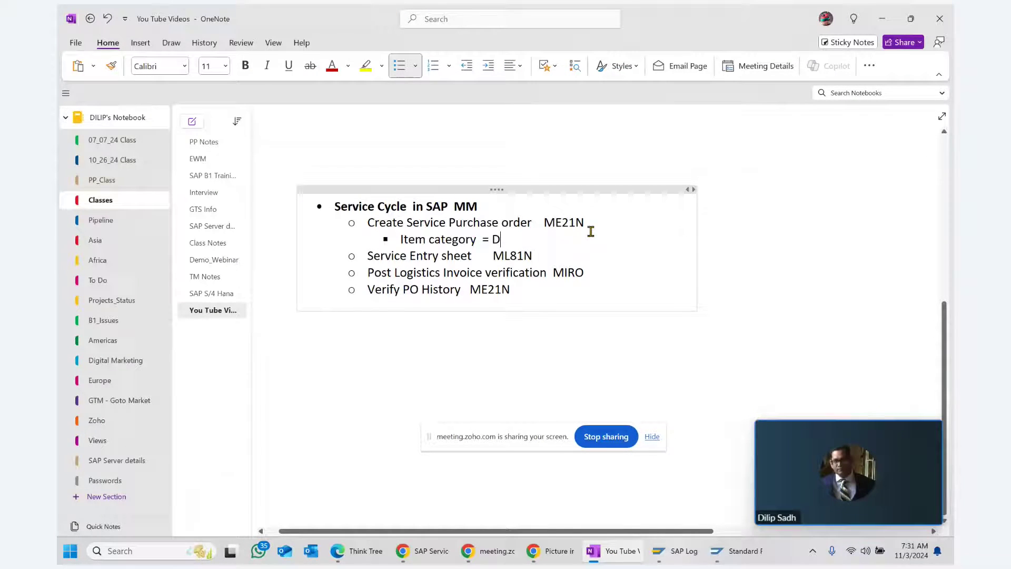
pyautogui.click(599, 224)
pyautogui.hotkey('ctrl', 'v')
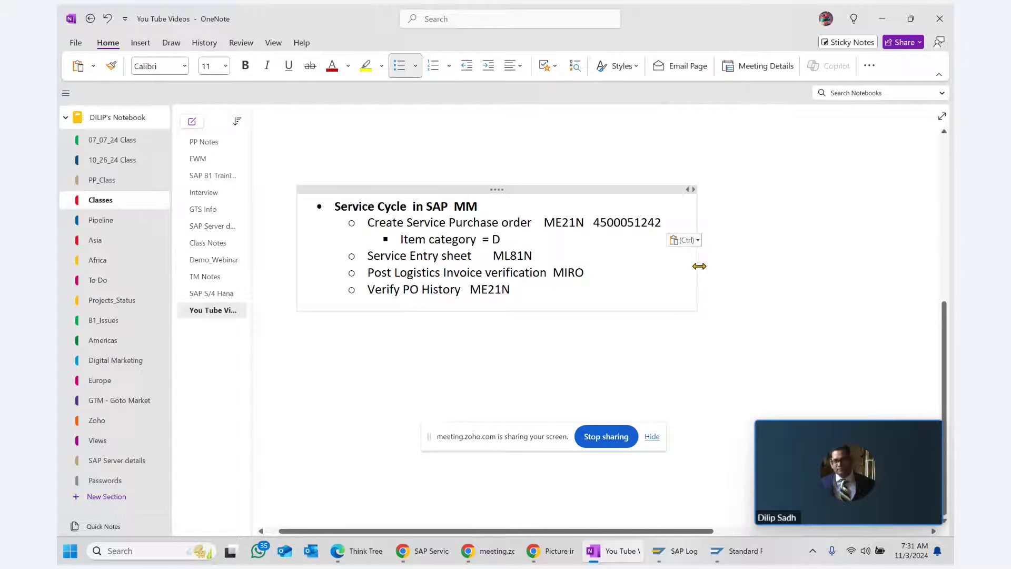
pyautogui.moveTo(698, 265); pyautogui.dragTo(743, 265)
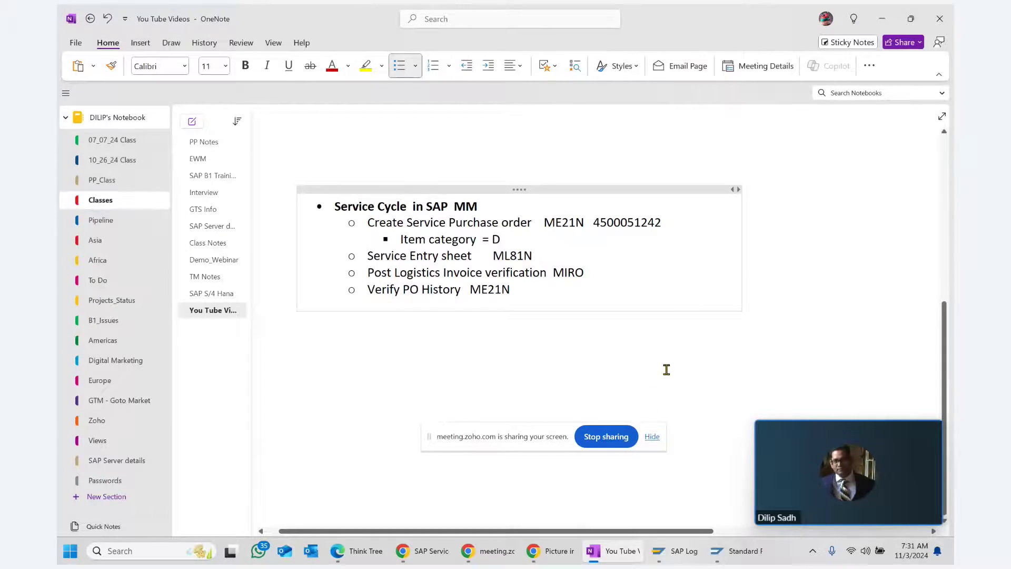
# Step: Return to the SAP Easy Access tree, collapse Purchase Order, expand Service Entry Sheet and select ML81N - Maintain
pyautogui.moveTo(748, 552)
pyautogui.click(747, 487)
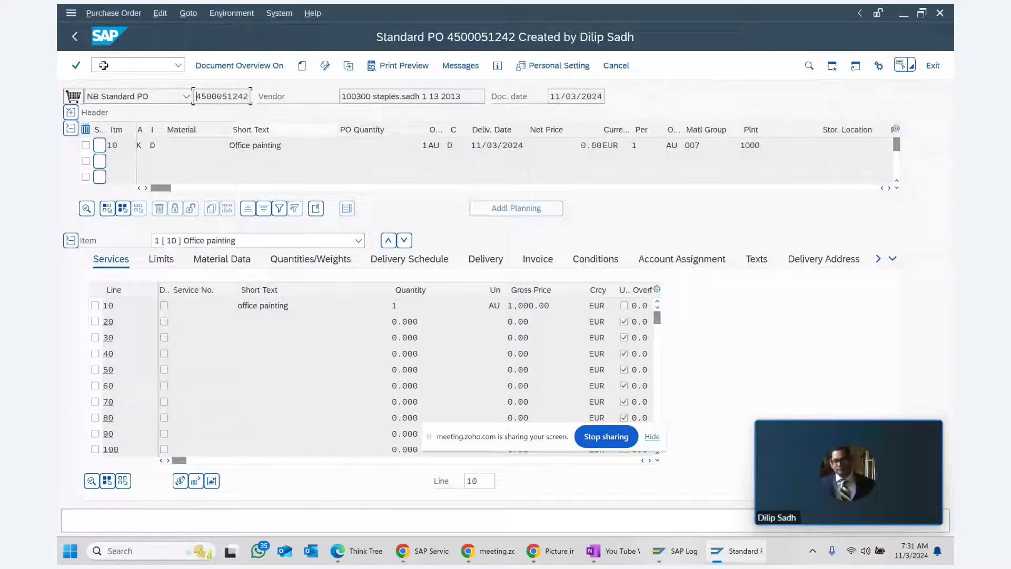
pyautogui.press('F3')
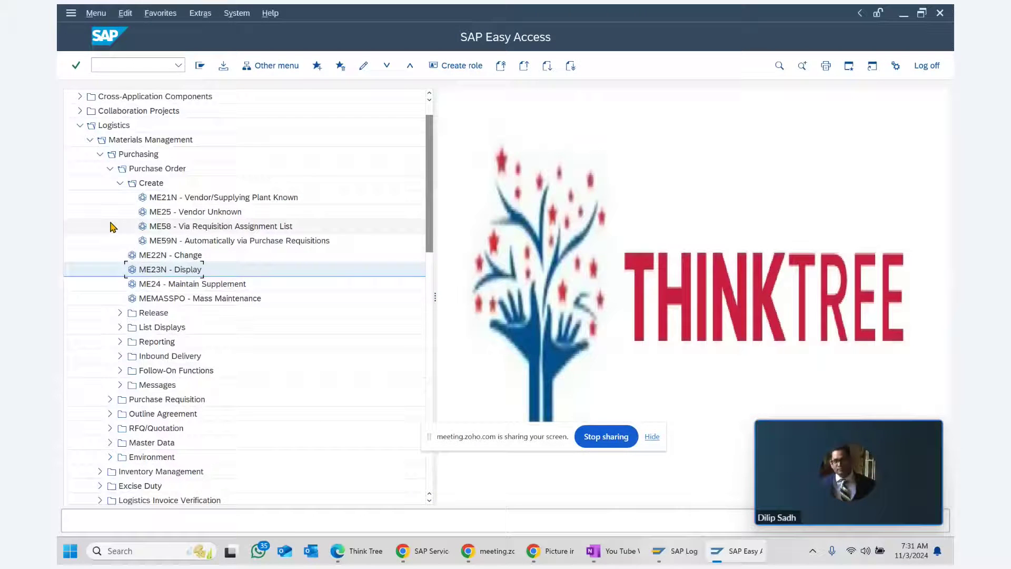
pyautogui.click(110, 168)
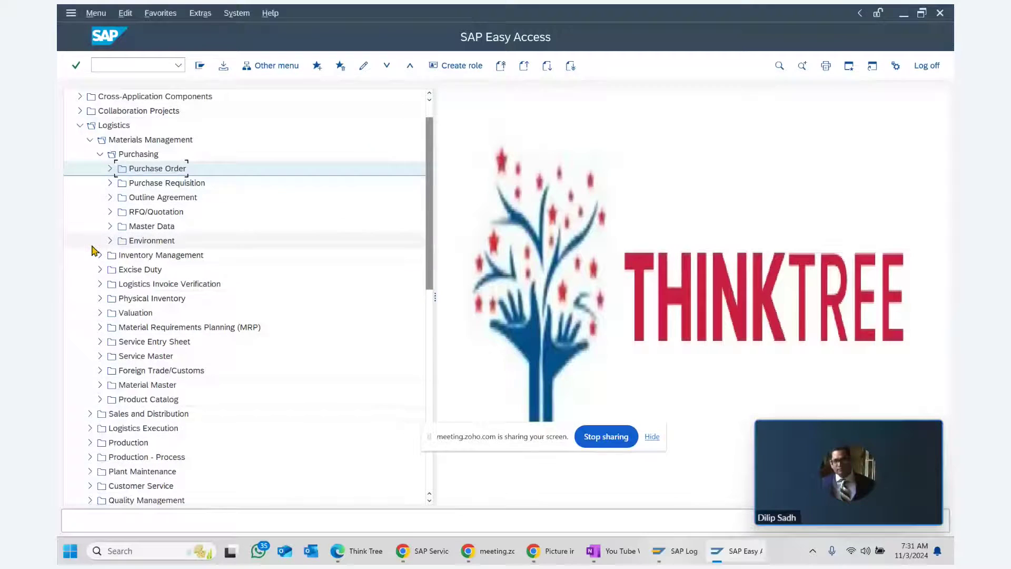
pyautogui.click(99, 341)
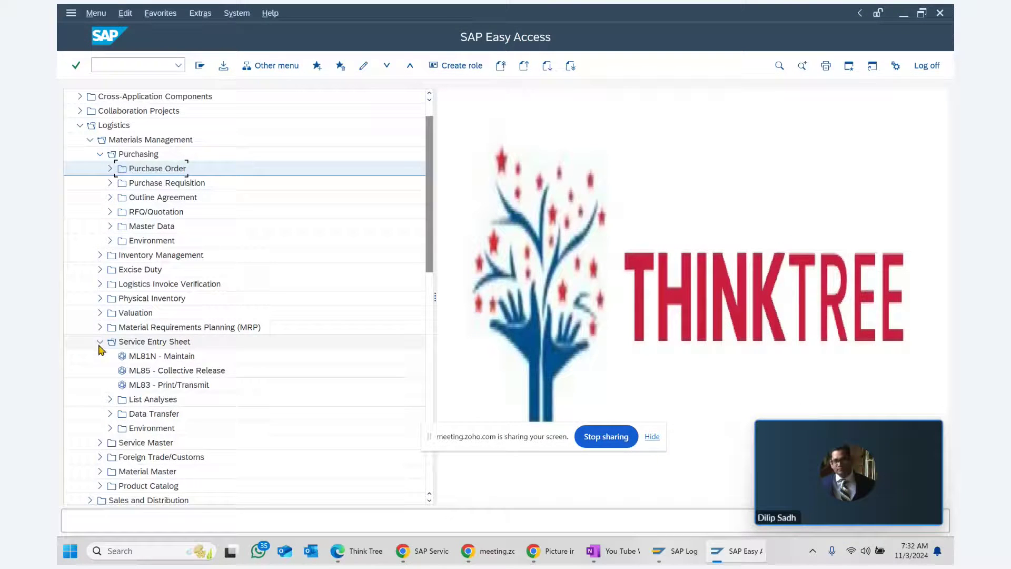
pyautogui.click(161, 357)
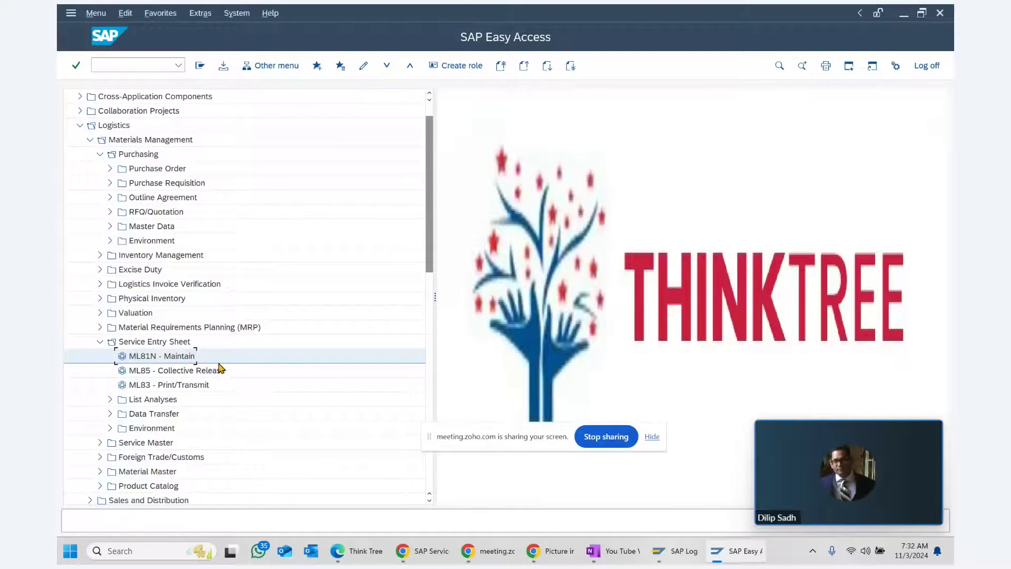
# Step: In OneNote, add the indented sub-bullet "Equal to Goods receipt in case of Service POS." under Service Entry sheet
pyautogui.click(613, 551)
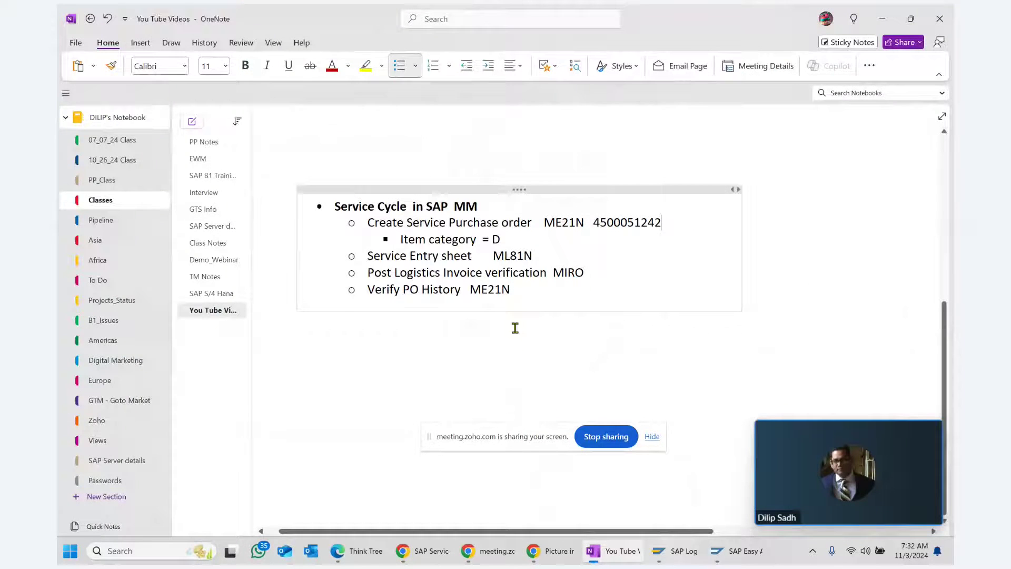
pyautogui.click(535, 256)
pyautogui.press('Return')
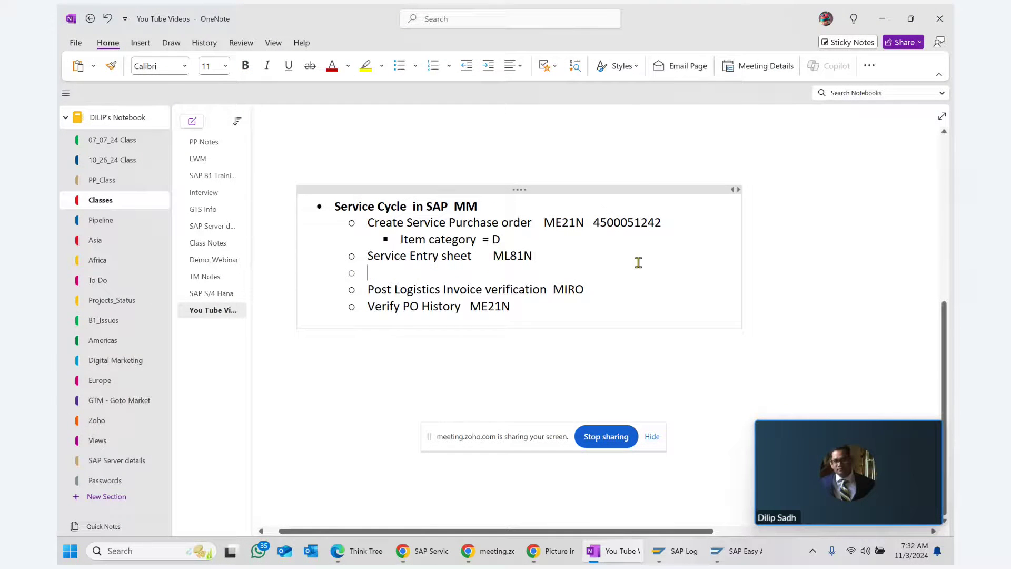
pyautogui.click(489, 67)
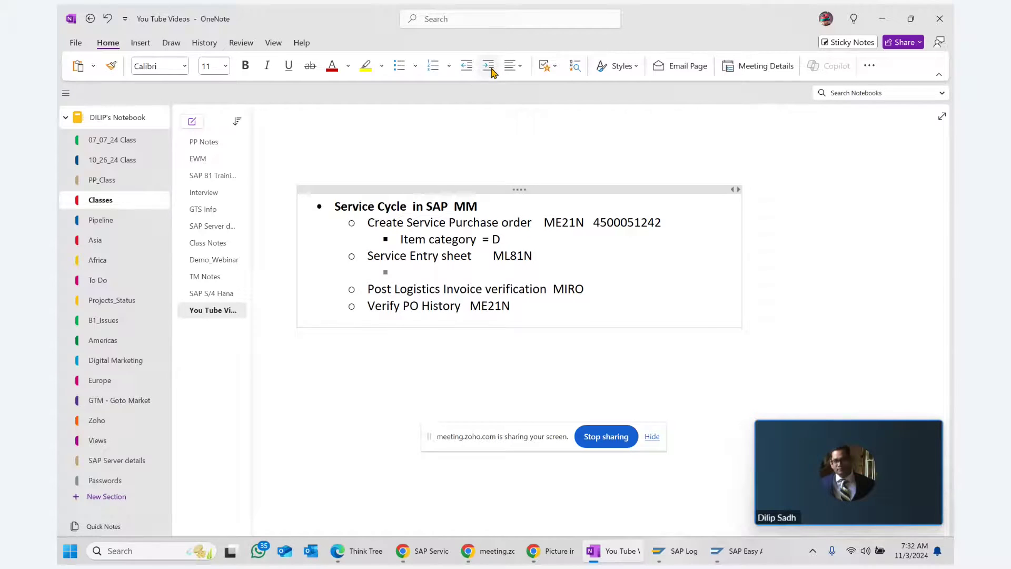
pyautogui.press('capslock')
pyautogui.write('e')
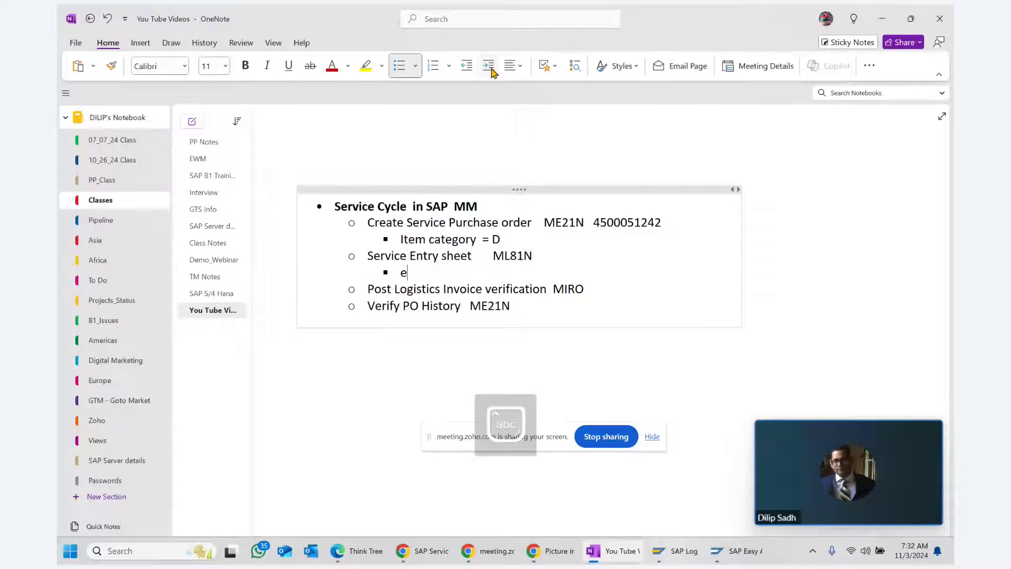
pyautogui.write('qu')
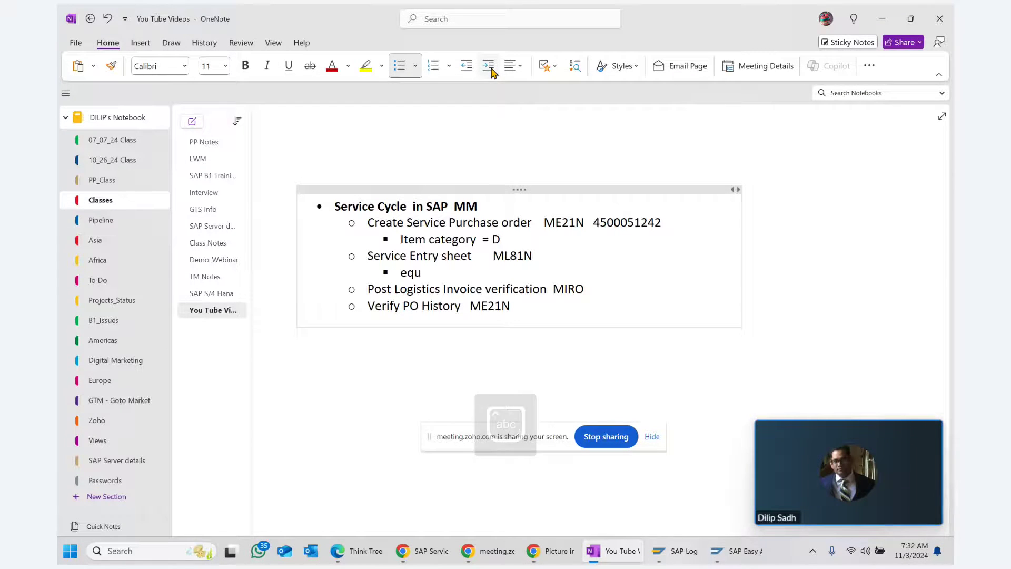
pyautogui.write('al to ')
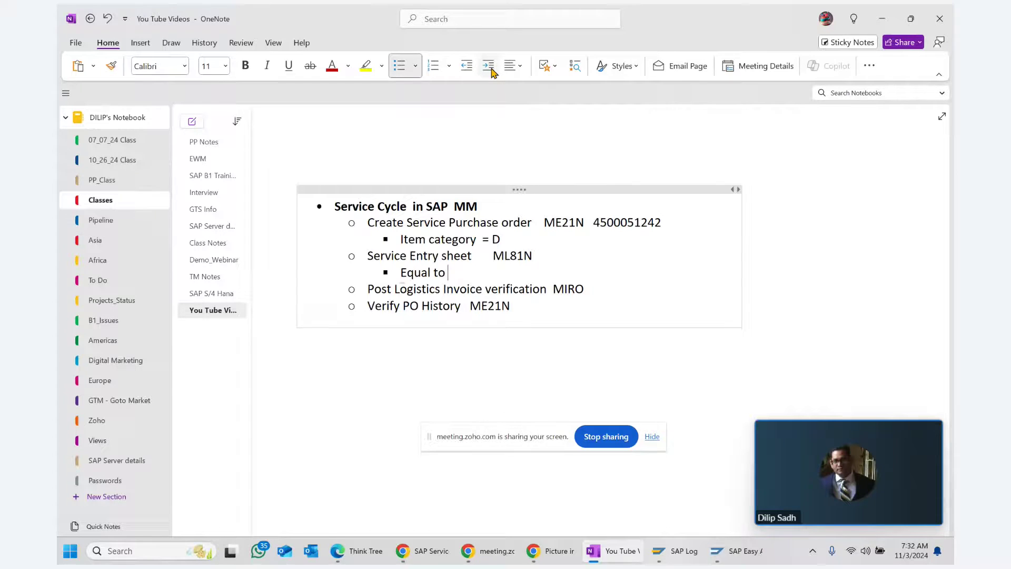
pyautogui.write('Goods ')
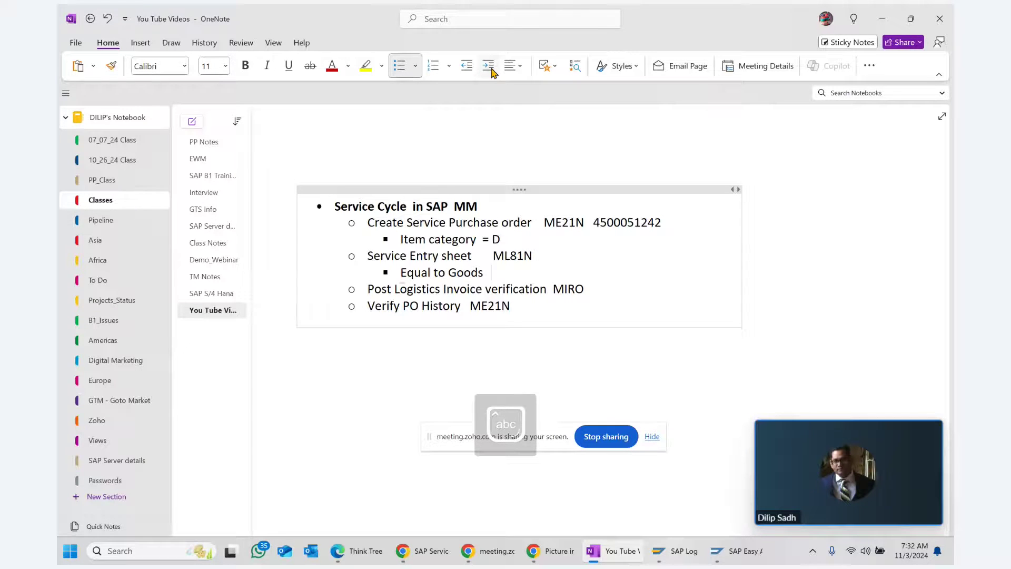
pyautogui.write('receipt in a')
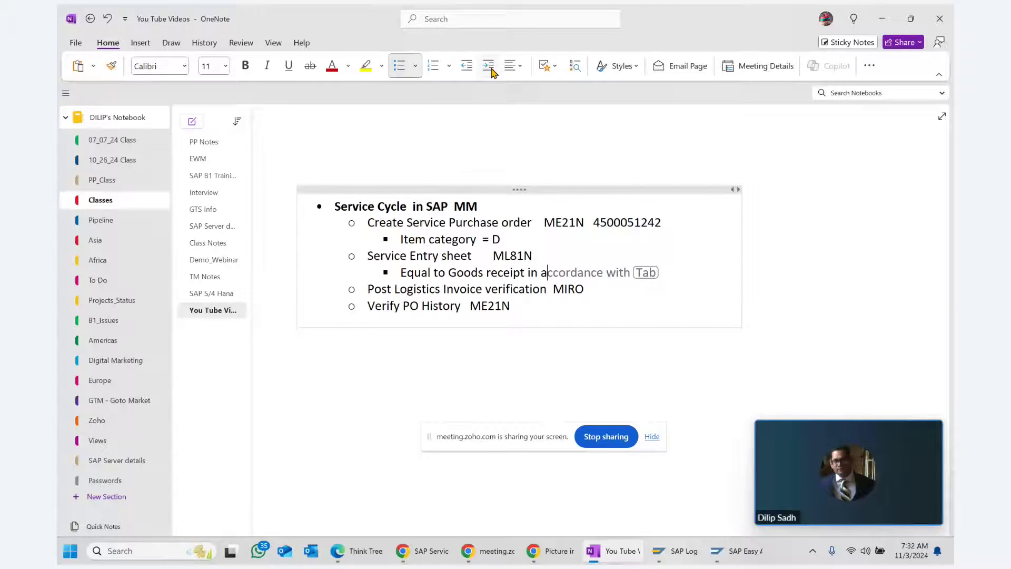
pyautogui.press('BackSpace')
pyautogui.write('case of')
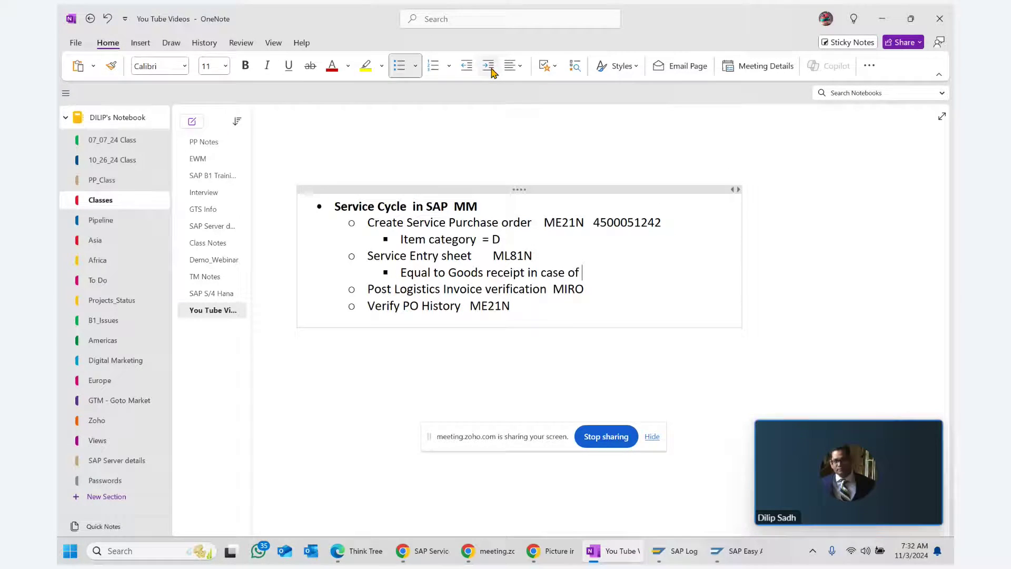
pyautogui.write('  Ser')
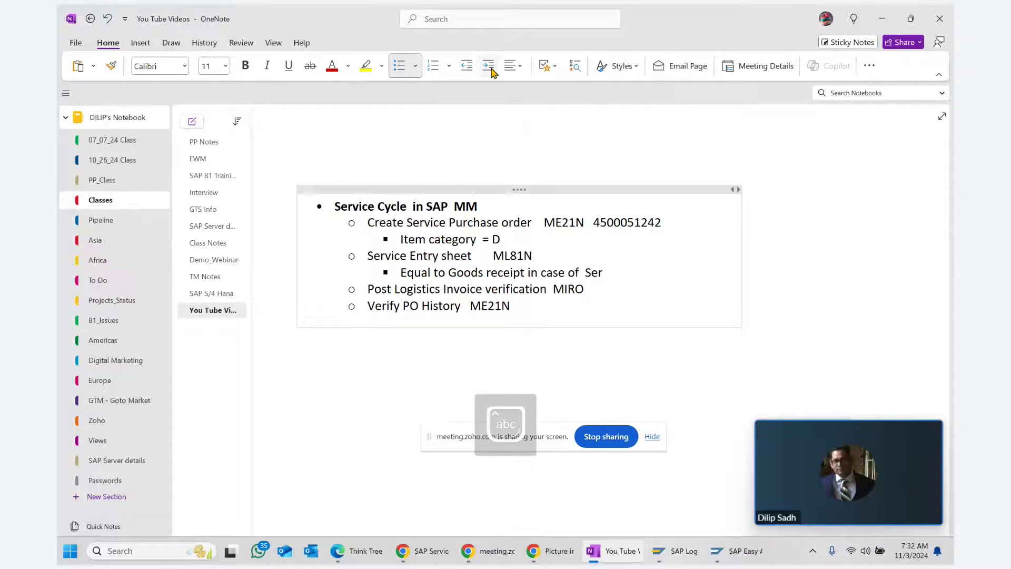
pyautogui.write('vice POS.')
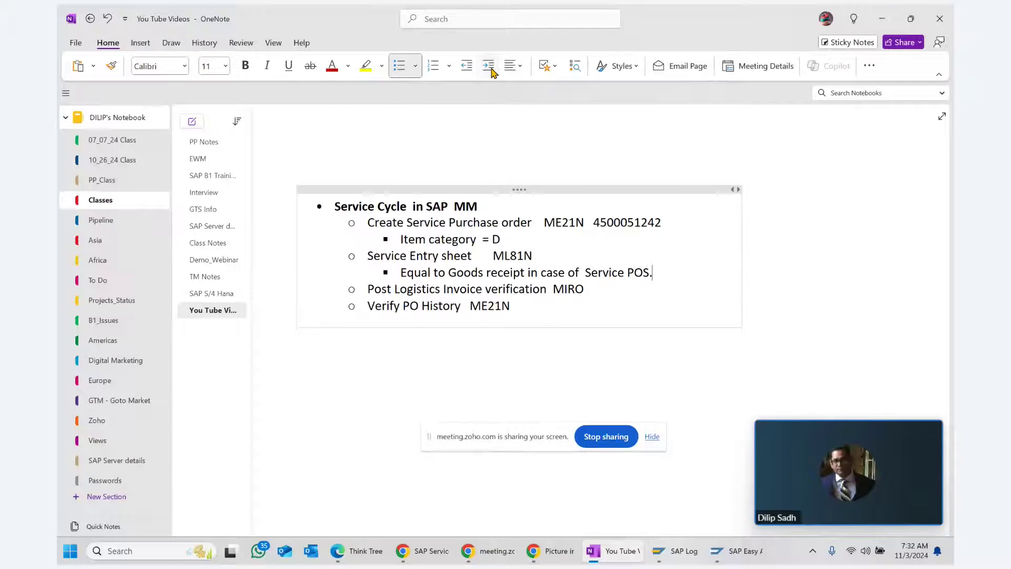
# Step: Add the sub-bullet "Acknowledge entry of Service" under Service Entry sheet in the service cycle notes
pyautogui.press('Return')
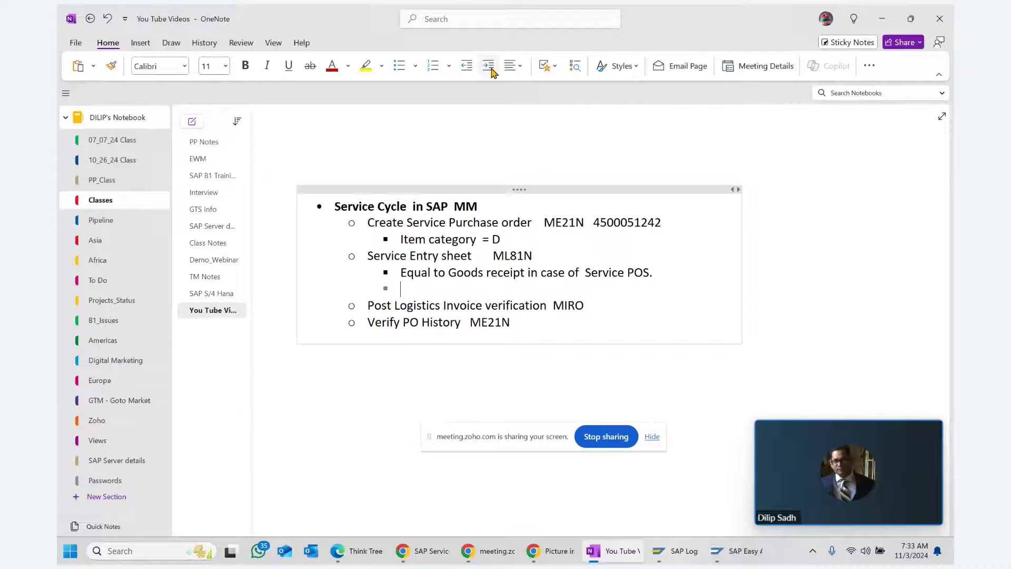
pyautogui.write('a')
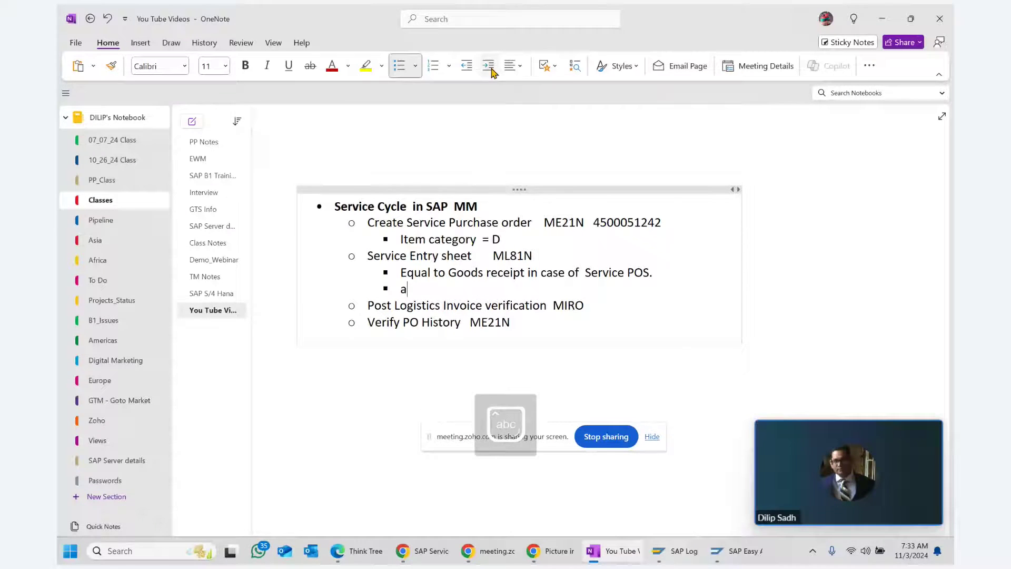
pyautogui.write('cknowledge entr')
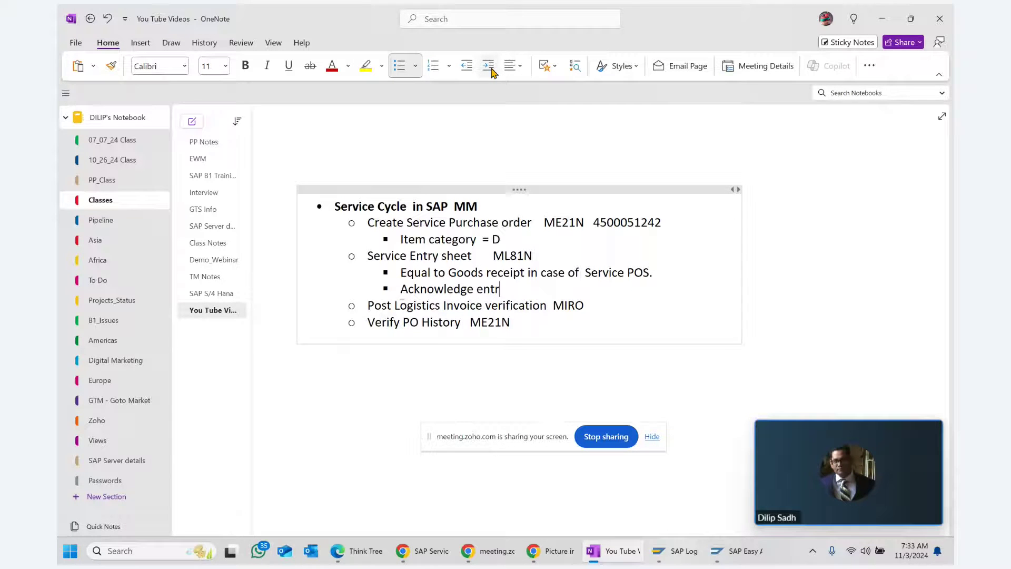
pyautogui.write('y of S')
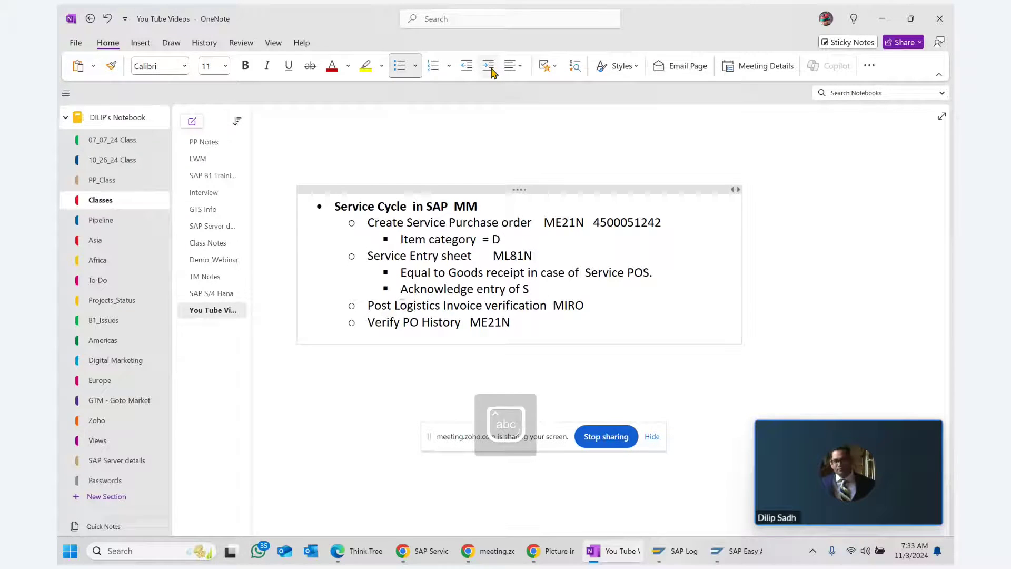
pyautogui.write('ervice')
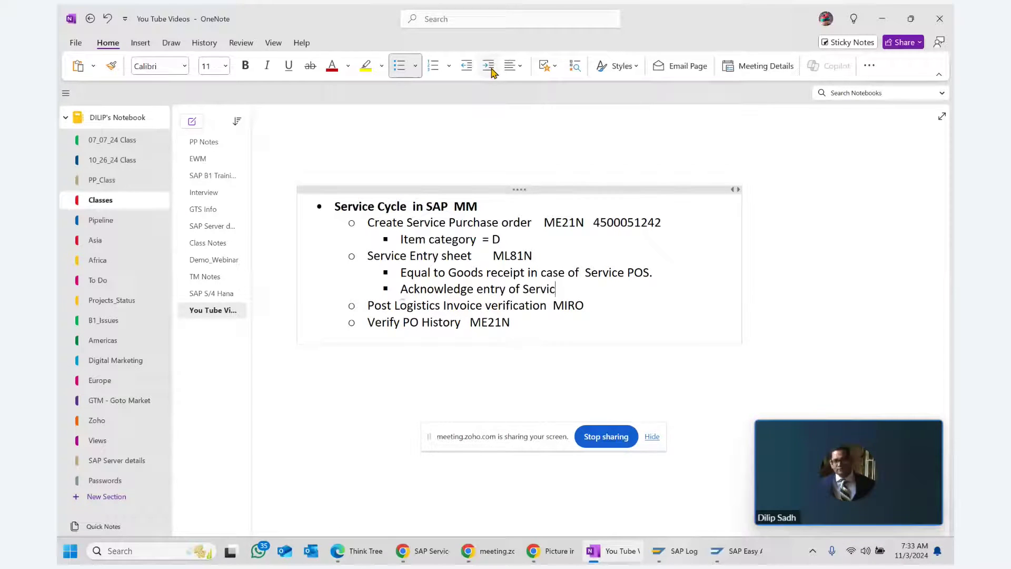
# Step: Add another sub-bullet "Posting / approval of Service" under Service Entry sheet, correcting the spelling of "approval"
pyautogui.press('Return')
pyautogui.write('P')
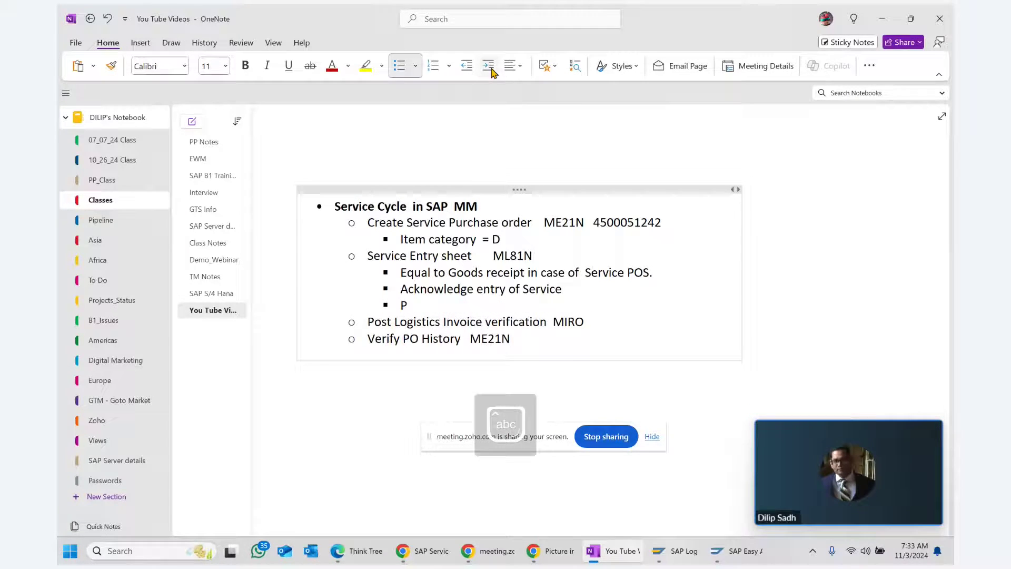
pyautogui.write('osting')
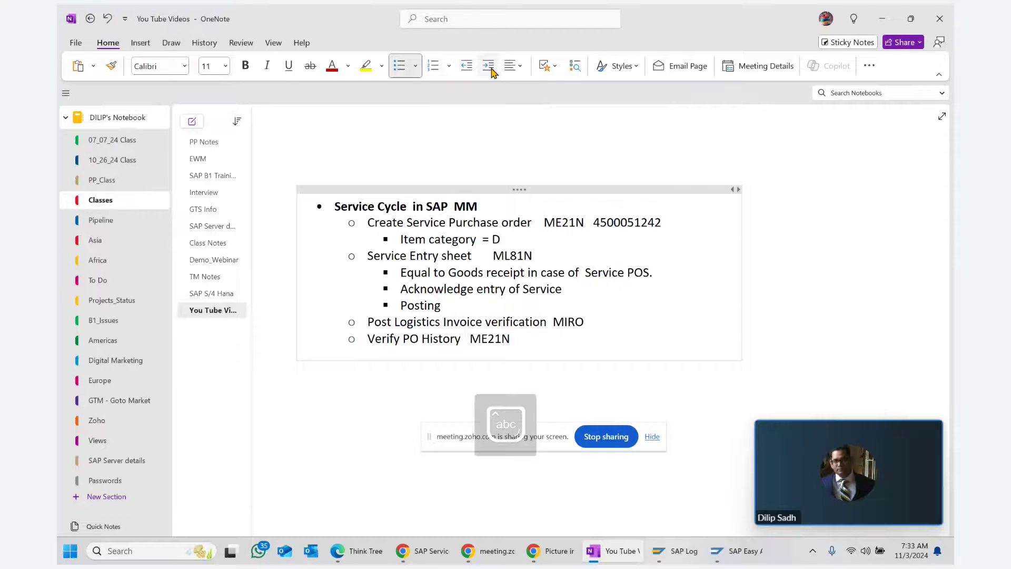
pyautogui.write(' / a')
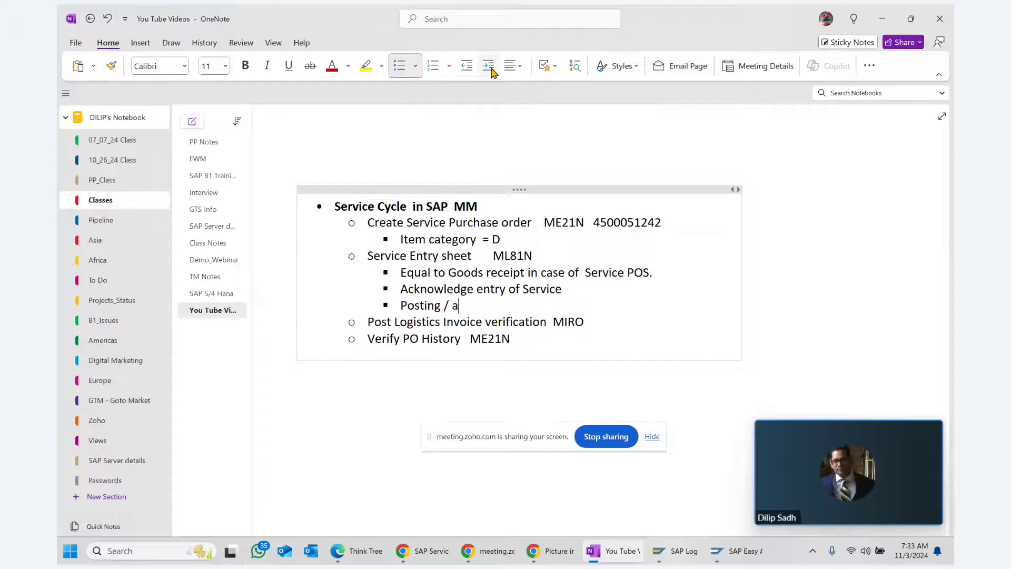
pyautogui.write('proac')
pyautogui.write('al of ')
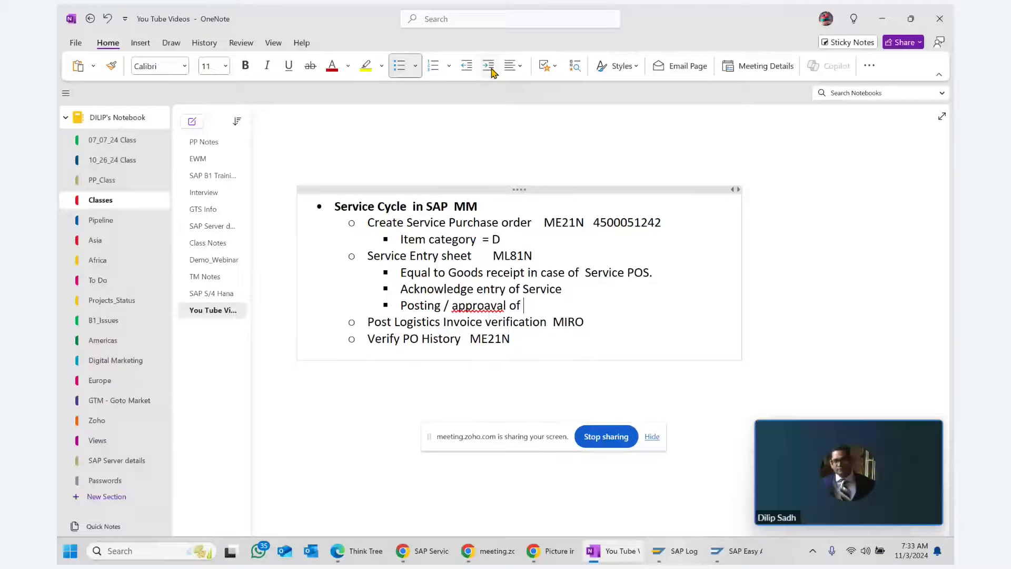
pyautogui.write('Service')
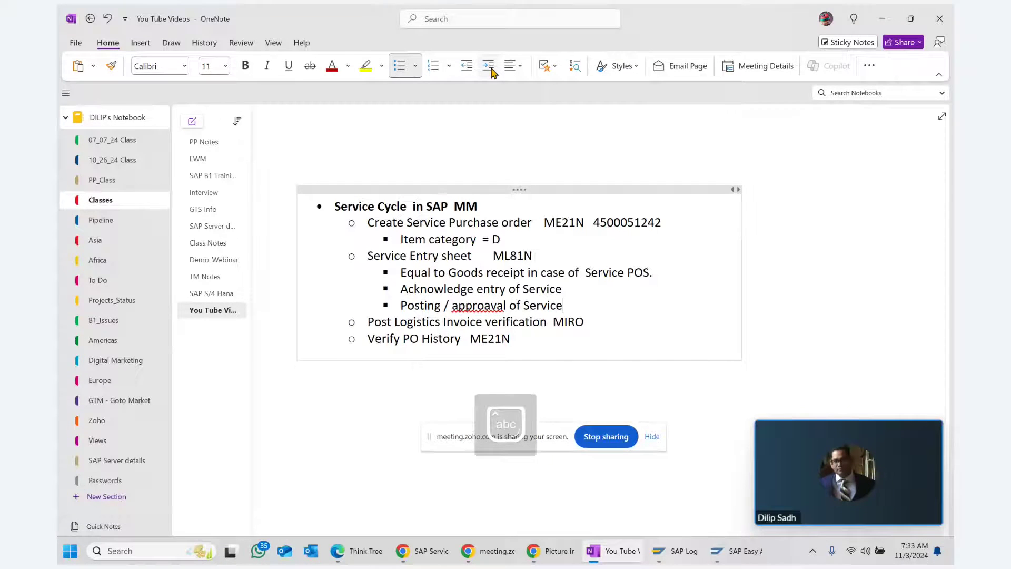
pyautogui.rightClick(467, 314)
pyautogui.click(496, 53)
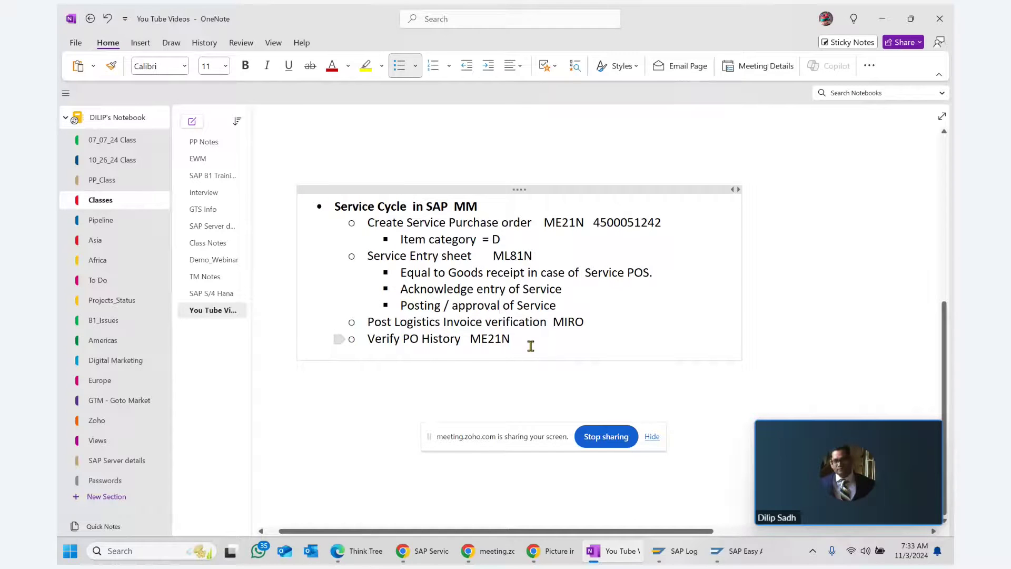
# Step: Switch to SAP Easy Access and open ML81N - Maintain under Service Entry Sheet
pyautogui.click(717, 547)
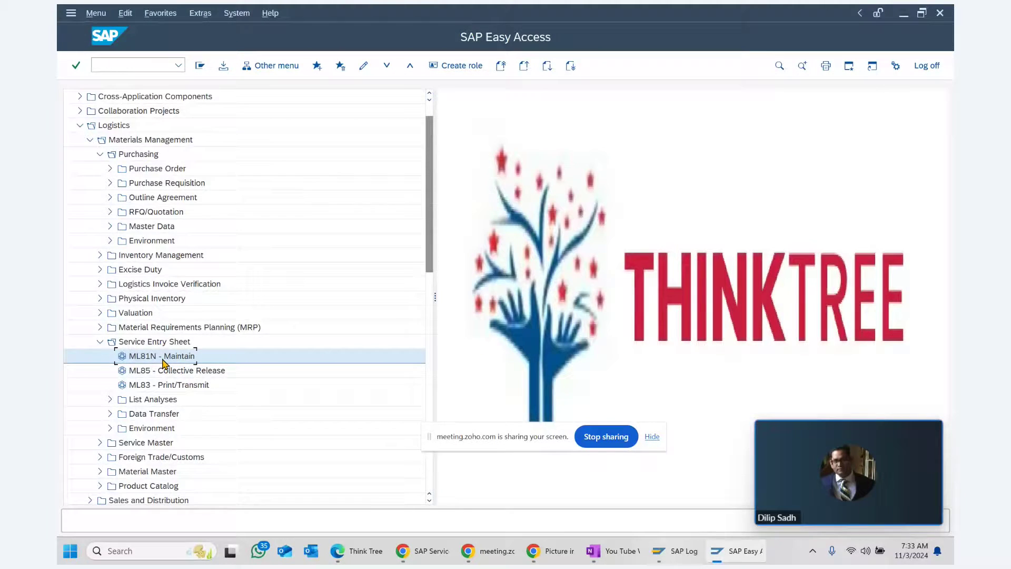
pyautogui.scroll(-1, 164, 364)
pyautogui.scroll(-2, 164, 362)
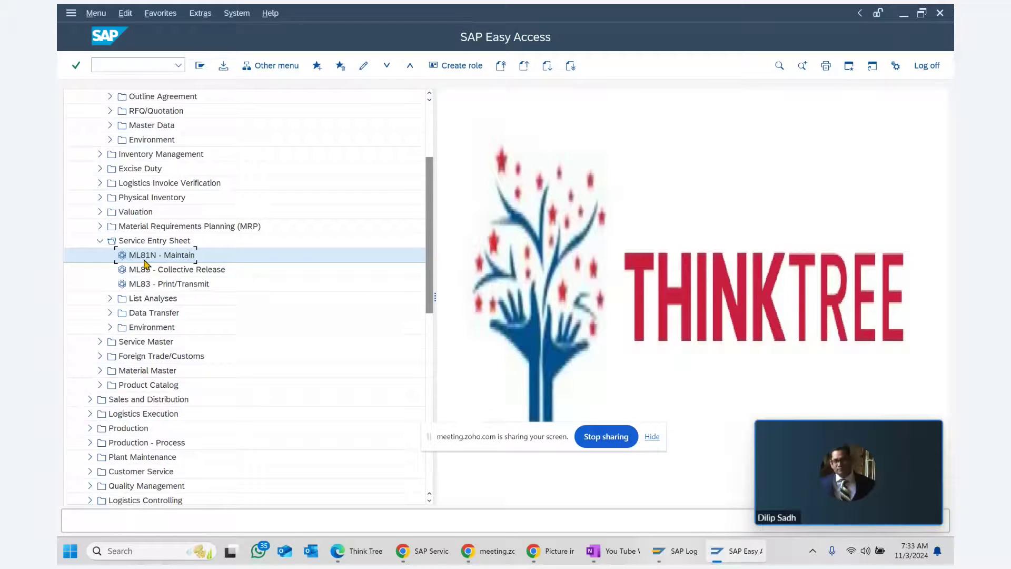
pyautogui.doubleClick(145, 259)
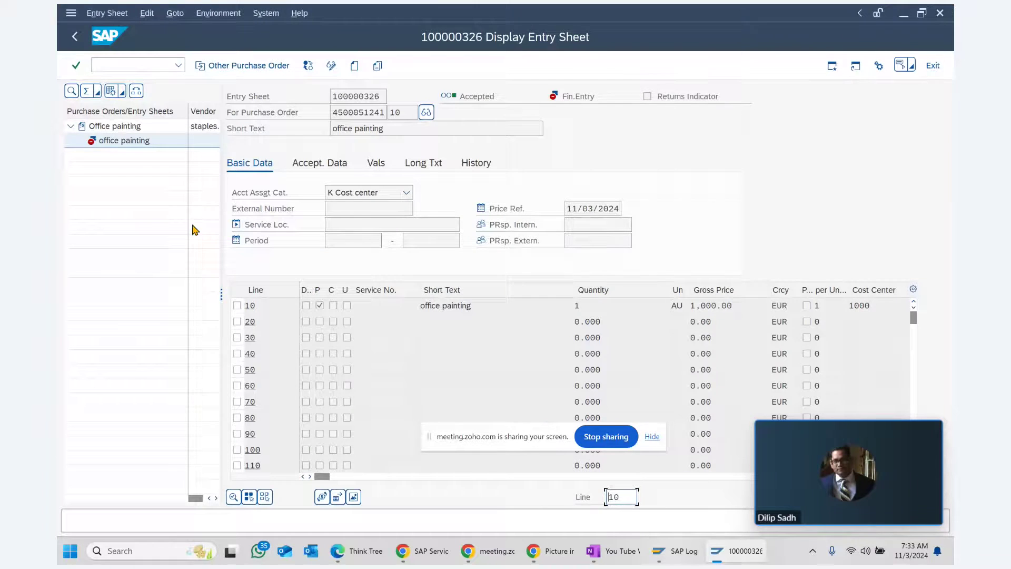
# Step: Try to create an empty entry sheet from the displayed office painting sheet, checking its linked purchase order in between
pyautogui.click(360, 68)
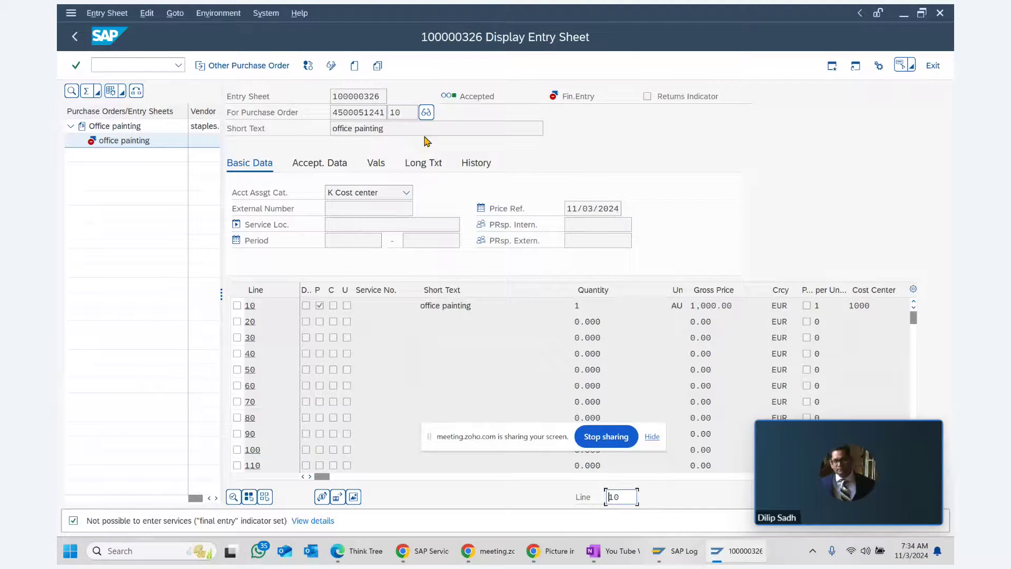
pyautogui.click(426, 116)
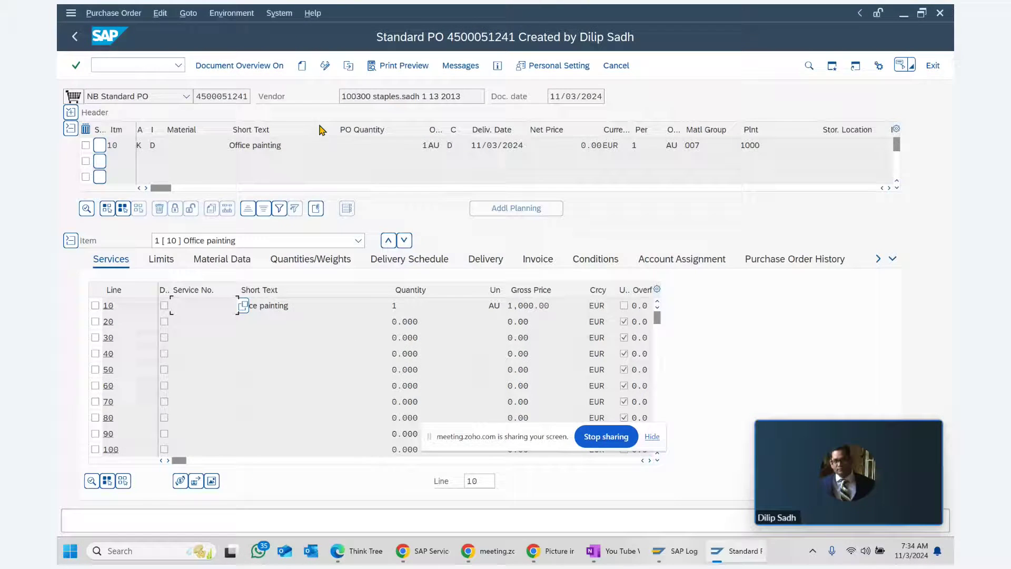
pyautogui.click(75, 36)
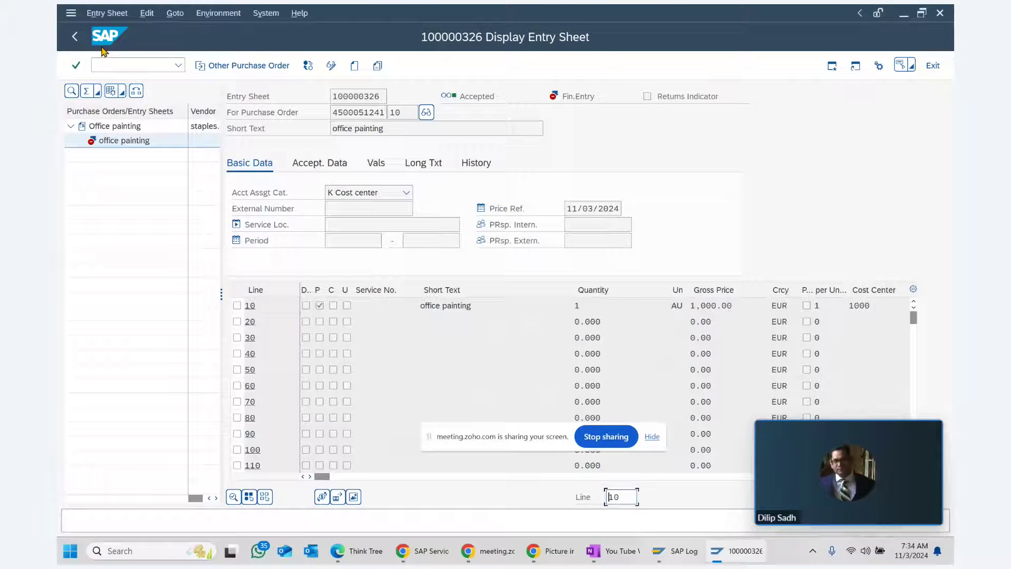
pyautogui.click(115, 20)
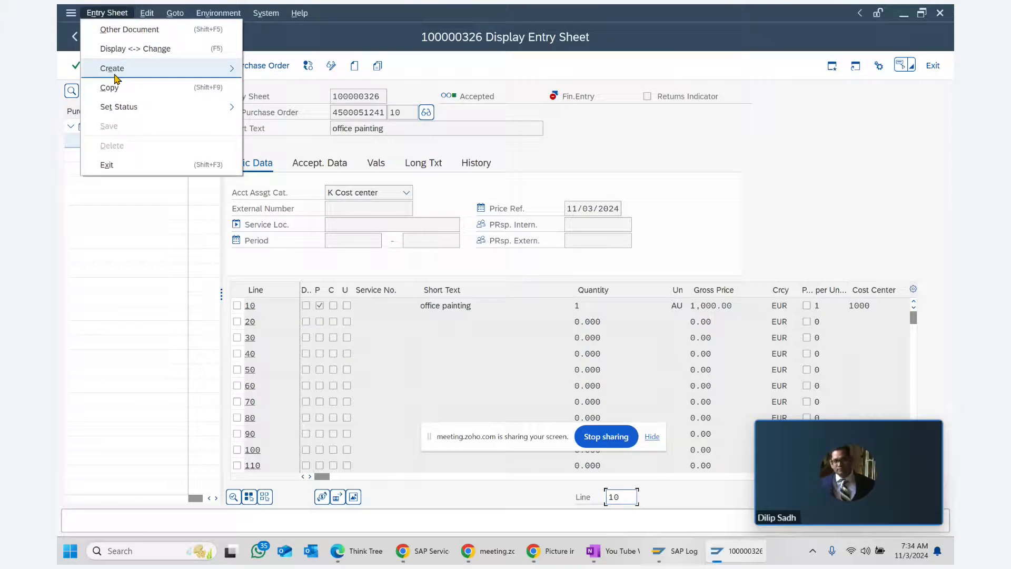
pyautogui.moveTo(126, 77)
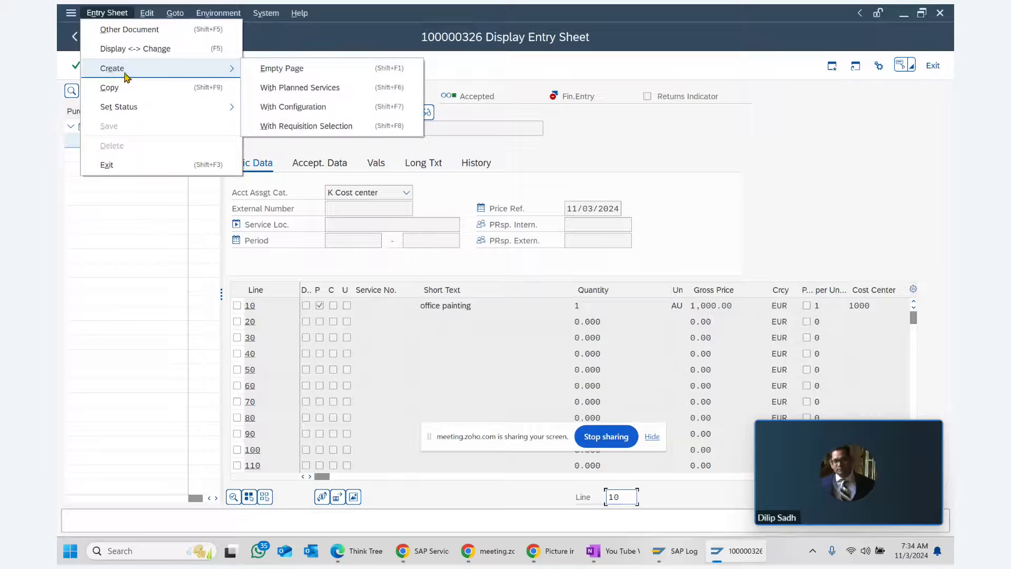
pyautogui.click(304, 70)
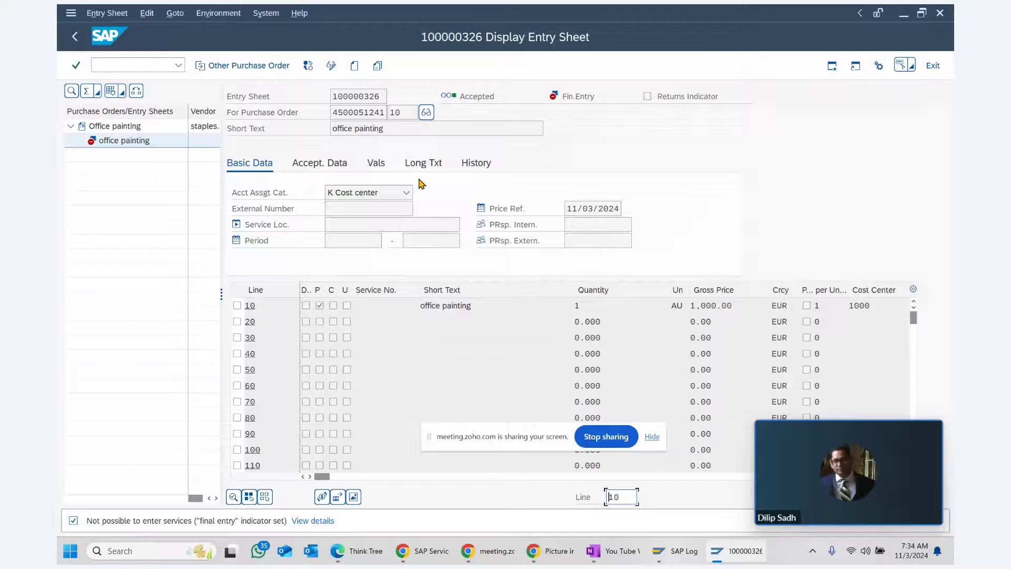
# Step: Try to create an entry sheet with the office painting sheet in change mode, and restart ML81N
pyautogui.click(331, 66)
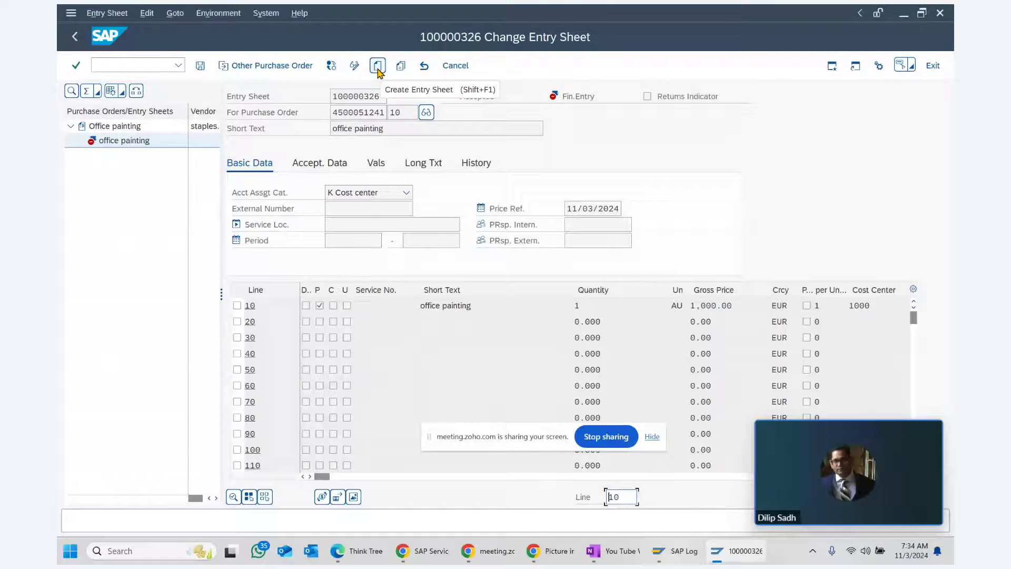
pyautogui.click(378, 74)
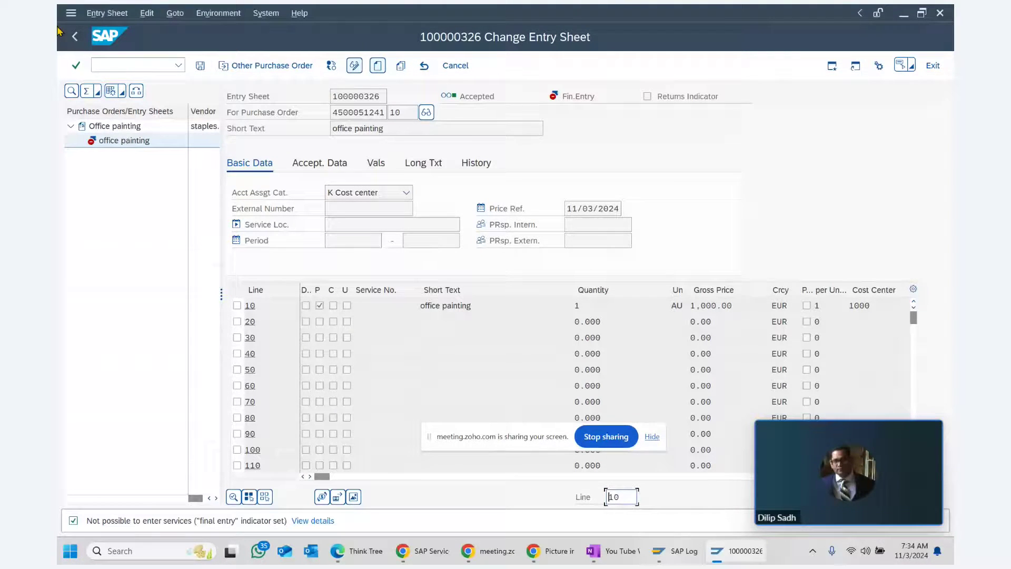
pyautogui.click(79, 38)
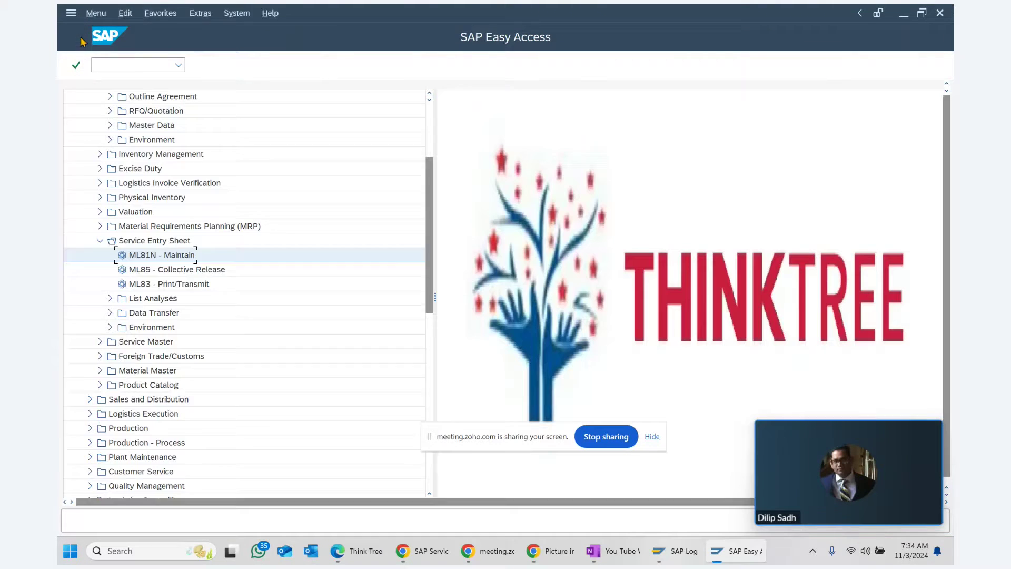
pyautogui.doubleClick(176, 255)
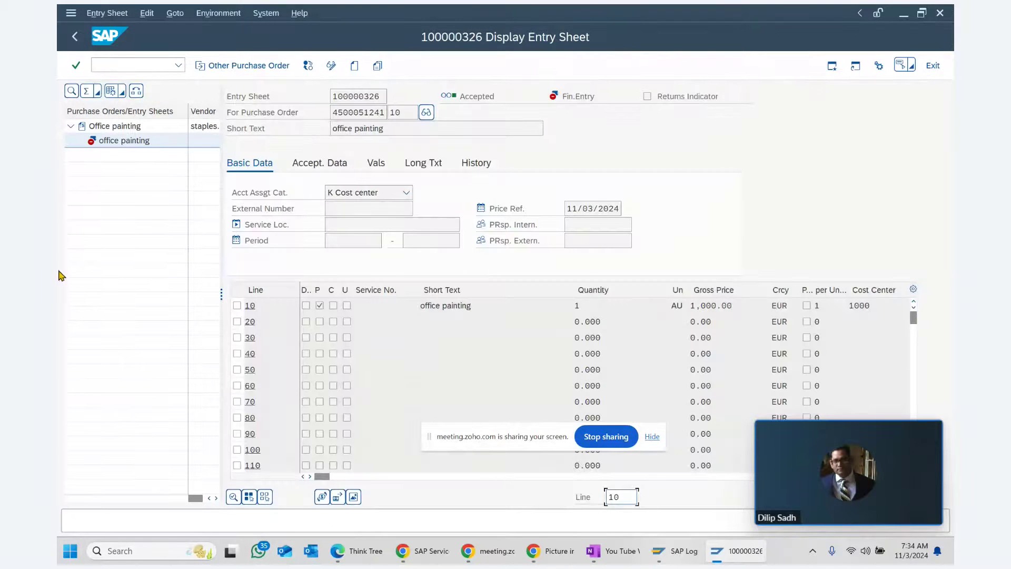
# Step: Display the purchase order behind the displayed office painting entry sheet and return to the sheet
pyautogui.click(122, 92)
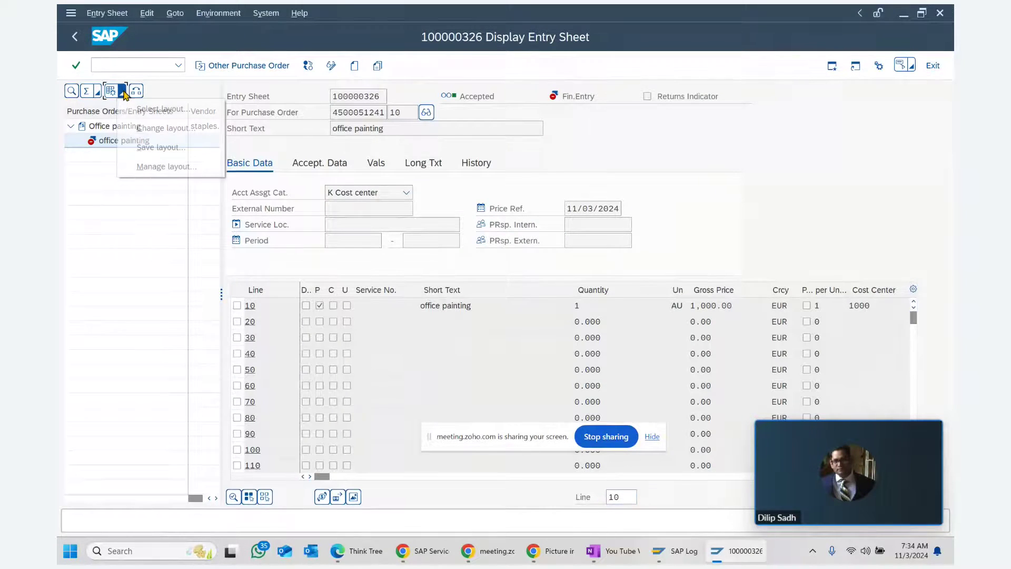
pyautogui.click(69, 320)
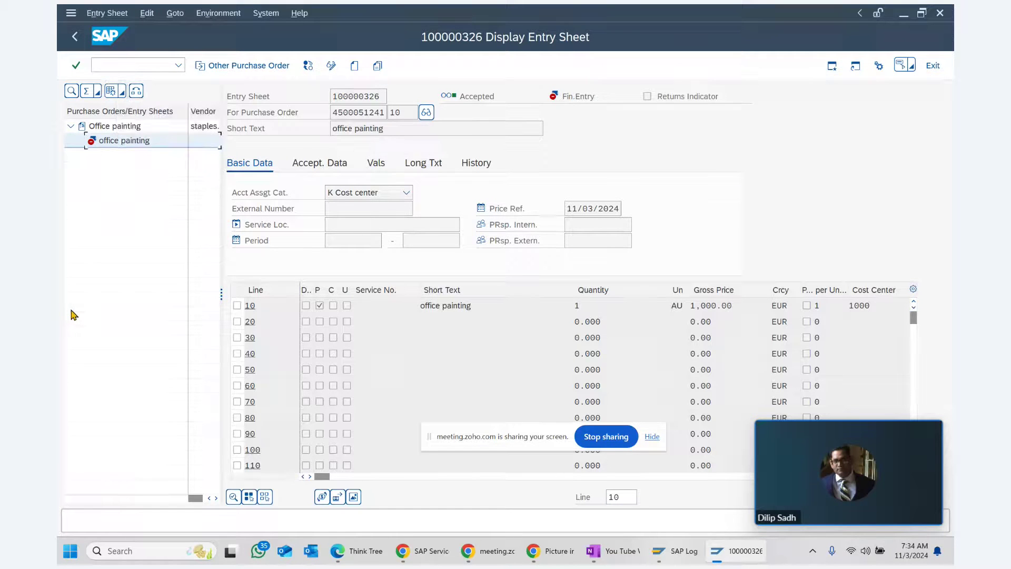
pyautogui.click(425, 112)
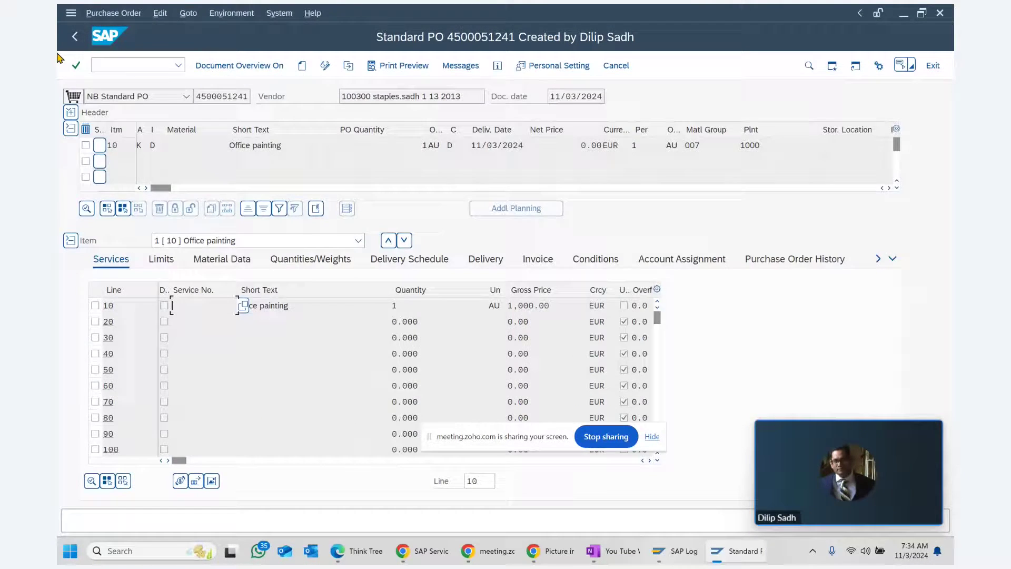
pyautogui.click(74, 36)
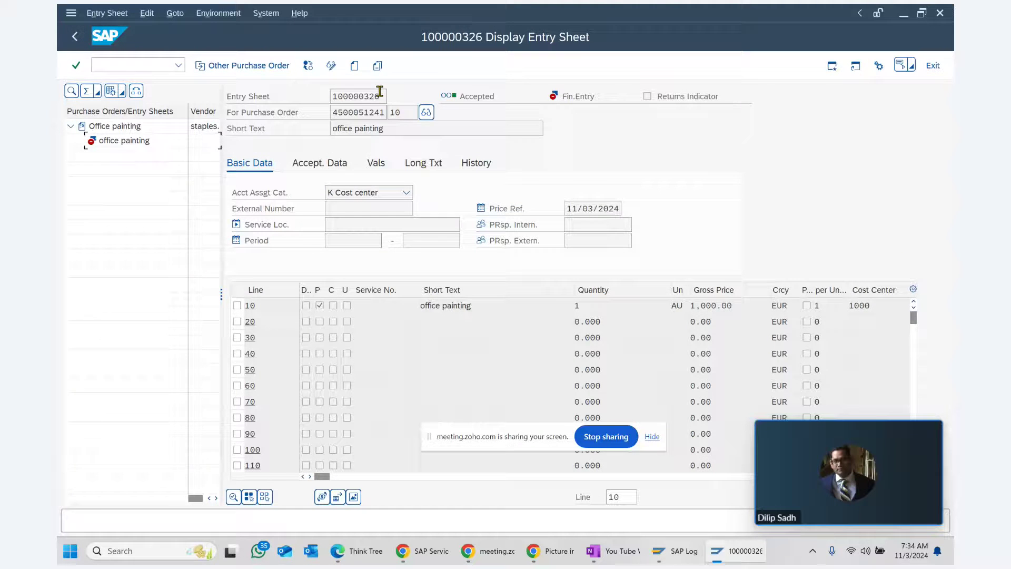
# Step: Select the new service purchase order by its purchase order number and create a new entry sheet against it
pyautogui.click(331, 66)
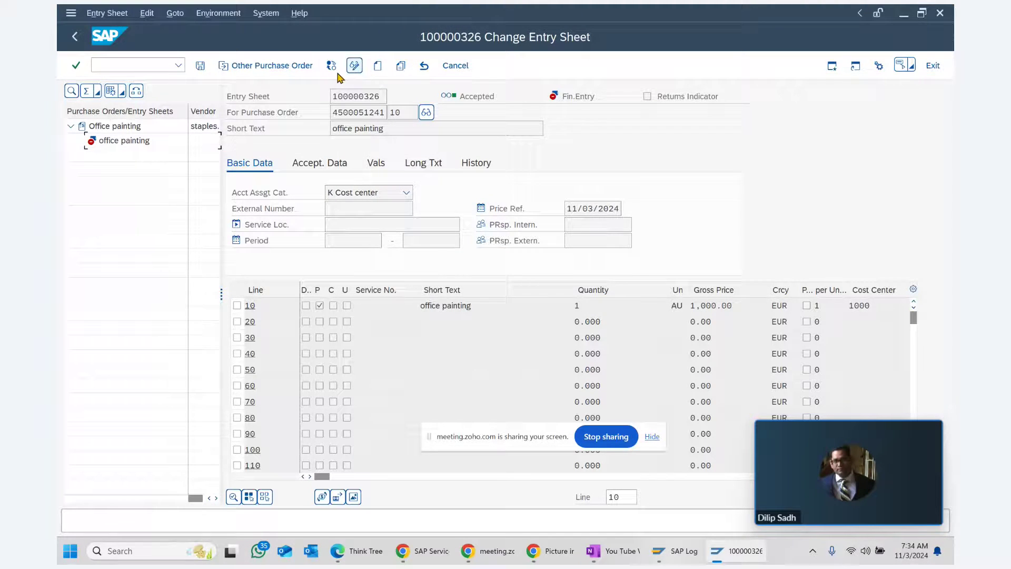
pyautogui.click(270, 72)
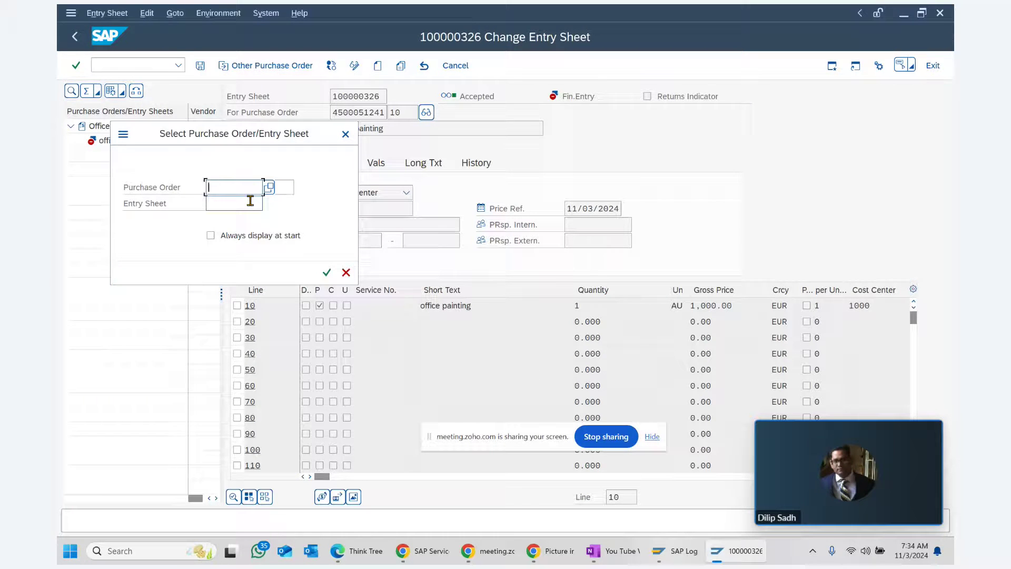
pyautogui.write('4500051242')
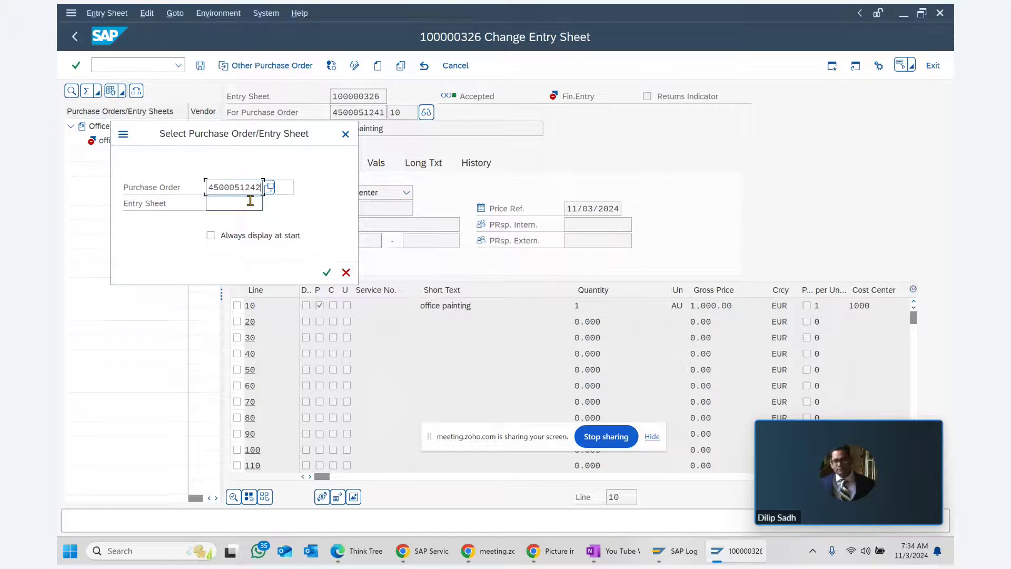
pyautogui.click(325, 272)
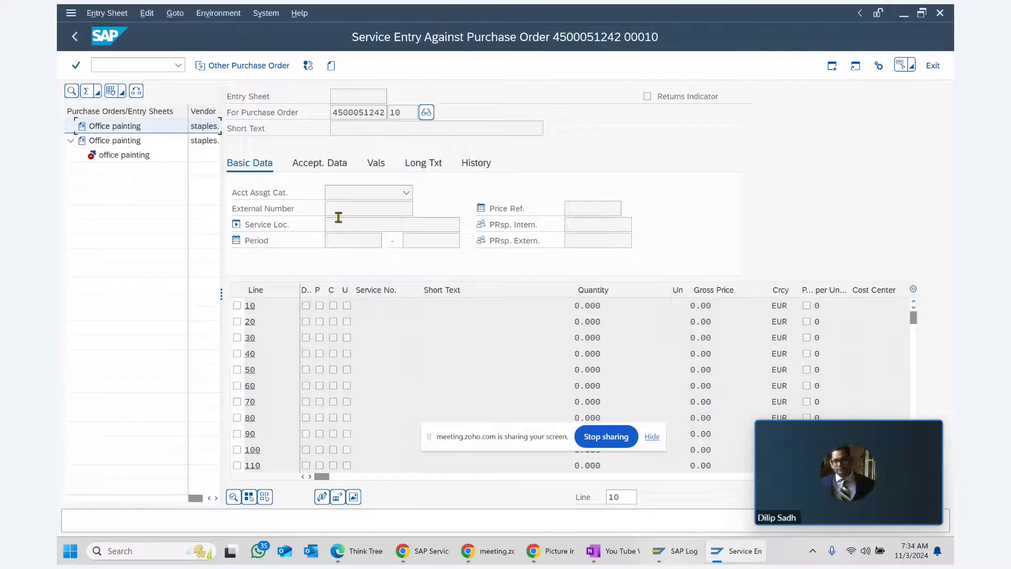
pyautogui.click(331, 66)
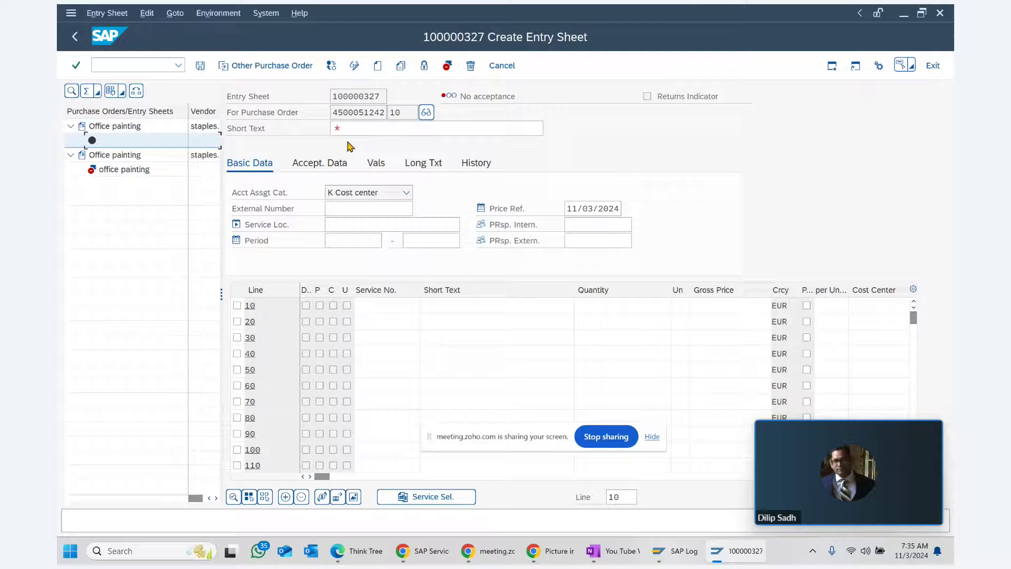
pyautogui.doubleClick(337, 96)
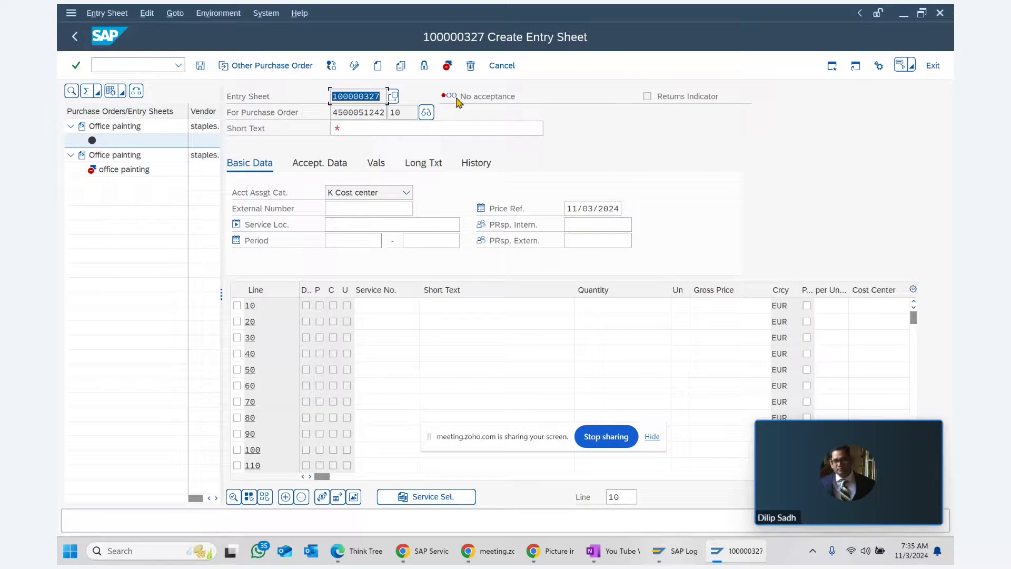
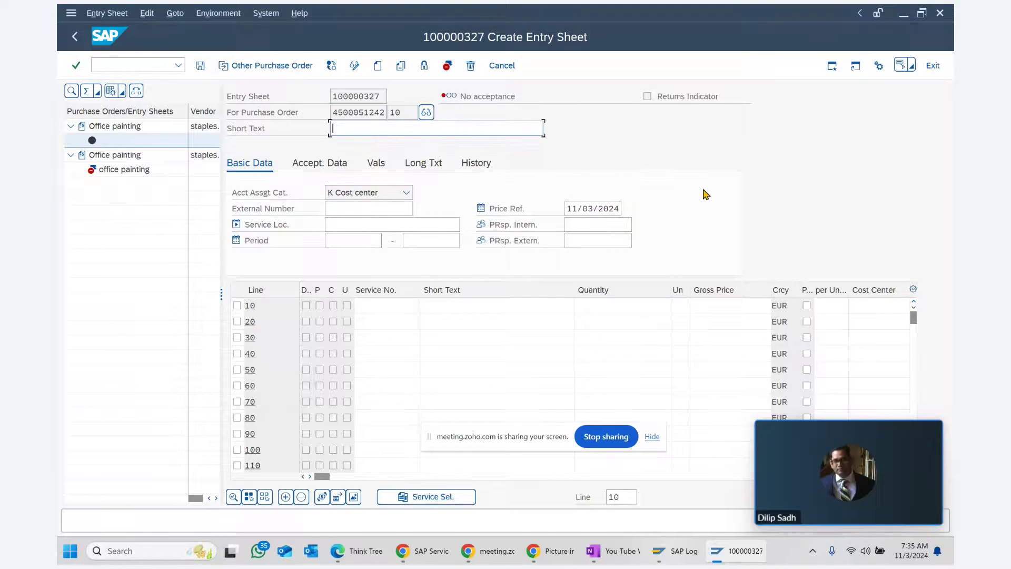
# Step: Set the entry sheet's short text to "office painting" and call up the linked purchase order's services for selection
pyautogui.press('Down')
pyautogui.press('Return')
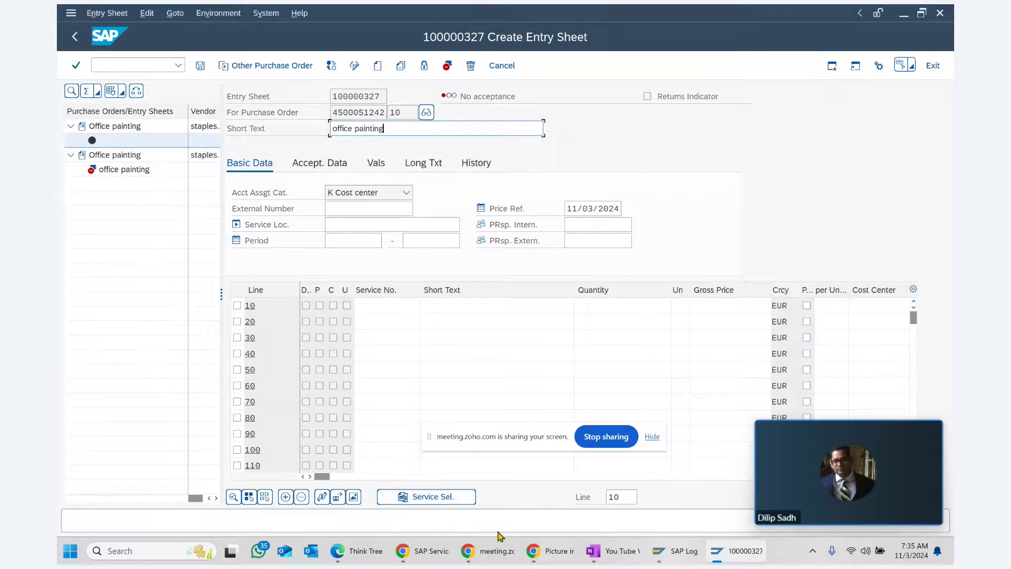
pyautogui.click(429, 499)
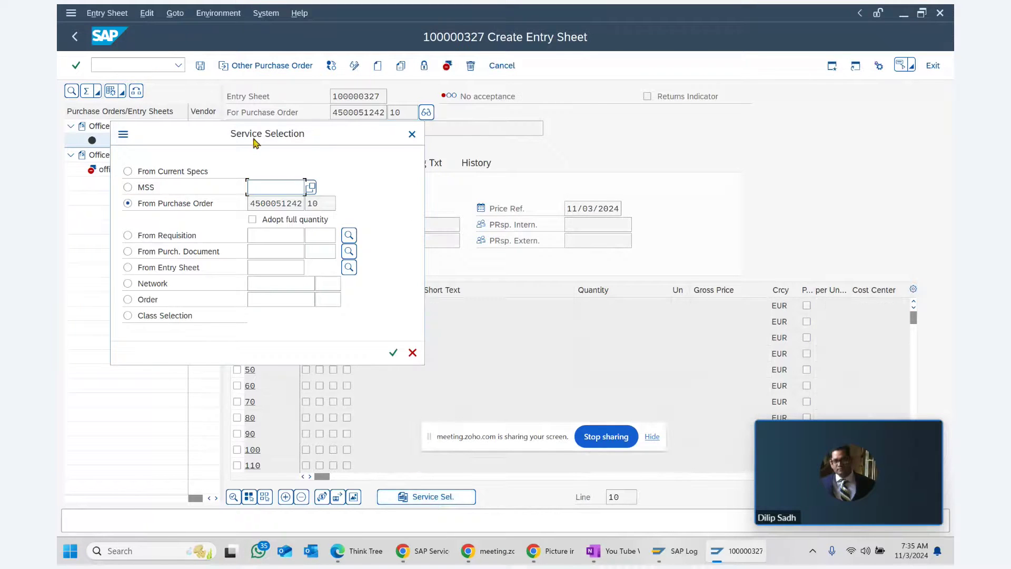
pyautogui.moveTo(250, 138); pyautogui.dragTo(330, 123)
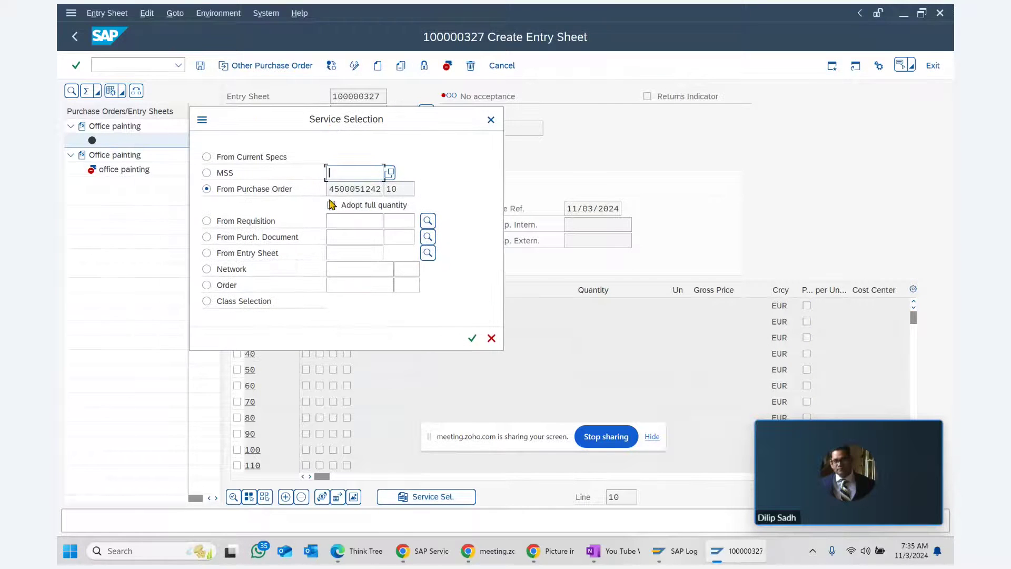
pyautogui.doubleClick(364, 188)
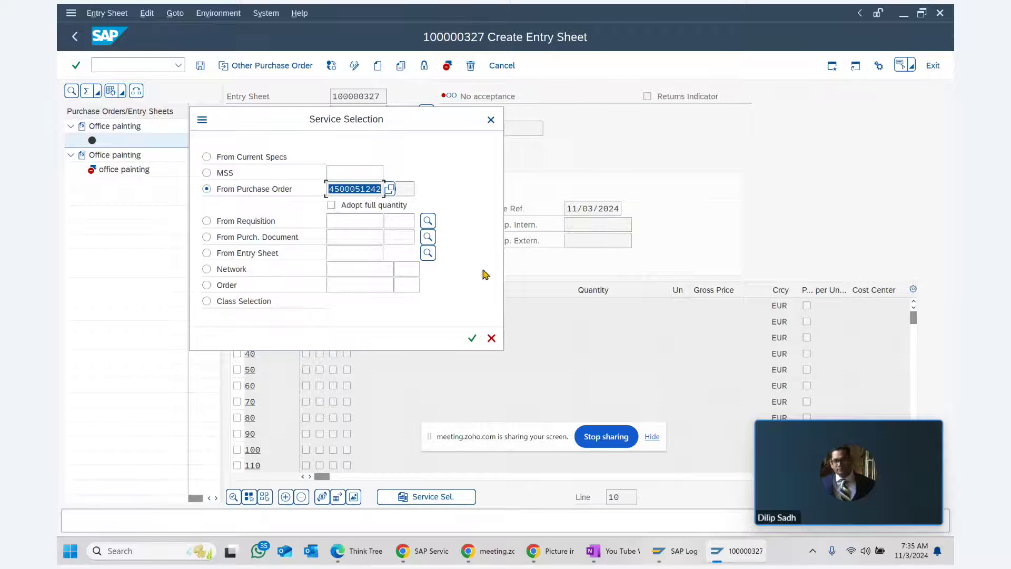
pyautogui.click(472, 338)
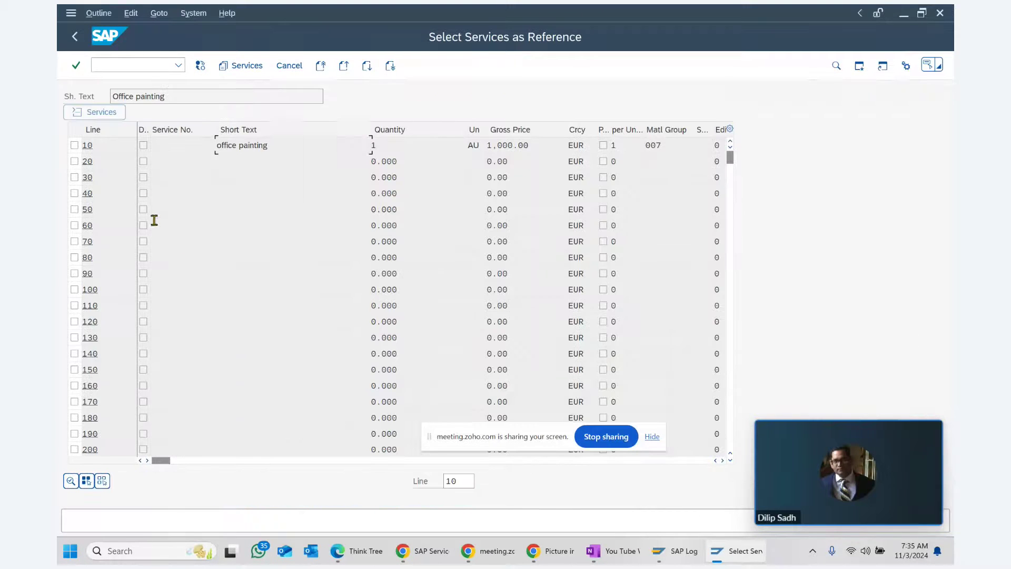
# Step: Adopt the purchase order's office painting service, line 10, into the entry sheet and save the sheet
pyautogui.click(74, 145)
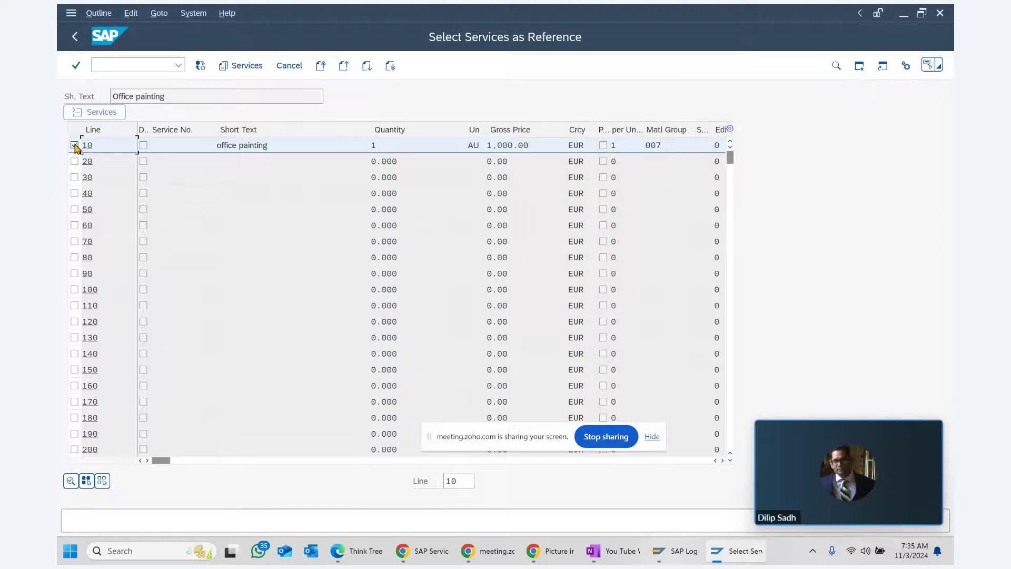
pyautogui.click(297, 147)
pyautogui.click(389, 143)
pyautogui.press('Tab')
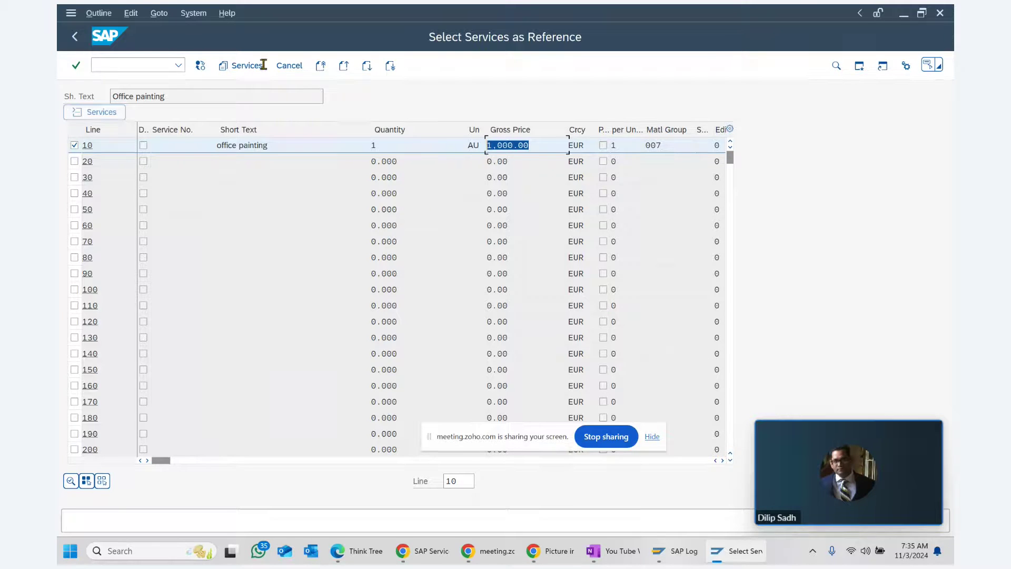
pyautogui.click(224, 67)
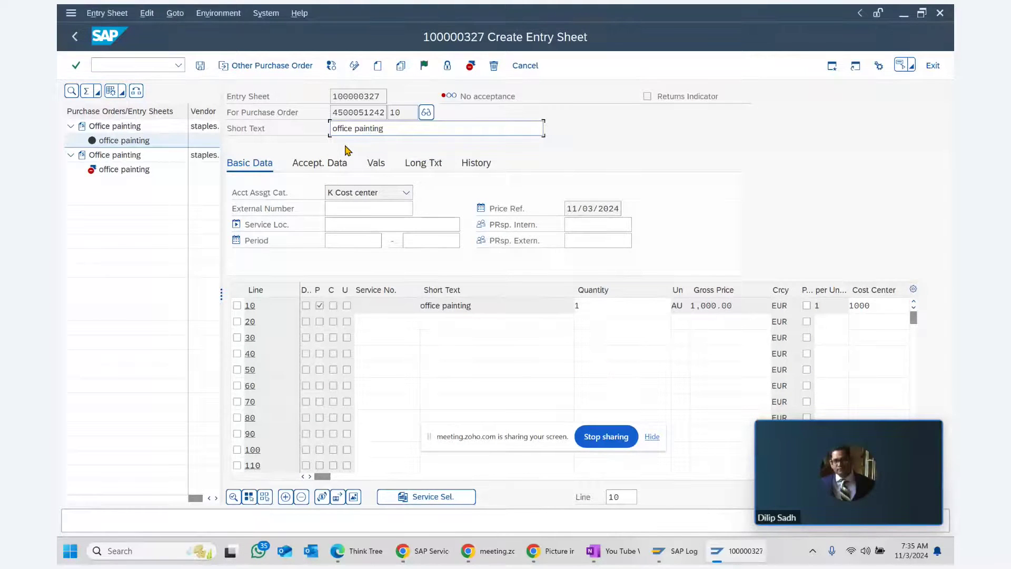
pyautogui.click(200, 65)
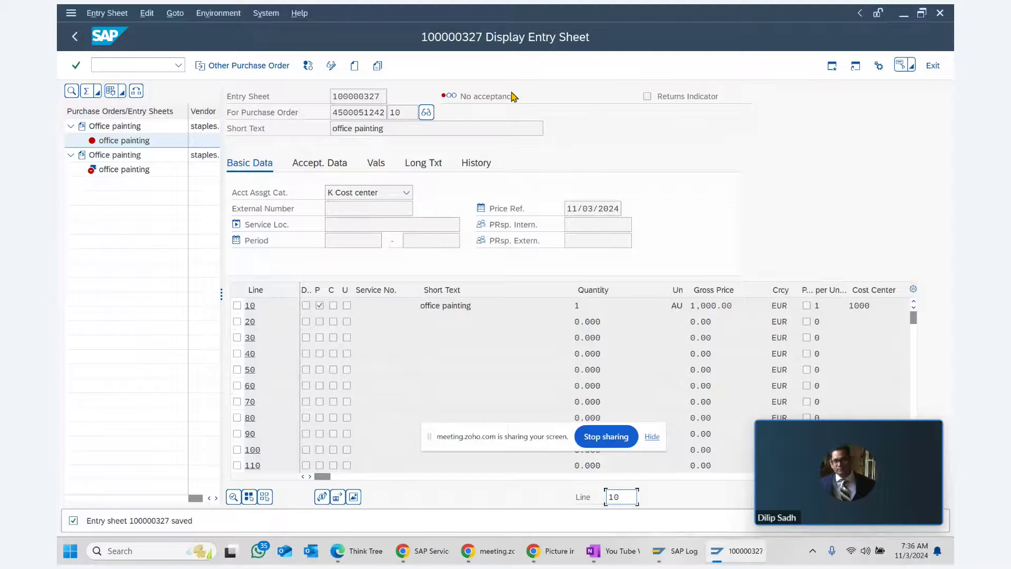
# Step: Copy the saved entry sheet's number and add it beside ML81N in the OneNote service cycle outline
pyautogui.moveTo(335, 96); pyautogui.dragTo(413, 104)
pyautogui.hotkey('ctrl', 'c')
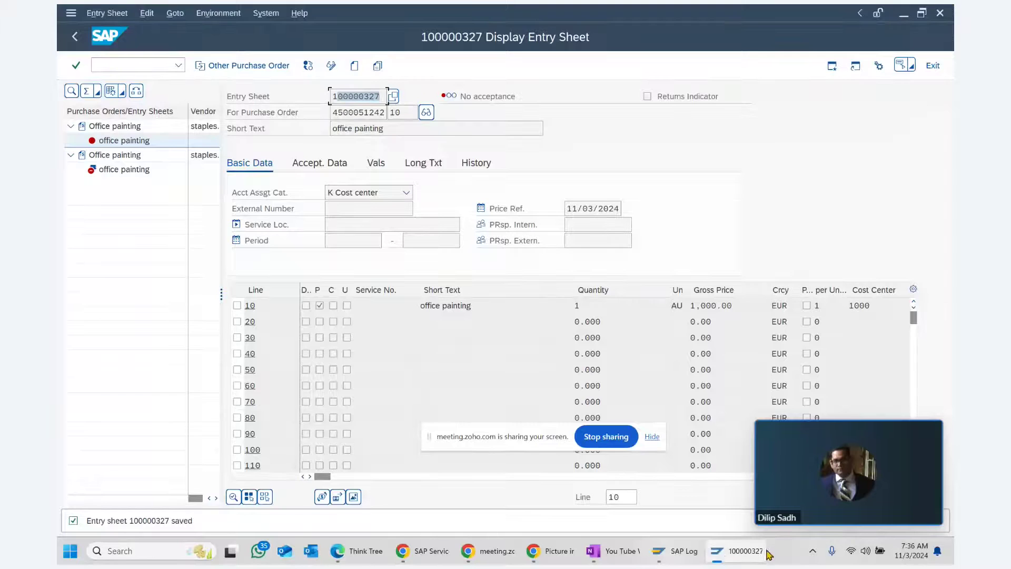
pyautogui.click(594, 551)
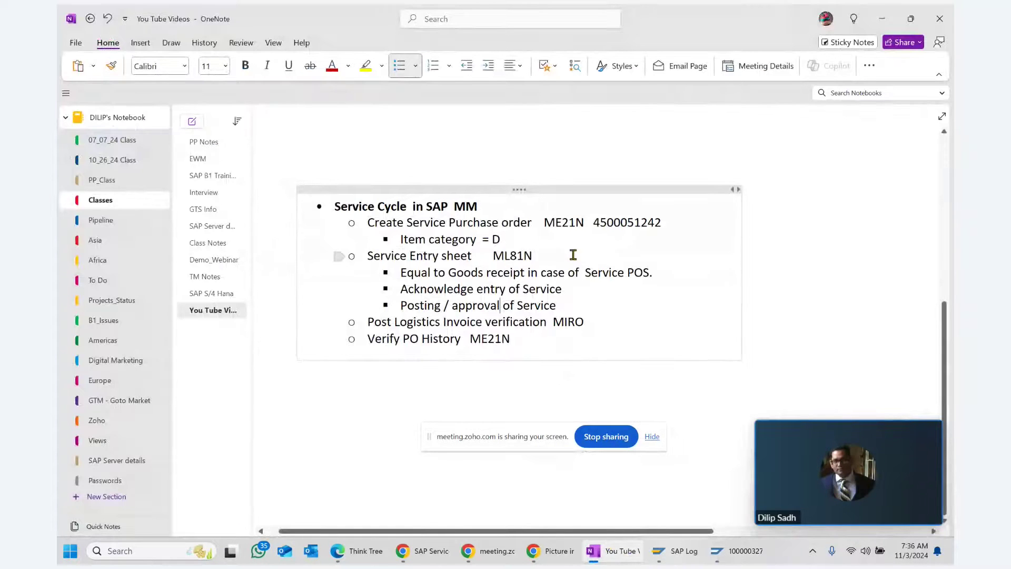
pyautogui.click(635, 264)
pyautogui.hotkey('ctrl', 'v')
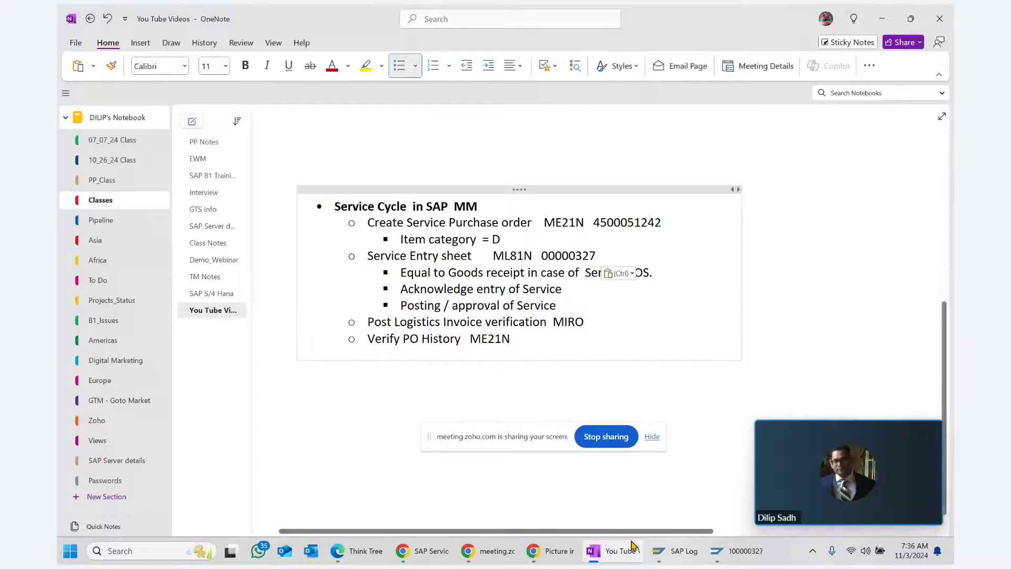
# Step: Replace the incomplete entry sheet number beside ML81N in the OneNote outline with the full number copied from SAP
pyautogui.click(737, 550)
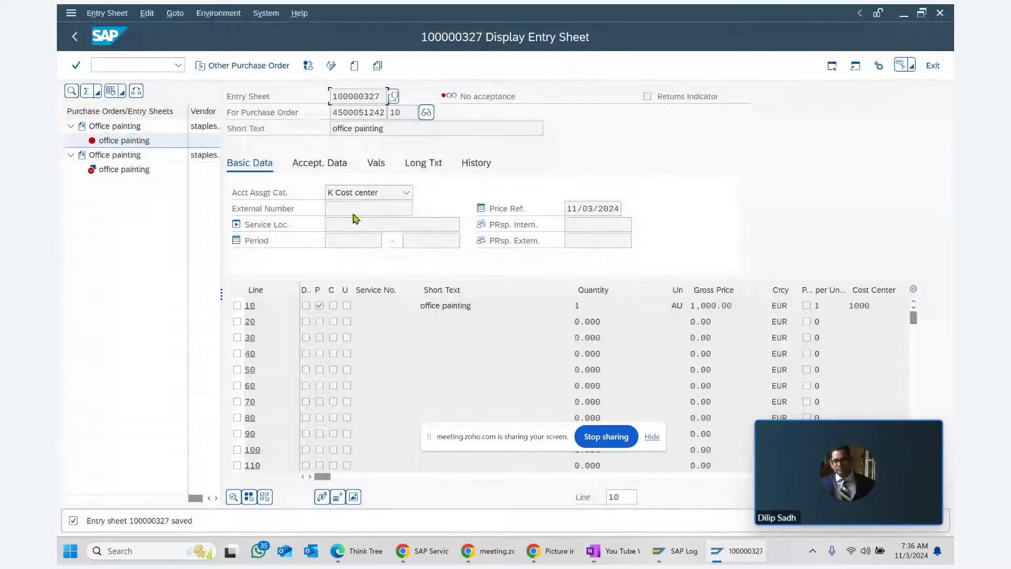
pyautogui.doubleClick(331, 96)
pyautogui.hotkey('ctrl', 'c')
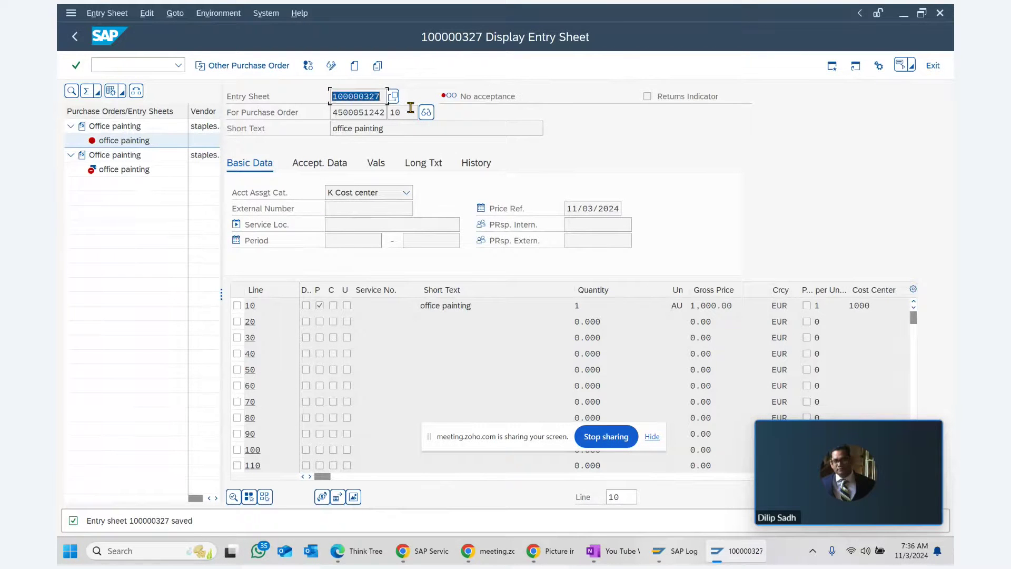
pyautogui.click(613, 551)
pyautogui.moveTo(538, 255); pyautogui.dragTo(599, 257)
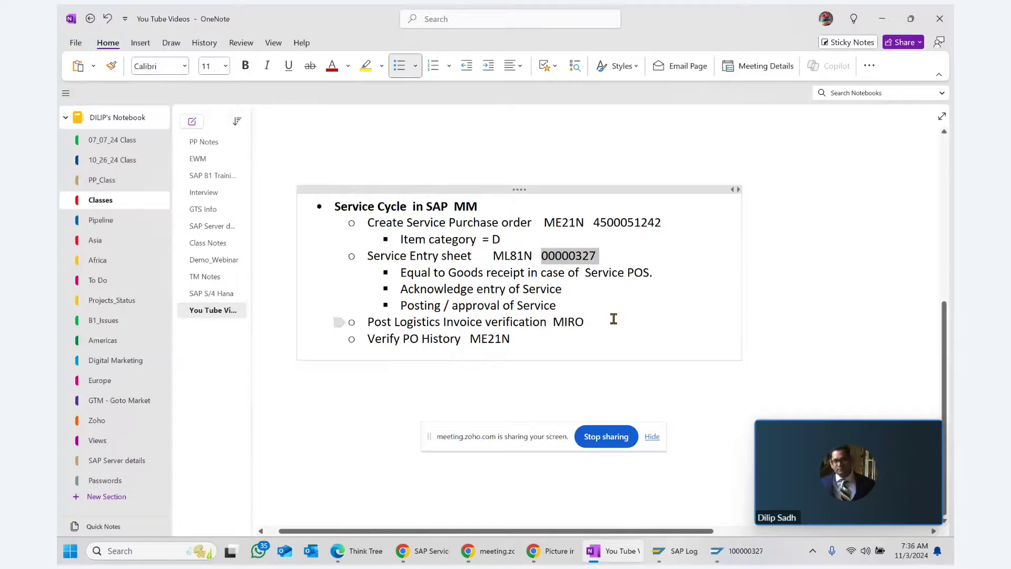
pyautogui.hotkey('ctrl', 'v')
pyautogui.press('Return')
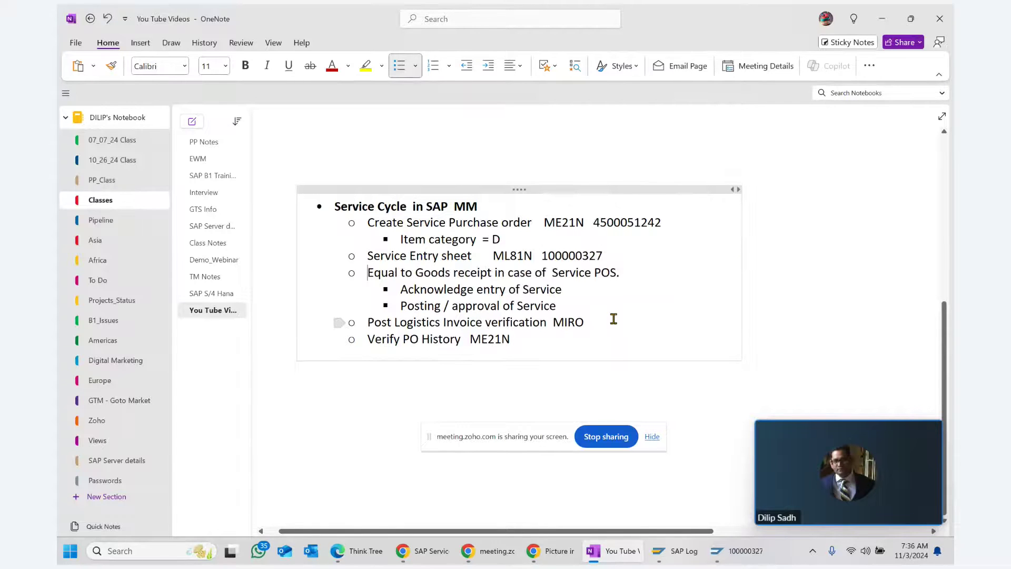
# Step: Return to SAP, accept the office painting entry sheet in change mode and save it to post the acceptance
pyautogui.hotkey('alt', 'Tab')
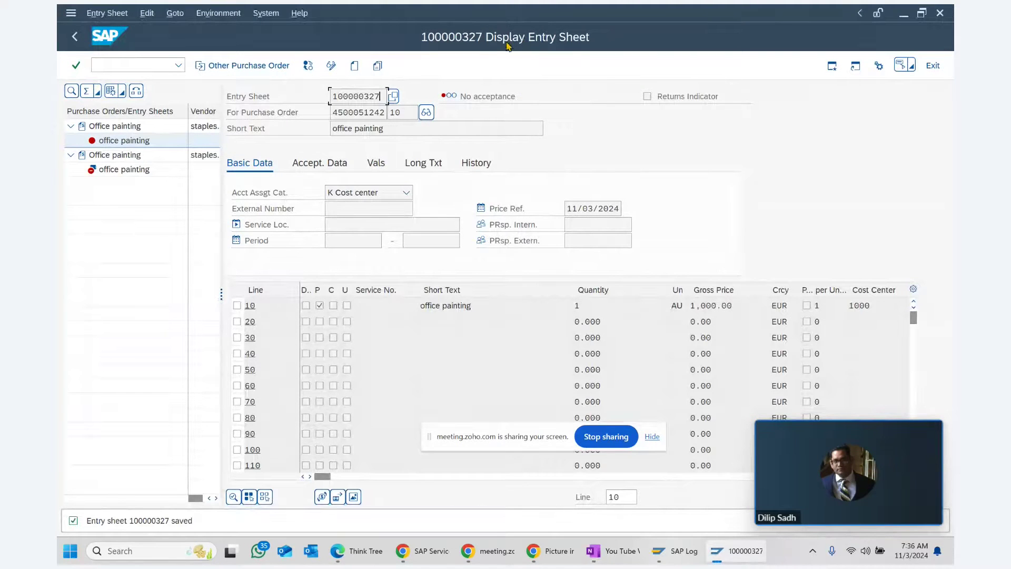
pyautogui.click(332, 66)
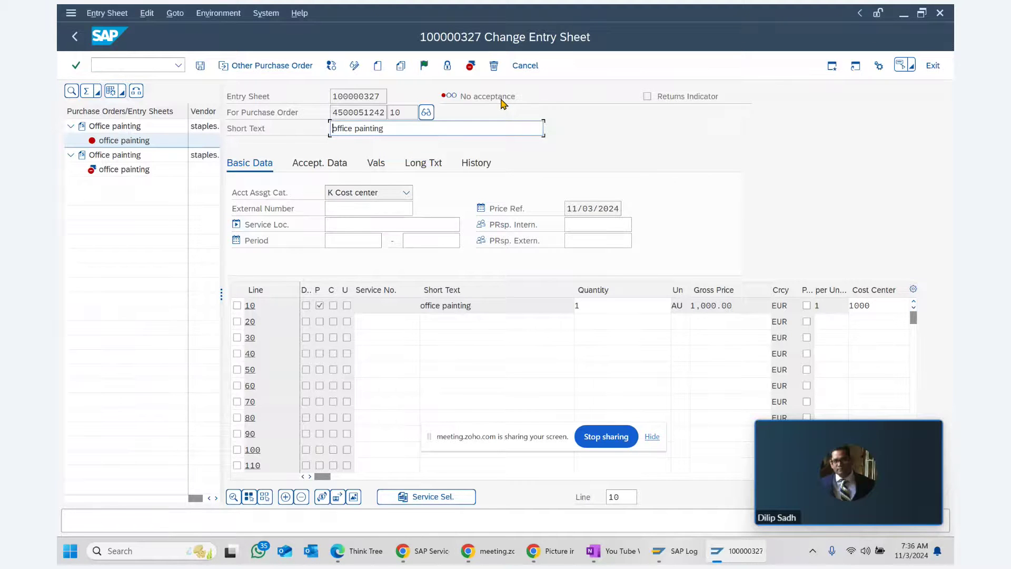
pyautogui.click(424, 65)
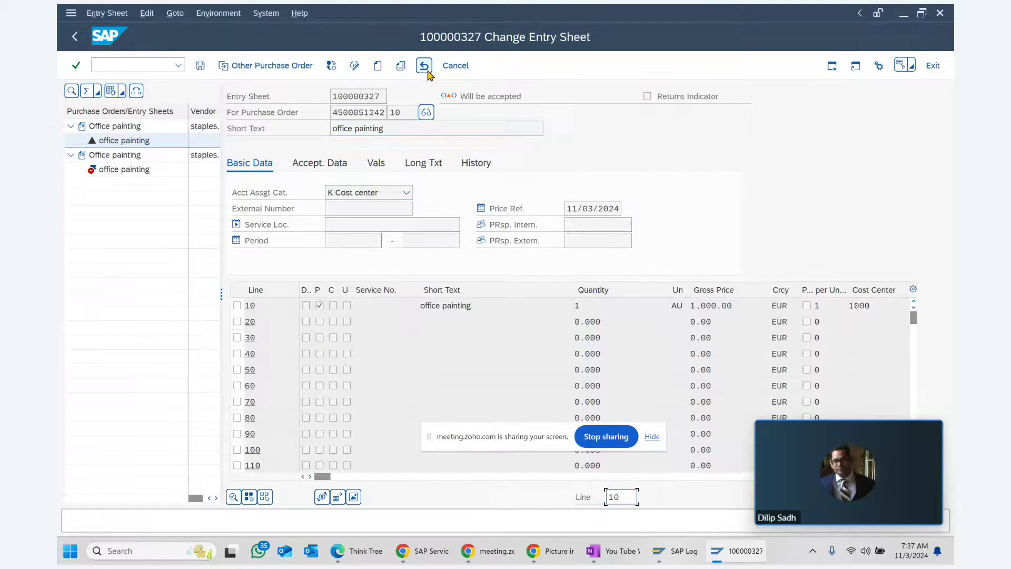
pyautogui.click(200, 66)
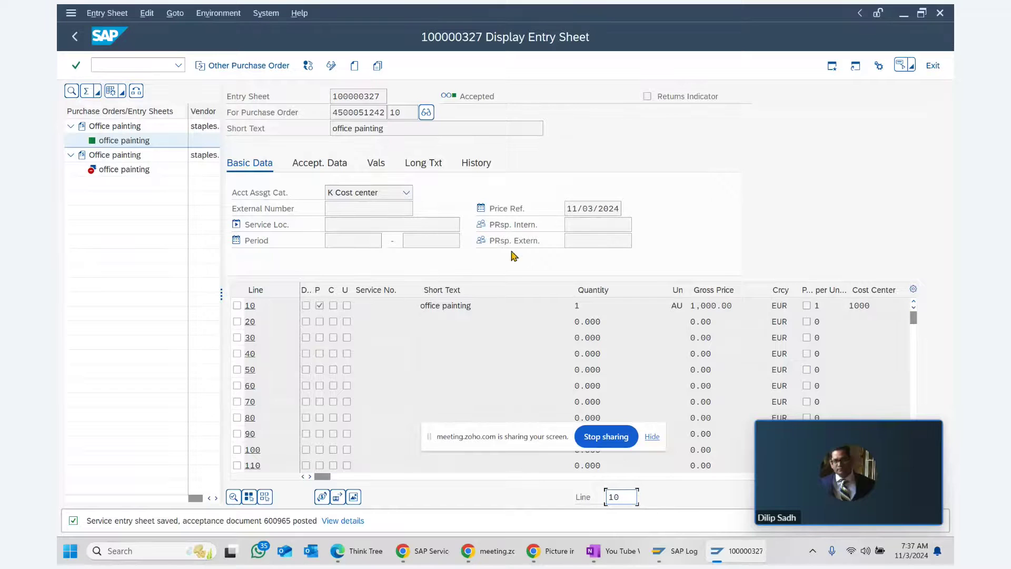
# Step: Review the accepted entry sheet's acceptance data, values, long text and history
pyautogui.click(338, 167)
pyautogui.click(377, 165)
pyautogui.moveTo(374, 192); pyautogui.dragTo(398, 195)
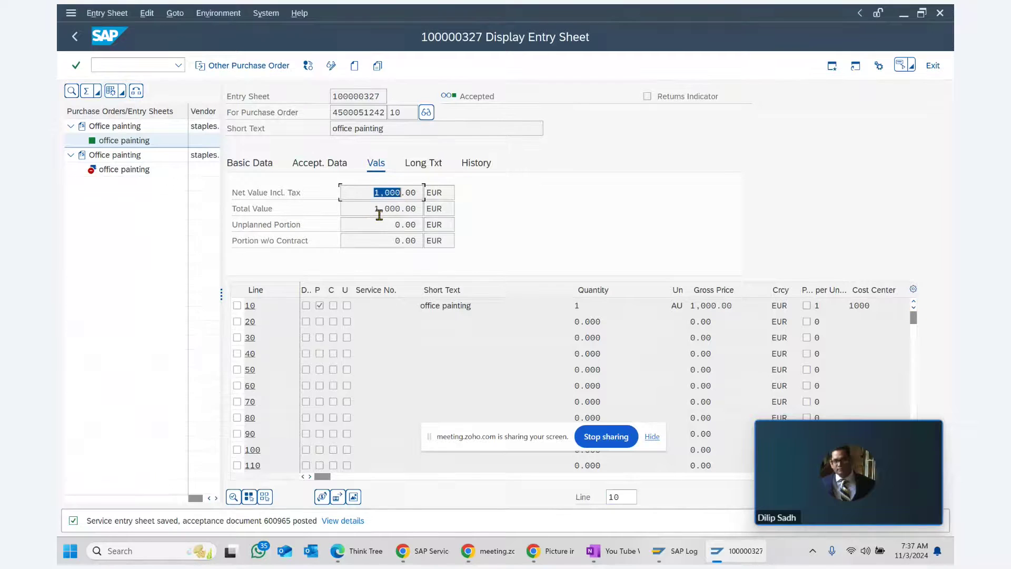
pyautogui.click(421, 164)
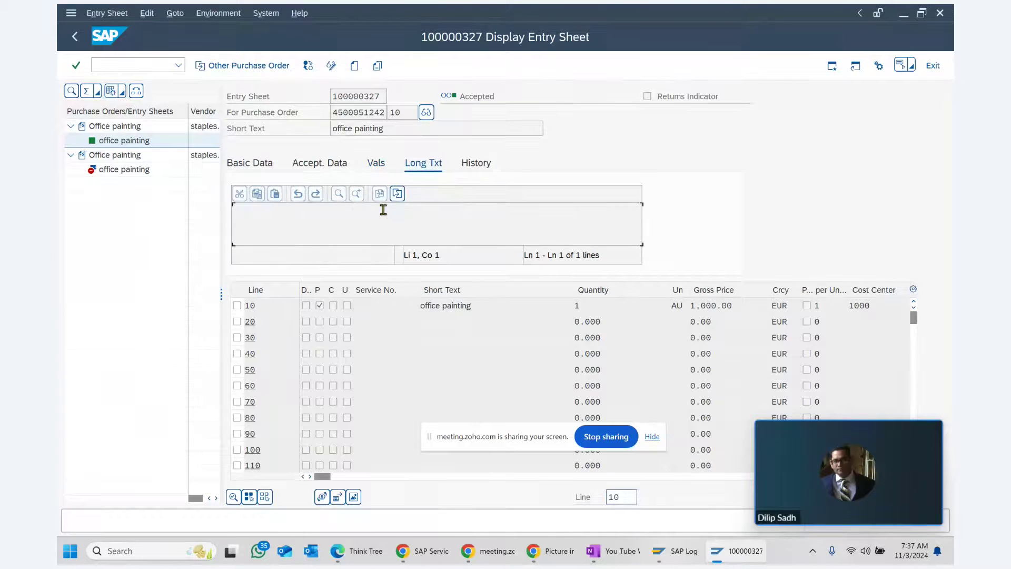
pyautogui.click(470, 164)
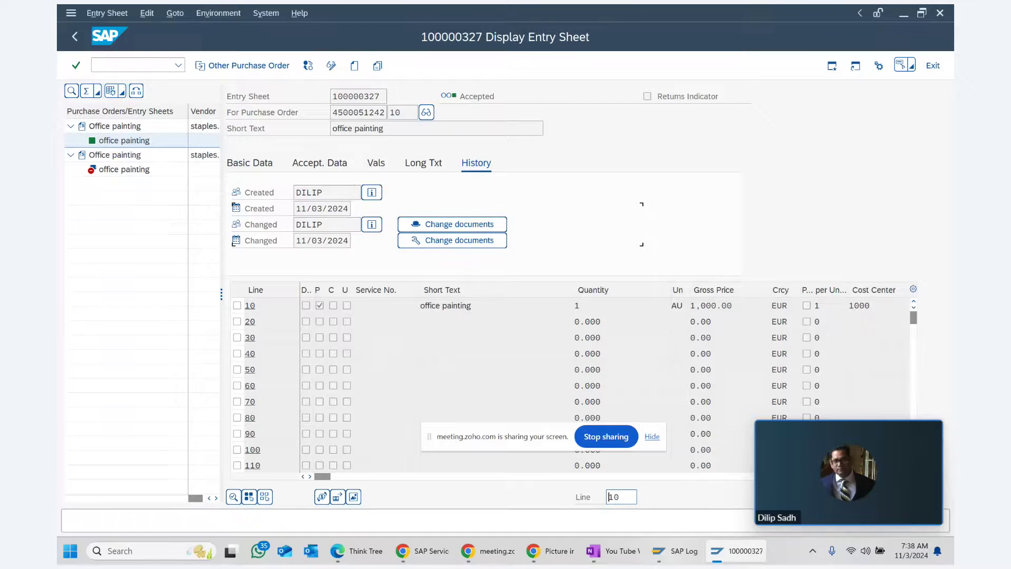
# Step: Check the service cycle outline in OneNote for the next stage and return to the SAP entry sheet
pyautogui.moveTo(765, 557)
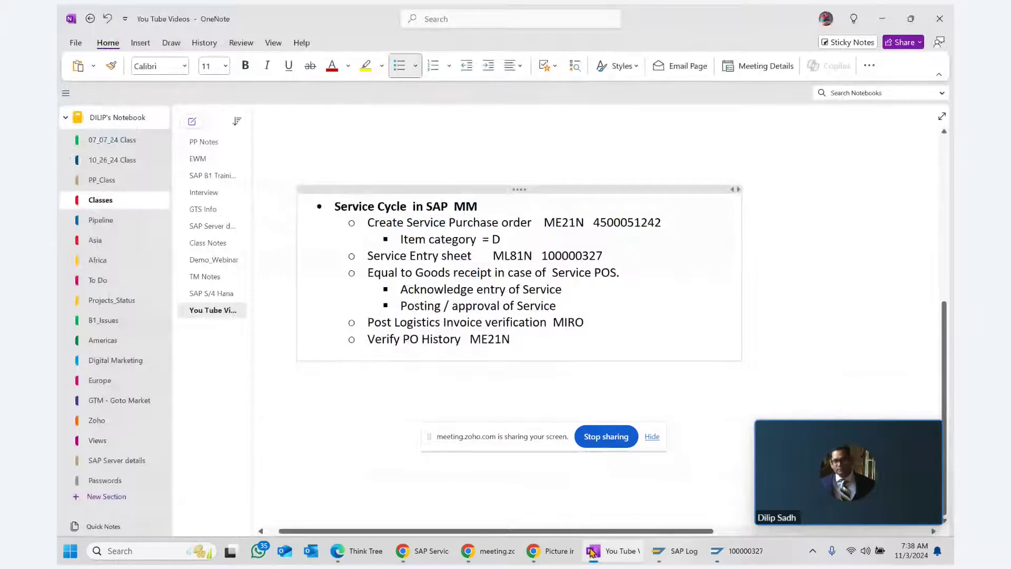
pyautogui.click(594, 550)
pyautogui.moveTo(742, 553)
pyautogui.click(747, 487)
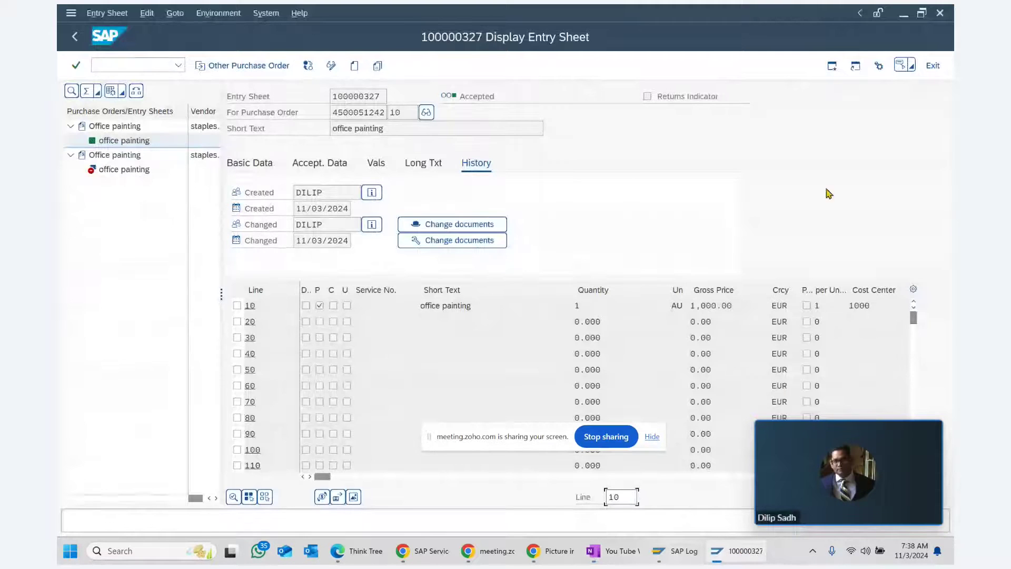
# Step: Leave the entry sheet and open incoming invoice entry under Logistics Invoice Verification
pyautogui.click(75, 37)
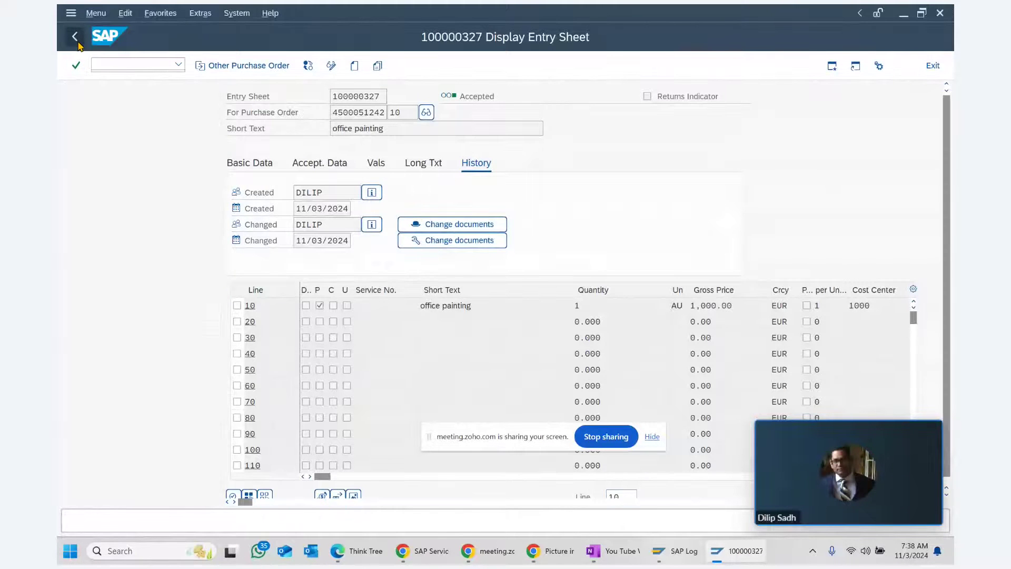
pyautogui.click(100, 241)
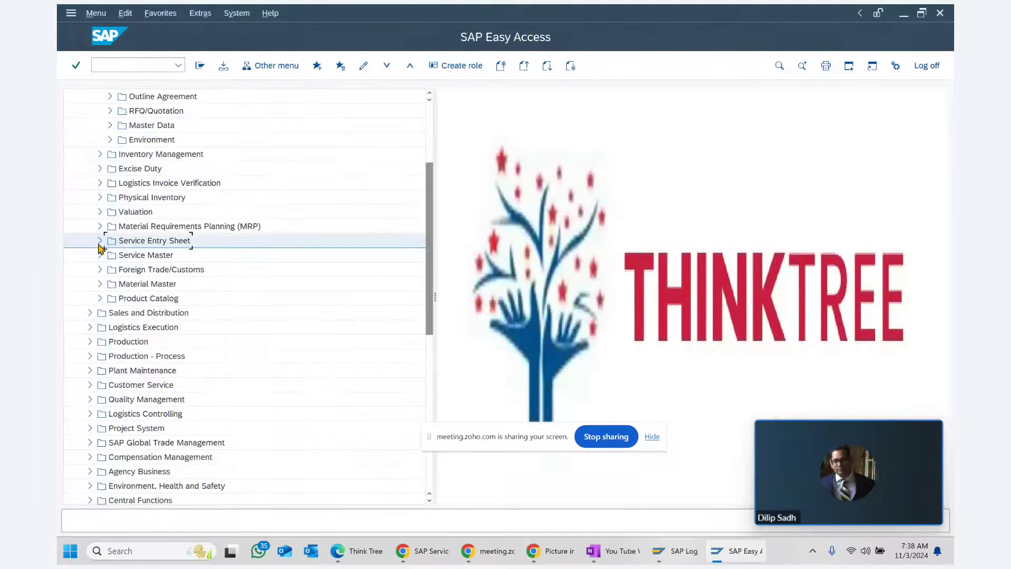
pyautogui.scroll(3, 95, 211)
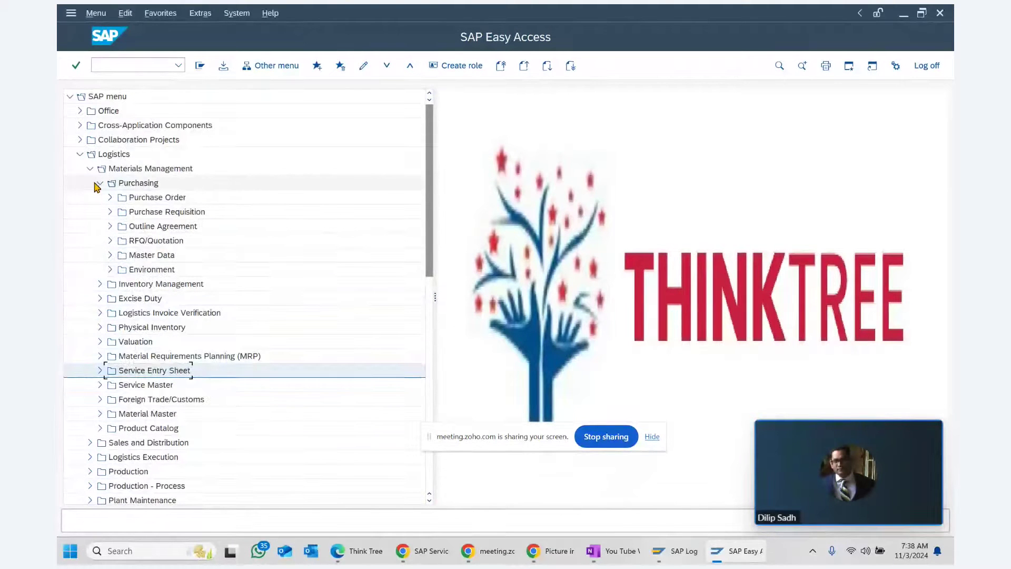
pyautogui.click(97, 184)
pyautogui.click(156, 230)
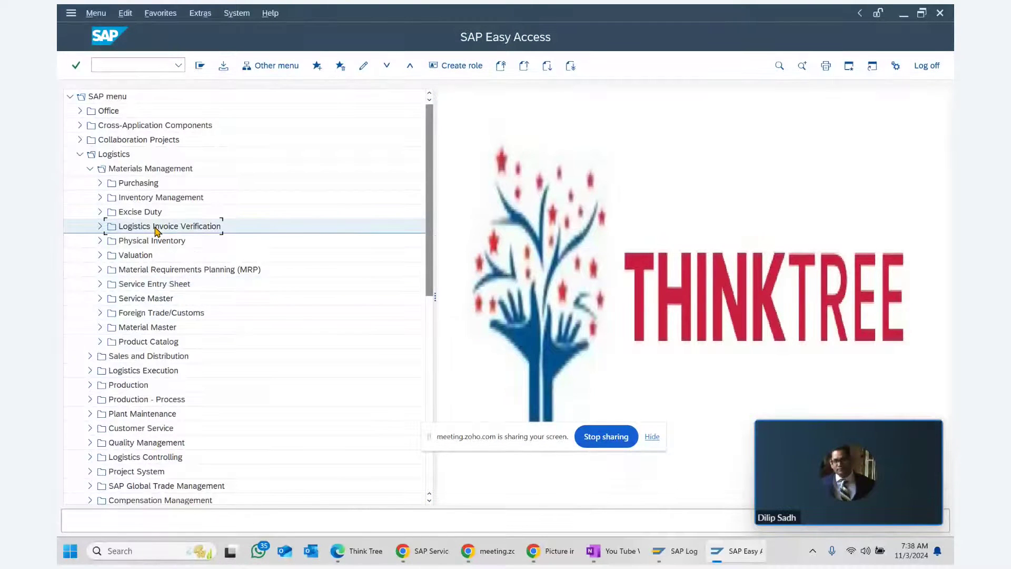
pyautogui.click(100, 226)
pyautogui.click(151, 258)
pyautogui.doubleClick(151, 258)
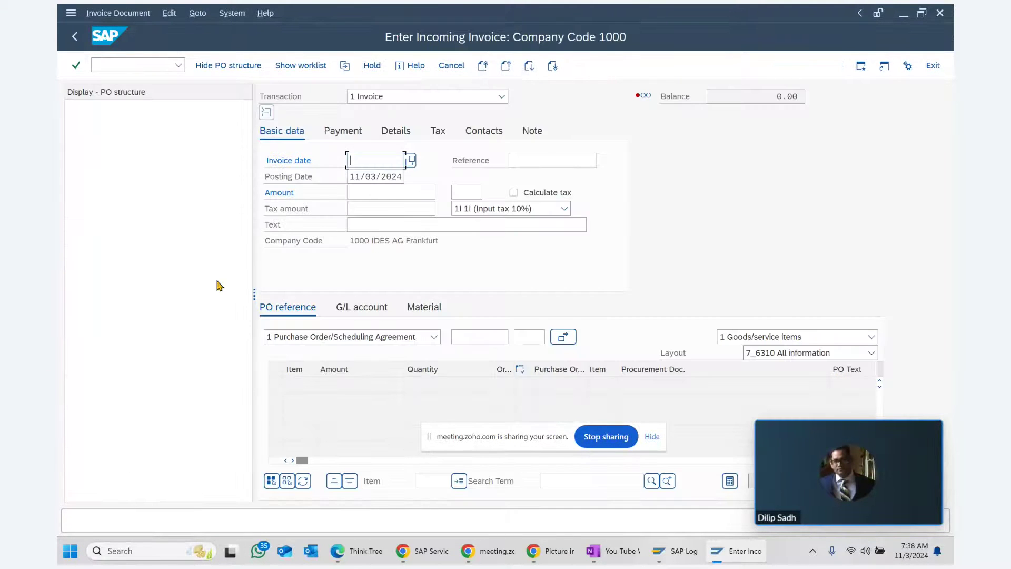
# Step: Set the invoice date to 11/03/2024 and the invoice amount to 1000
pyautogui.click(410, 161)
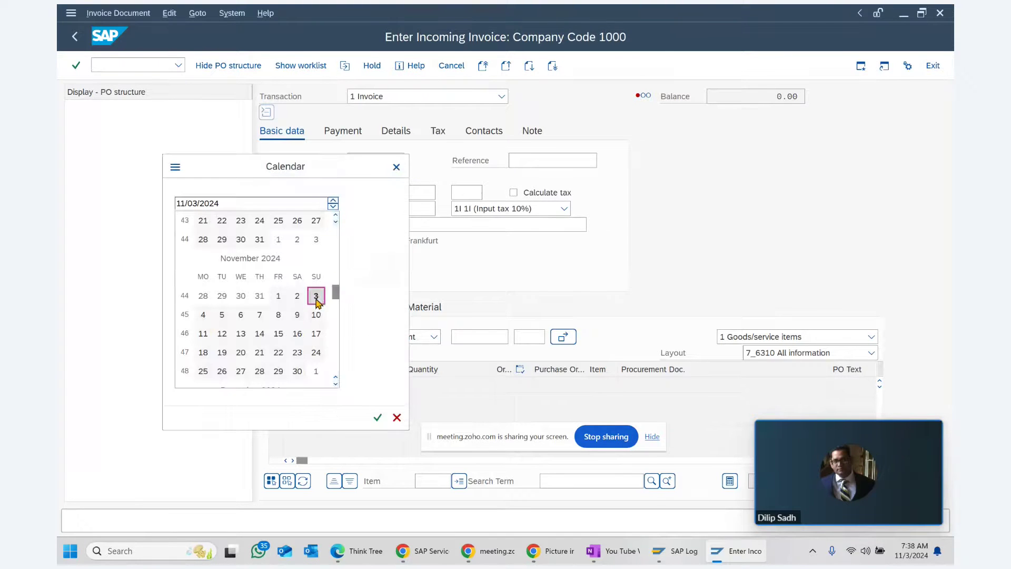
pyautogui.doubleClick(316, 295)
pyautogui.press('Return')
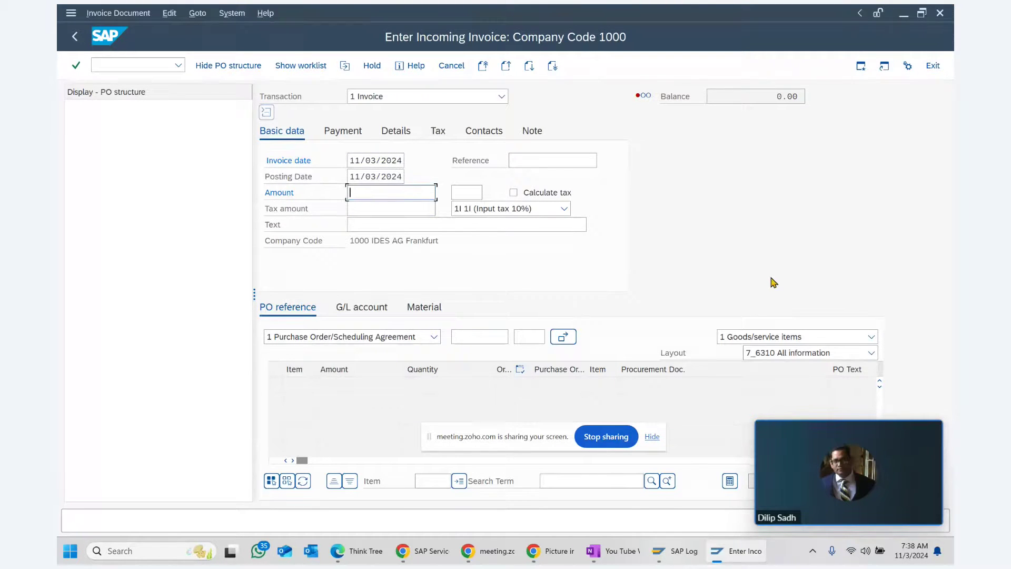
pyautogui.write('1000')
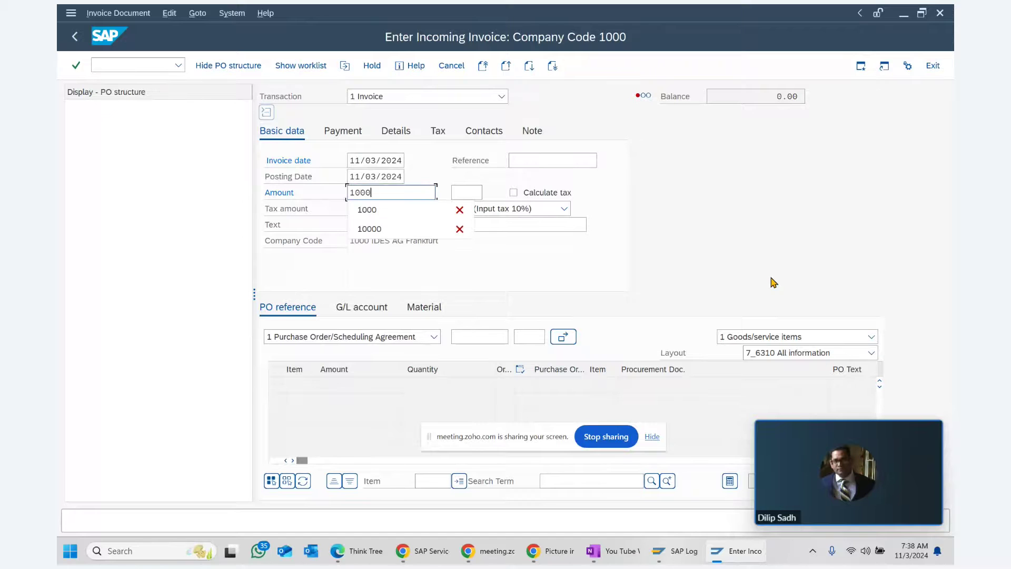
pyautogui.press('Return')
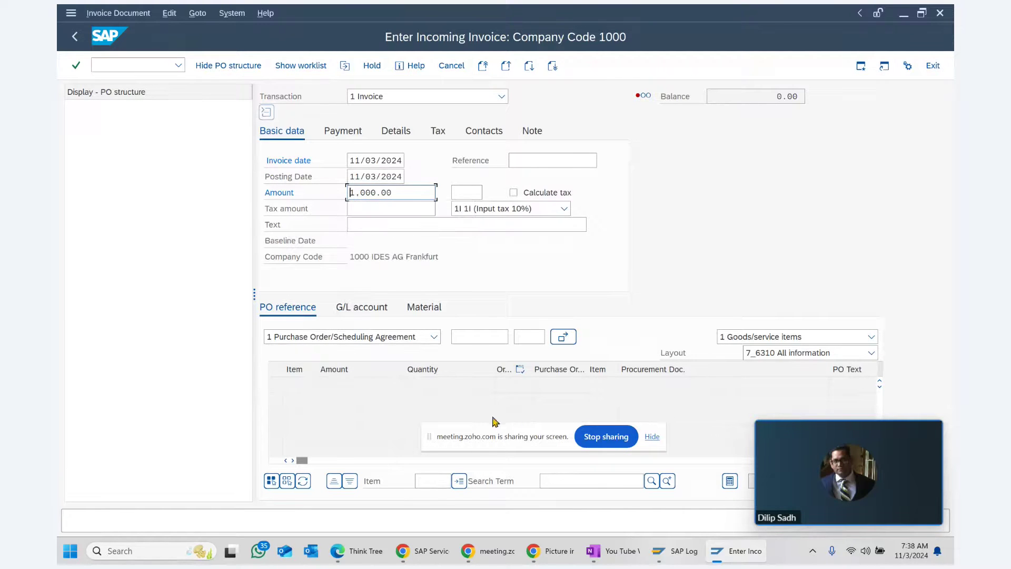
# Step: Try to reference the invoice using the service entry sheet's number as the purchase order number
pyautogui.click(459, 335)
pyautogui.write('100000327')
pyautogui.press('Return')
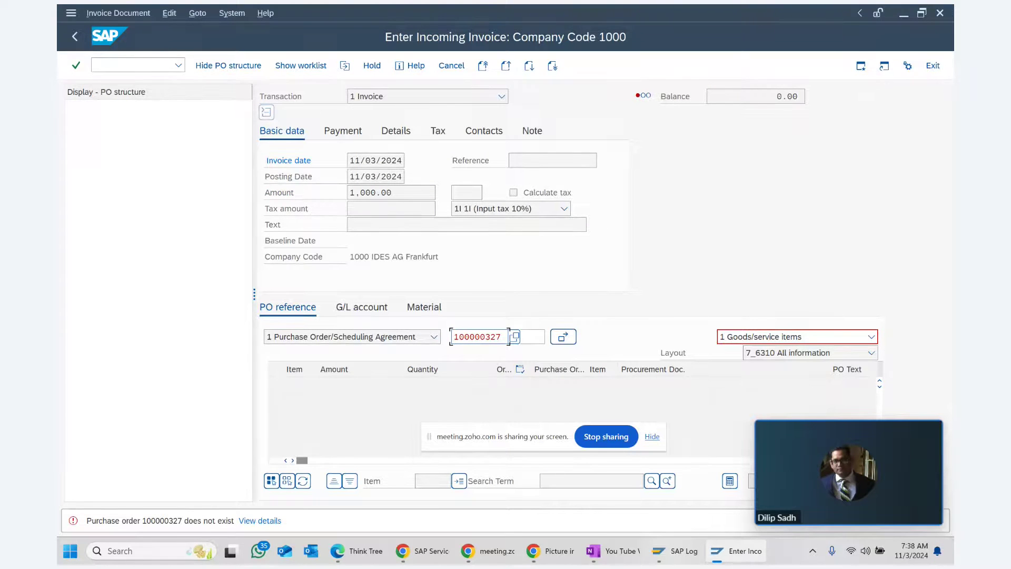
# Step: Copy the service purchase order number from the OneNote outline and use it in SAP as the invoice's purchase order reference
pyautogui.click(602, 550)
pyautogui.moveTo(593, 224); pyautogui.dragTo(659, 225)
pyautogui.hotkey('ctrl', 'c')
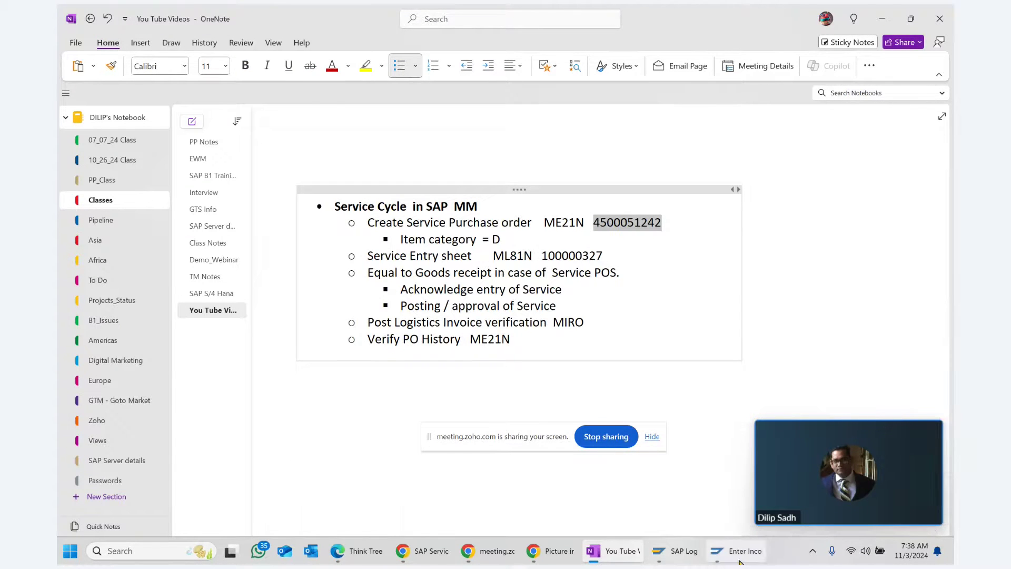
pyautogui.moveTo(739, 563)
pyautogui.click(746, 487)
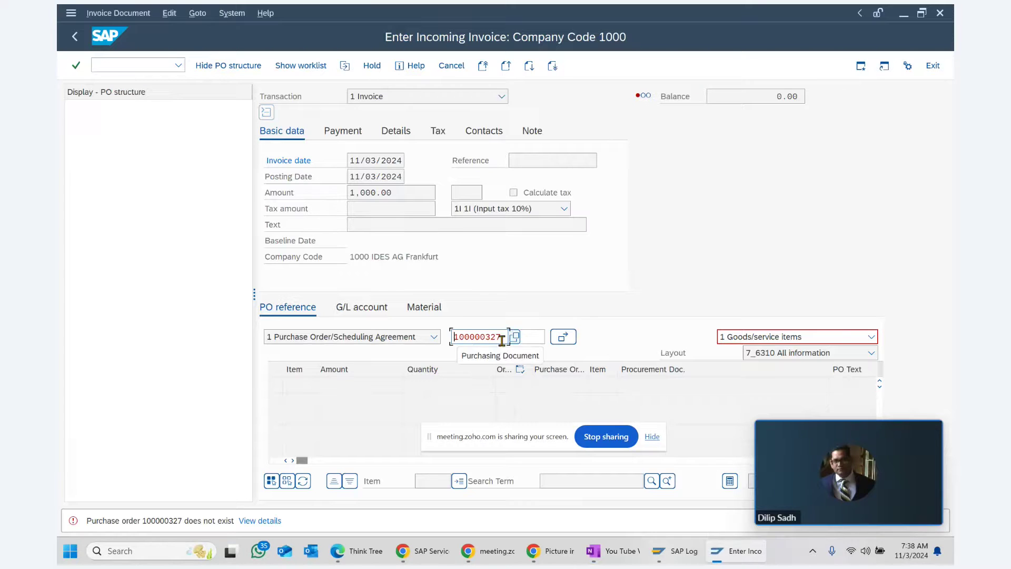
pyautogui.moveTo(505, 338); pyautogui.dragTo(437, 347)
pyautogui.press('BackSpace')
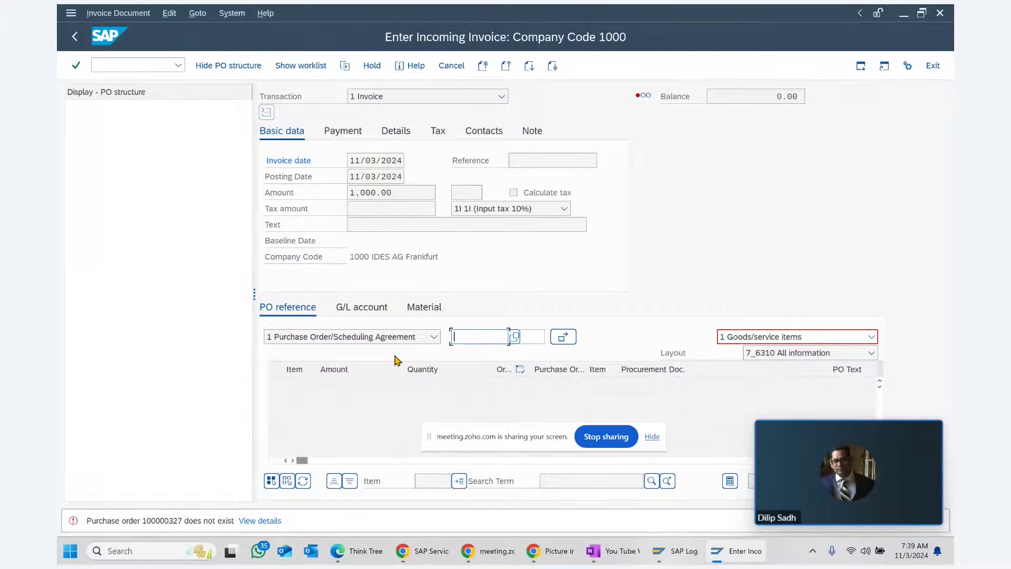
pyautogui.hotkey('ctrl', 'v')
pyautogui.press('Return')
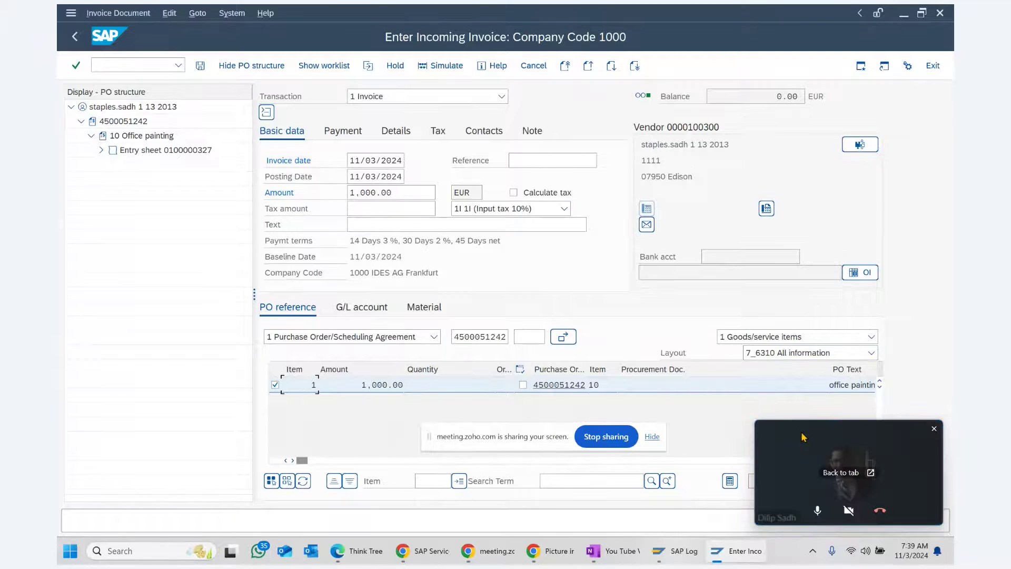
# Step: Set the tax code in the invoice's basic data to 0I (Input tax 0%)
pyautogui.click(564, 209)
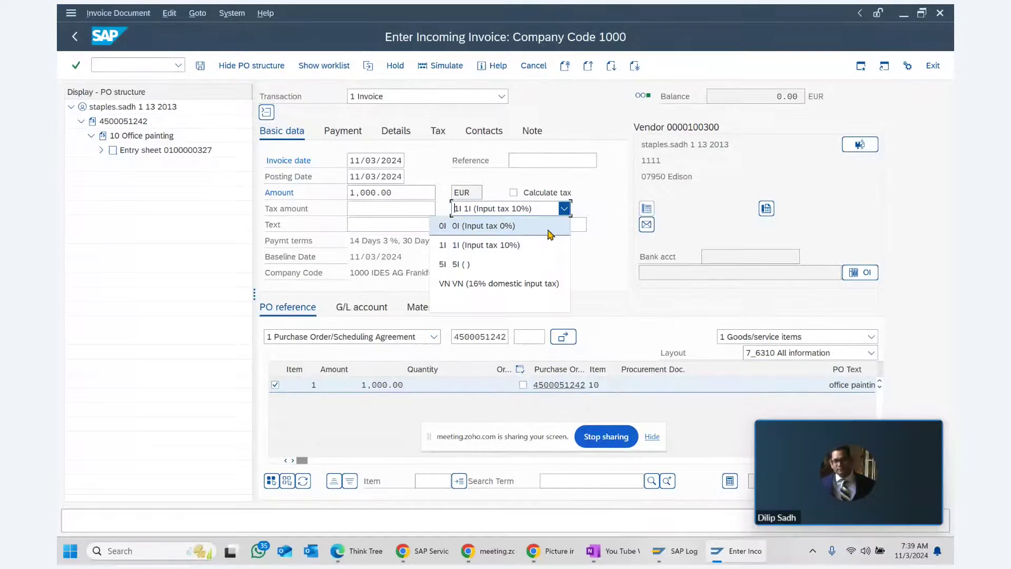
pyautogui.click(487, 225)
pyautogui.moveTo(842, 432); pyautogui.dragTo(491, 447)
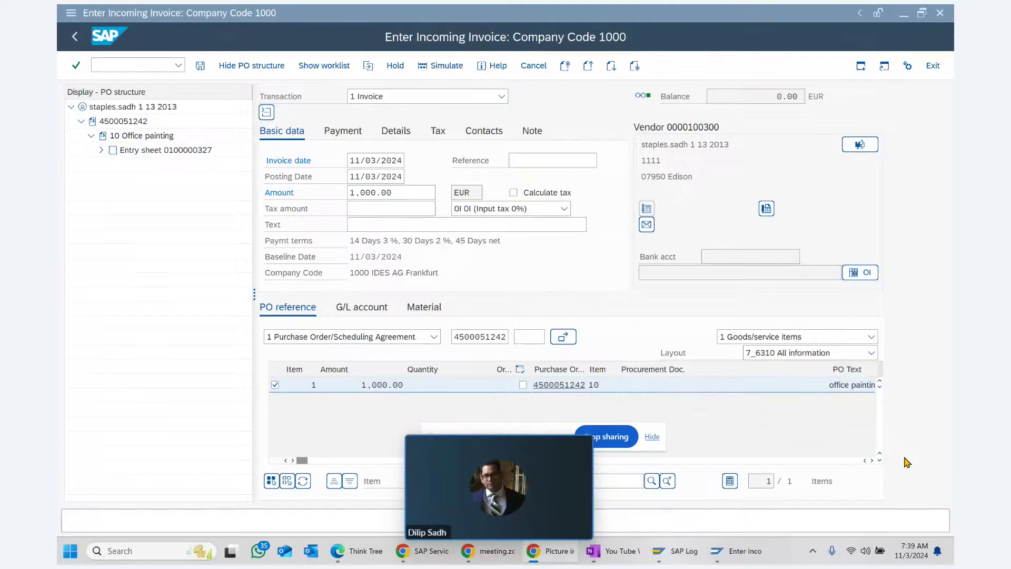
# Step: Set the office painting item's tax code to 0I (Input tax 0%) and post the invoice
pyautogui.click(871, 460)
pyautogui.click(871, 460)
pyautogui.click(871, 460)
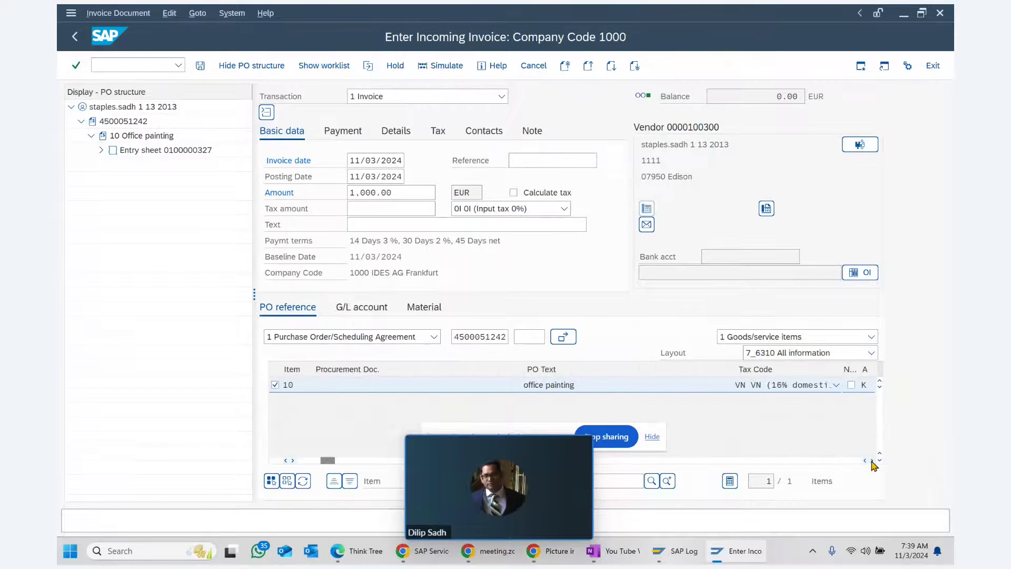
pyautogui.click(871, 461)
pyautogui.click(595, 385)
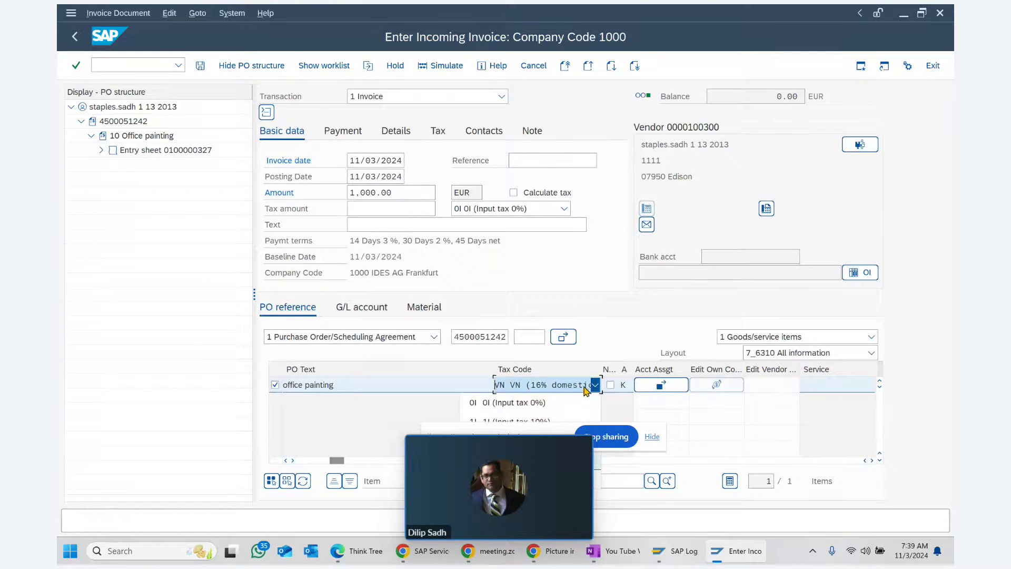
pyautogui.click(542, 405)
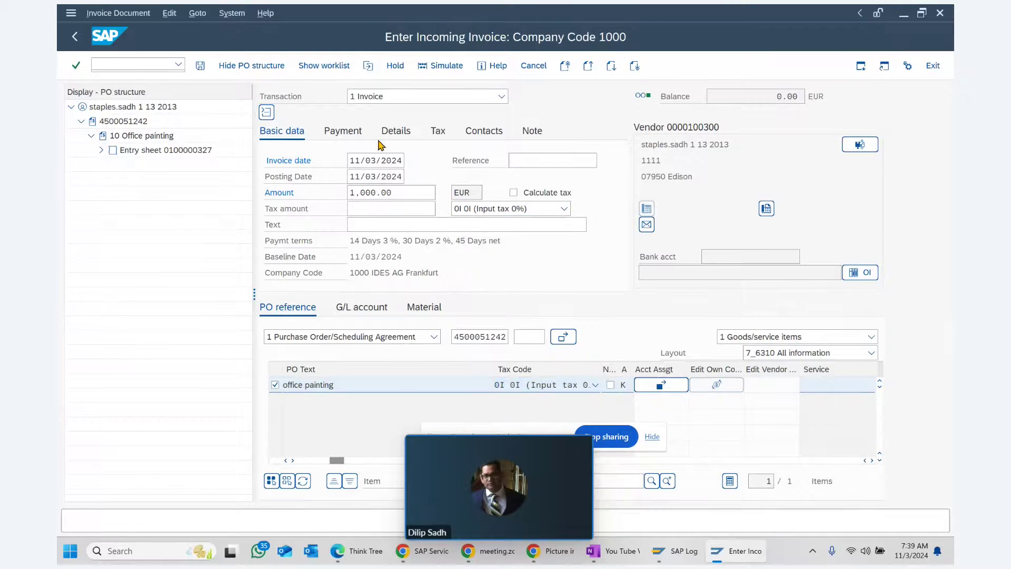
pyautogui.press('Return')
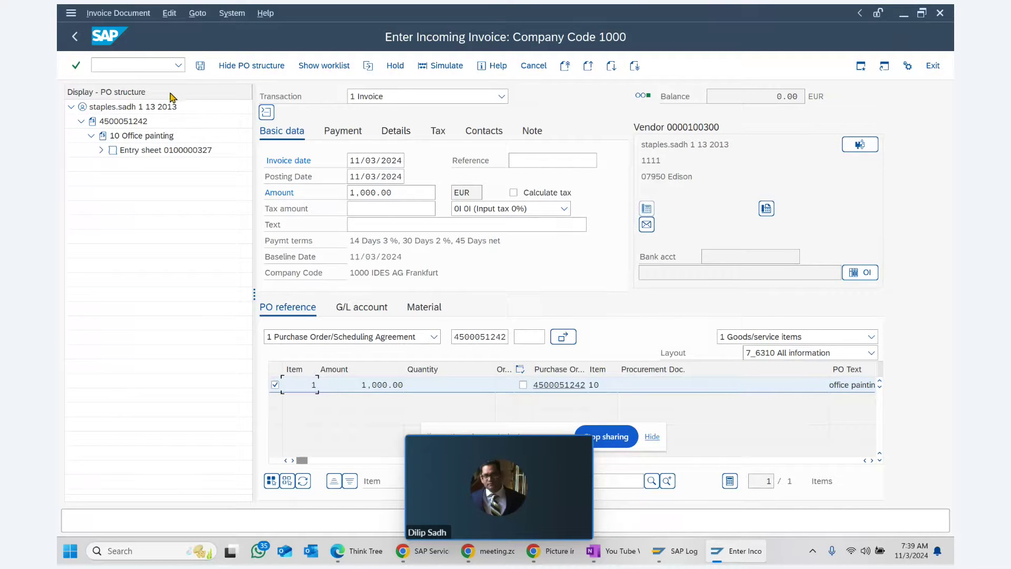
pyautogui.click(201, 66)
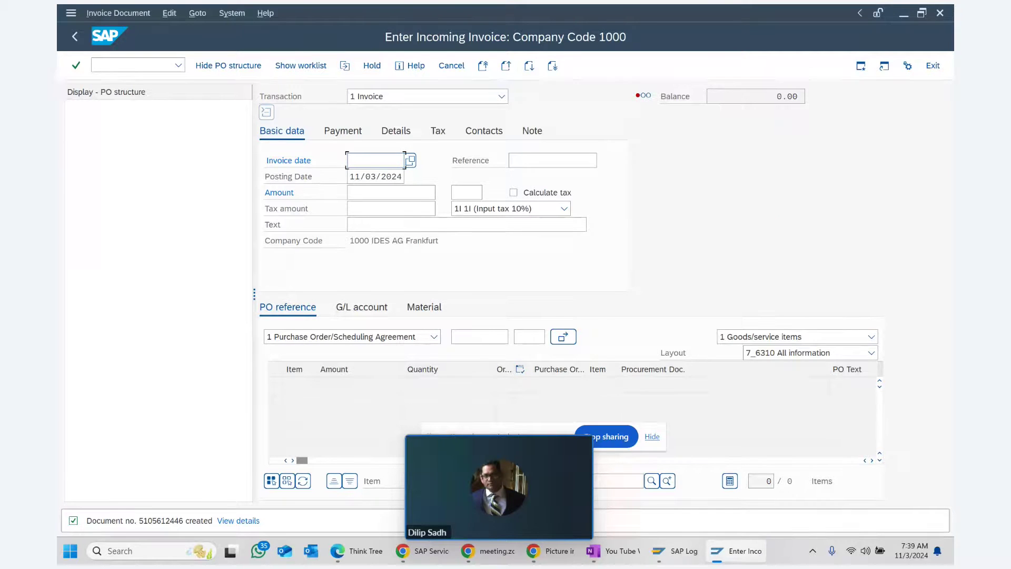
# Step: Check the service cycle outline in OneNote for the next stage, return to SAP and leave incoming invoice entry
pyautogui.click(611, 551)
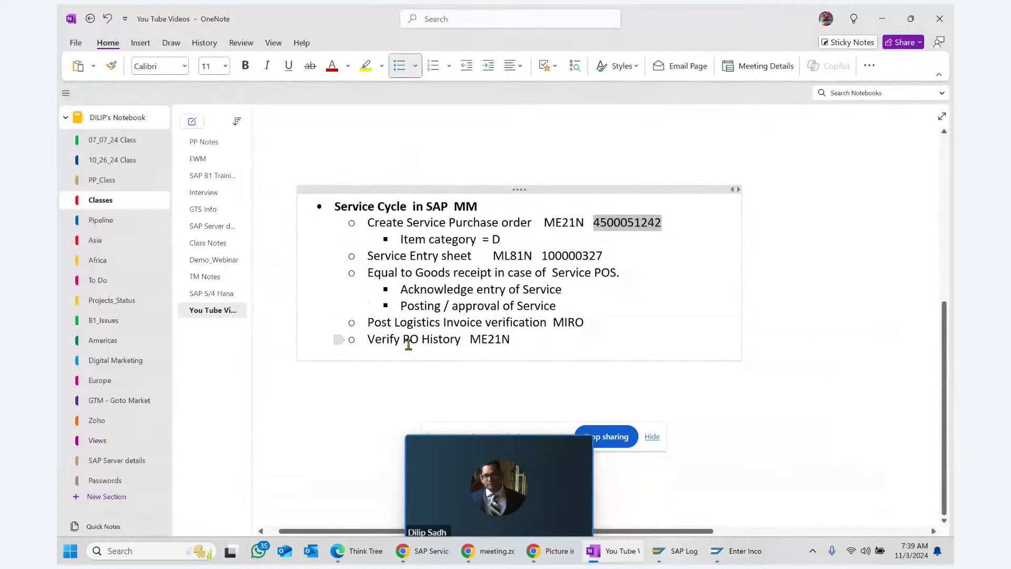
pyautogui.click(729, 551)
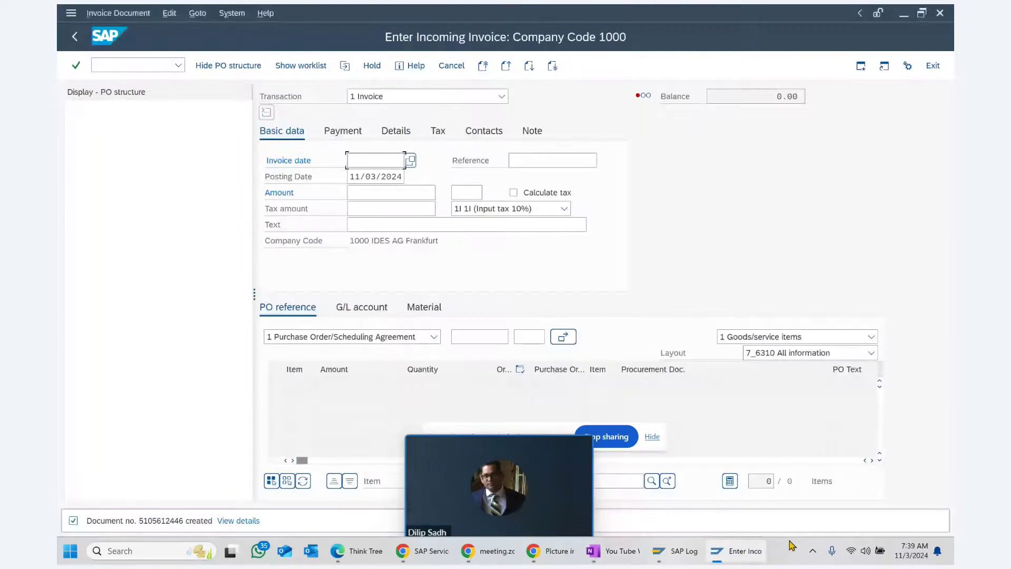
pyautogui.click(74, 35)
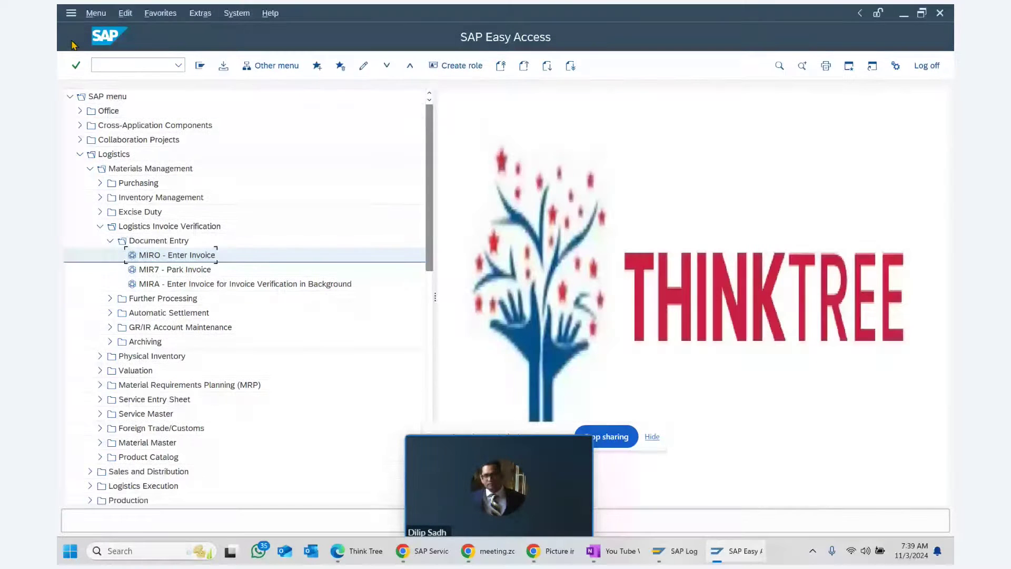
# Step: Open purchase order display (ME23N) under Purchasing and load the service purchase order that was just invoiced
pyautogui.click(100, 183)
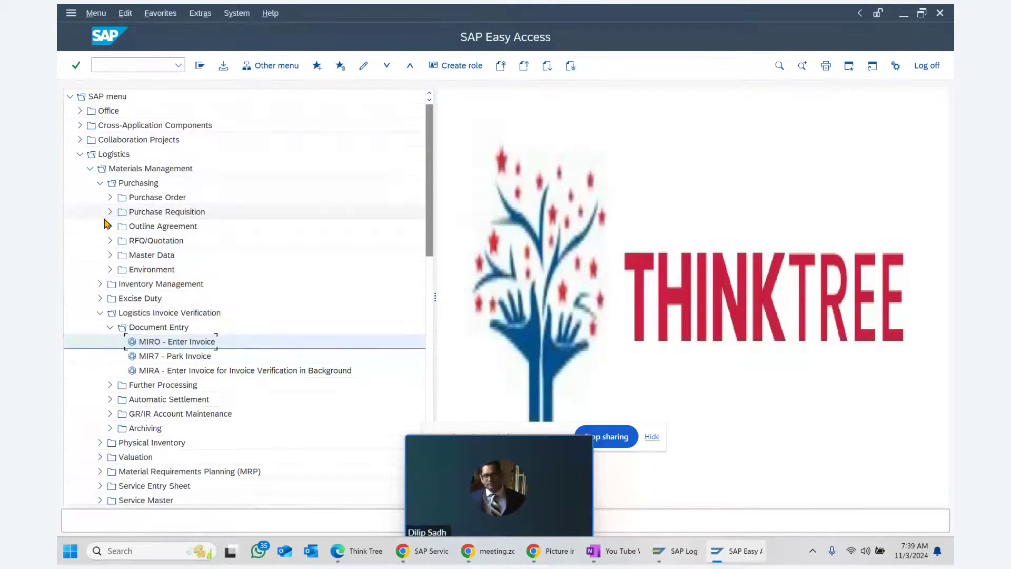
pyautogui.click(110, 198)
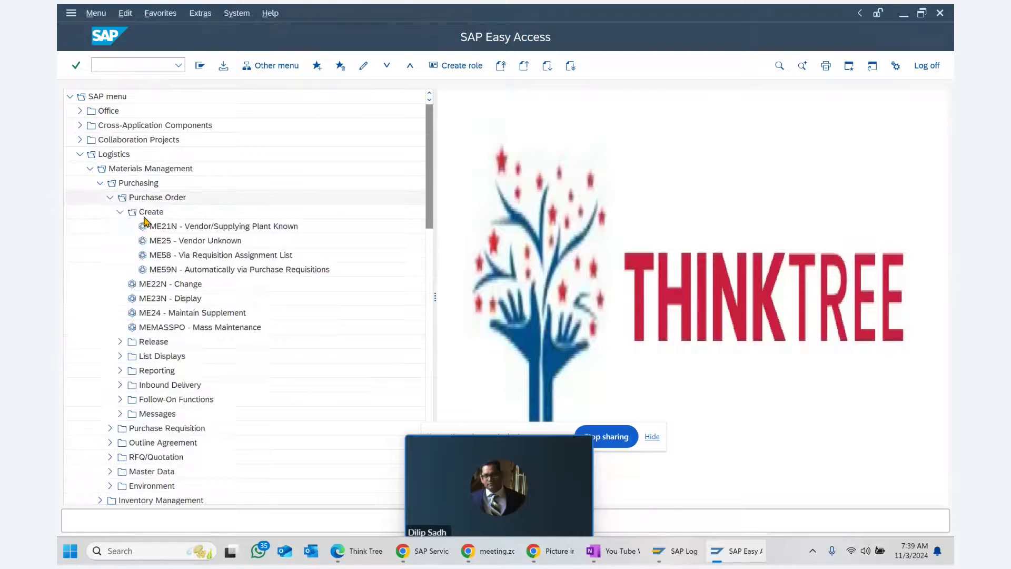
pyautogui.doubleClick(175, 298)
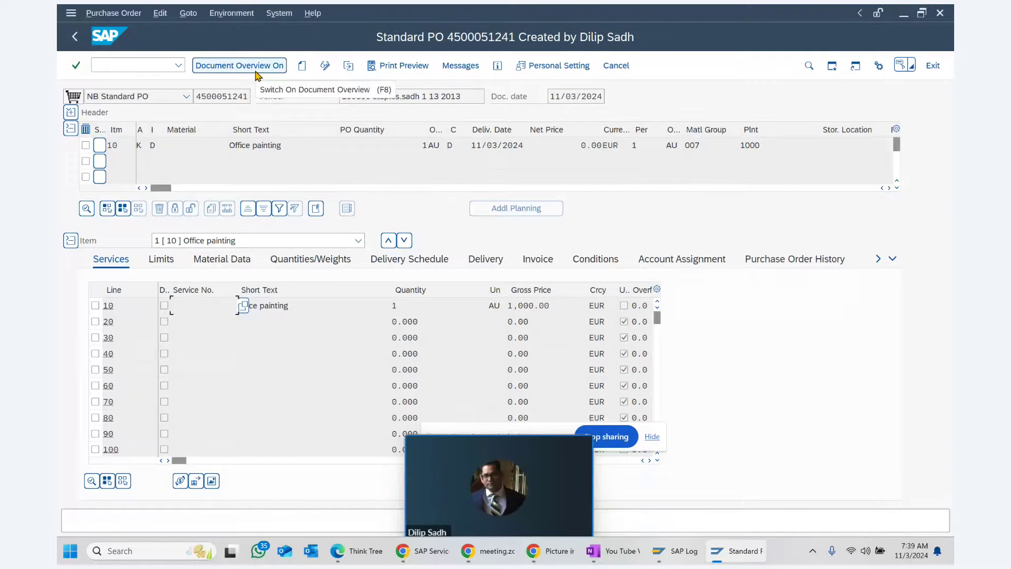
pyautogui.click(348, 66)
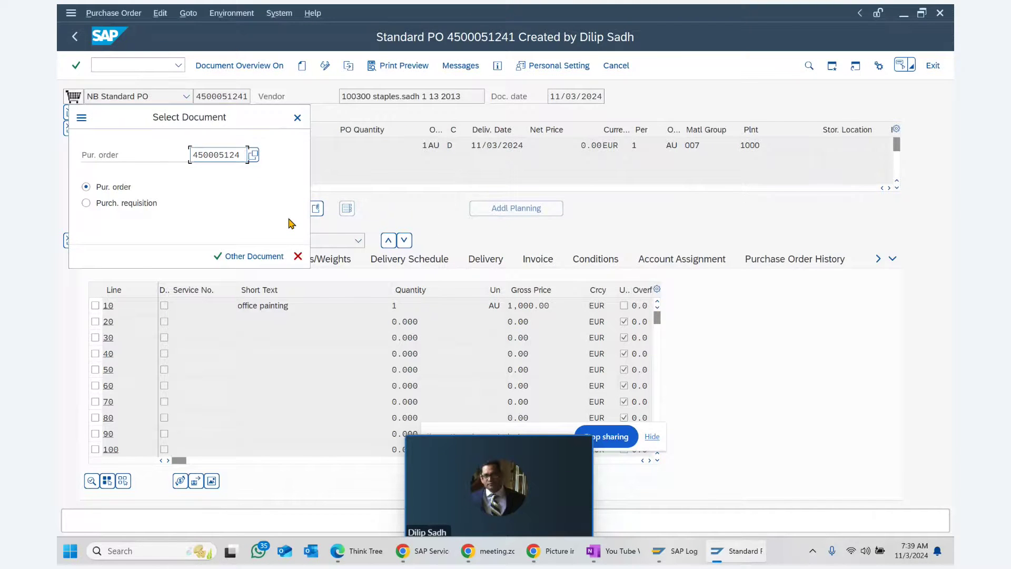
pyautogui.press('Return')
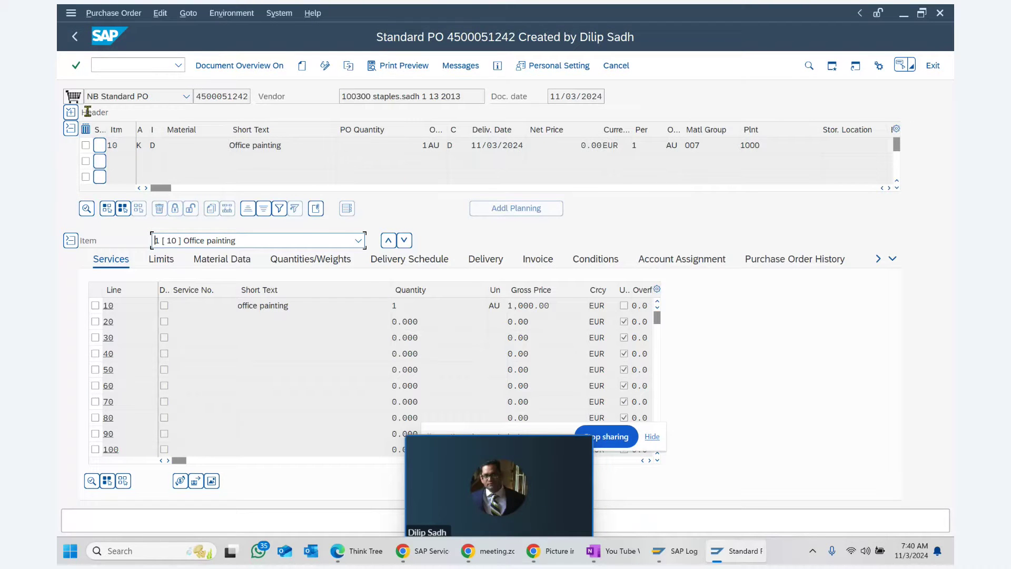
# Step: Examine the header status of the purchase order, including its invoiced amount
pyautogui.click(71, 113)
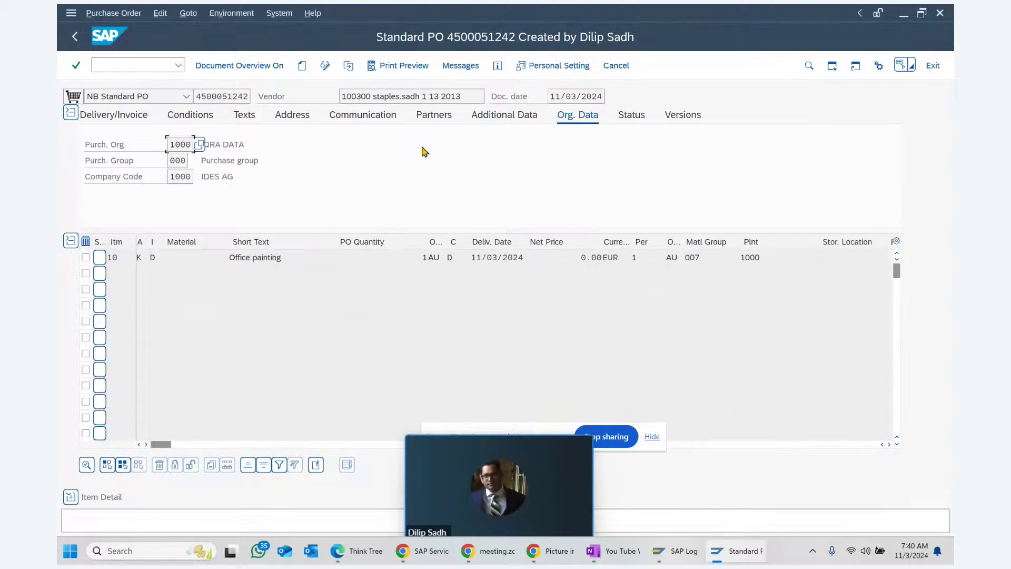
pyautogui.click(632, 117)
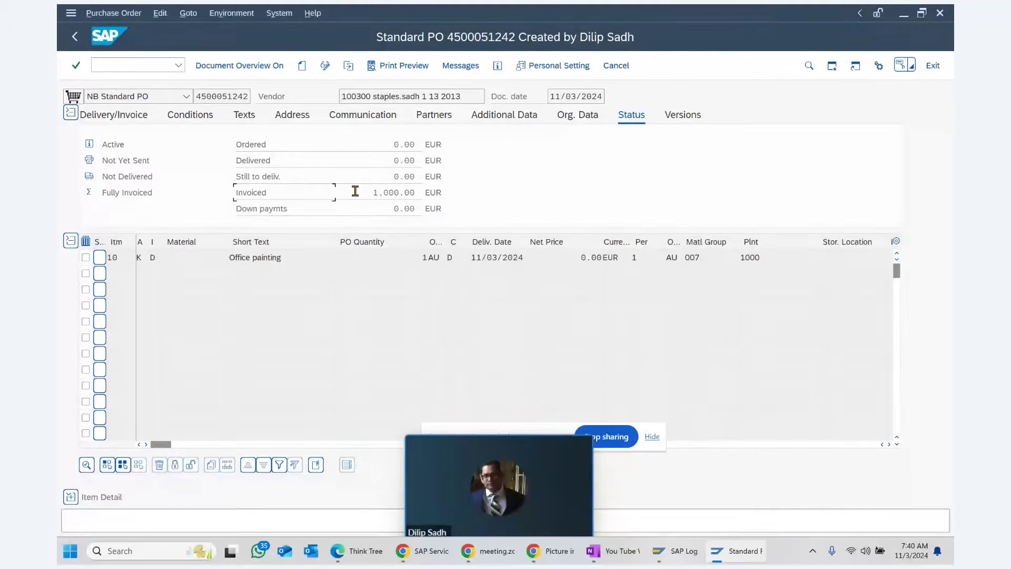
pyautogui.moveTo(356, 191); pyautogui.dragTo(434, 195)
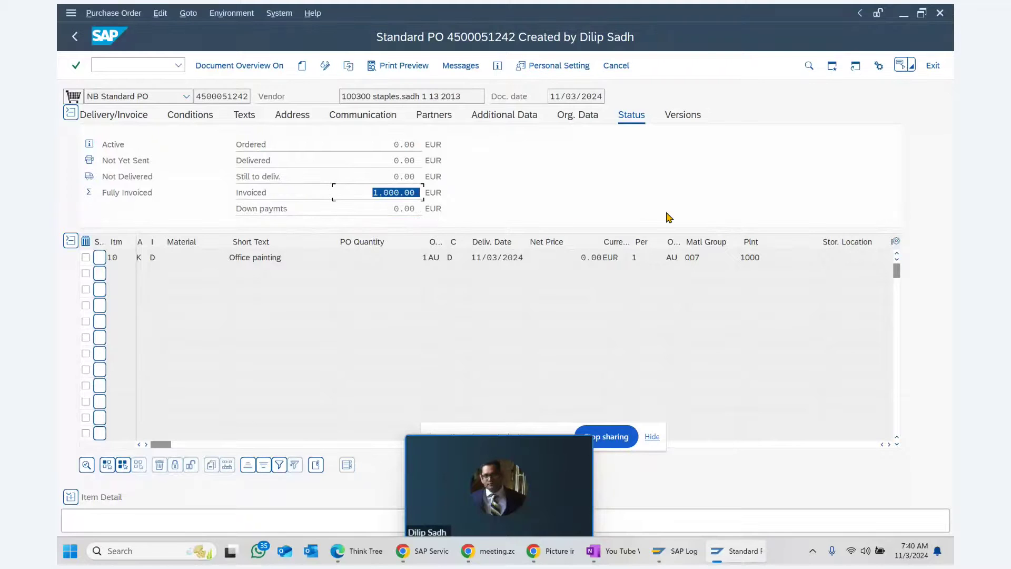
# Step: Examine the purchase order history of the office painting item for its goods receipt, invoice receipt and service entry
pyautogui.click(72, 496)
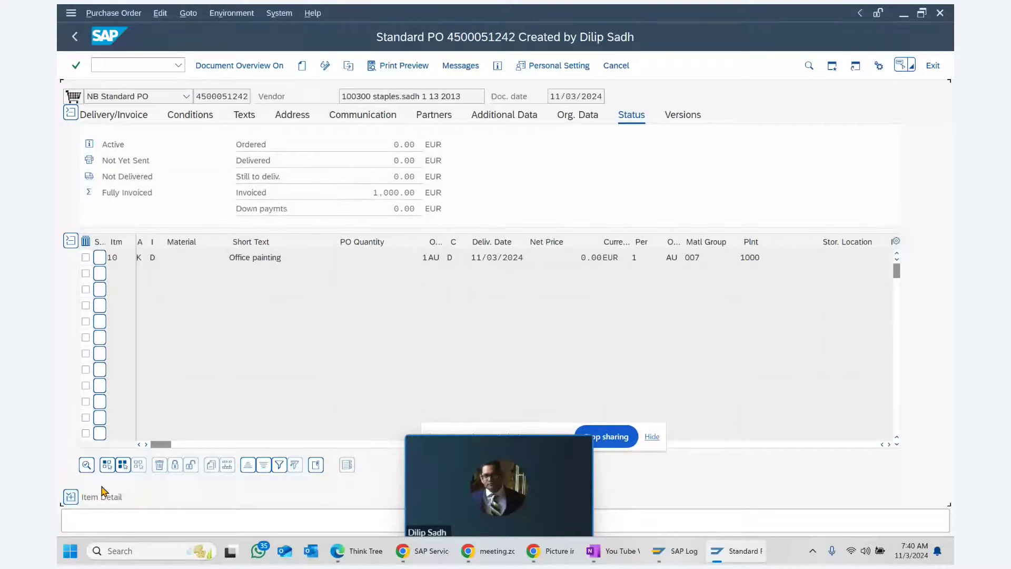
pyautogui.click(795, 261)
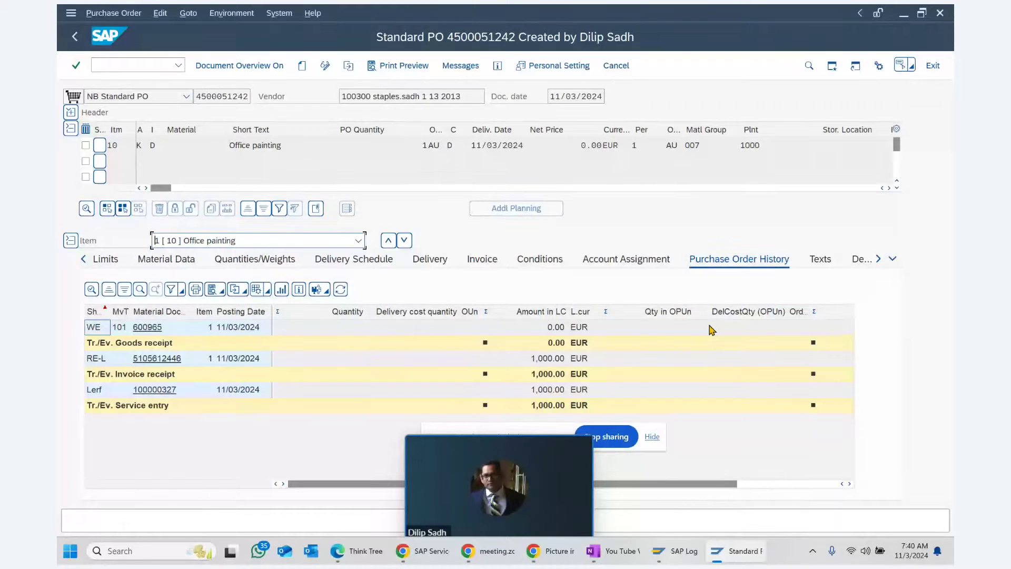
pyautogui.moveTo(486, 452)
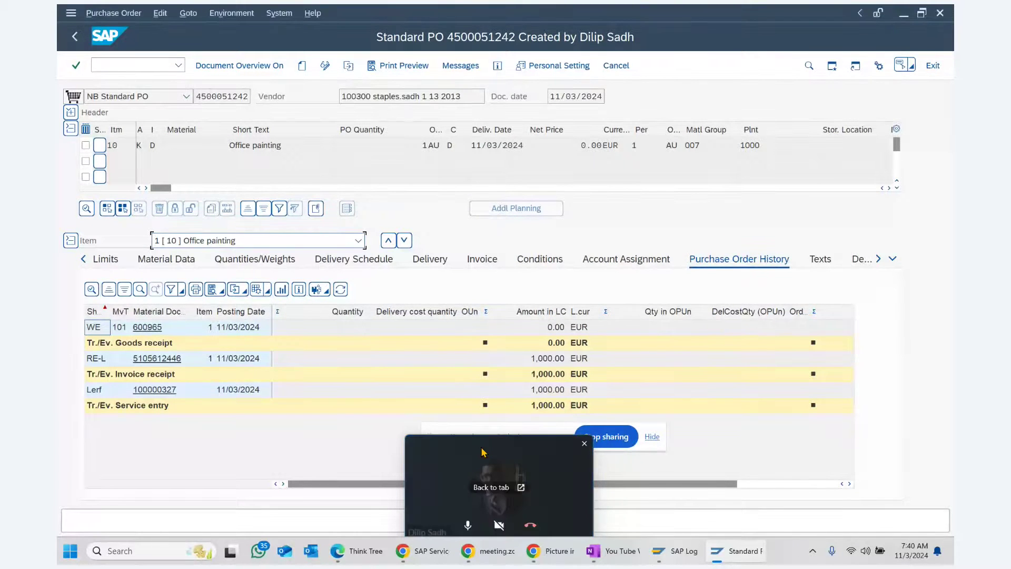
pyautogui.moveTo(485, 451); pyautogui.dragTo(704, 396)
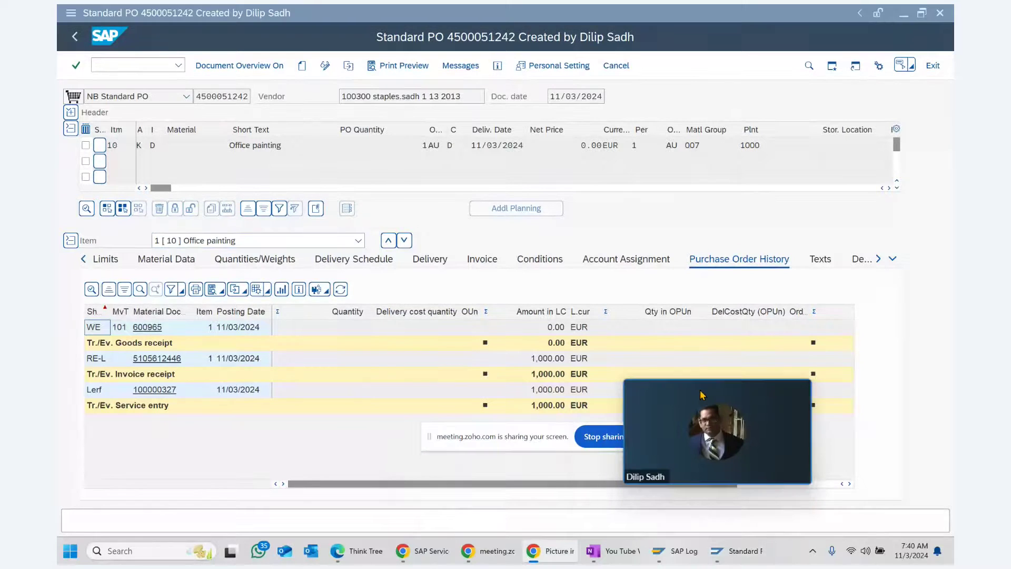
pyautogui.click(174, 449)
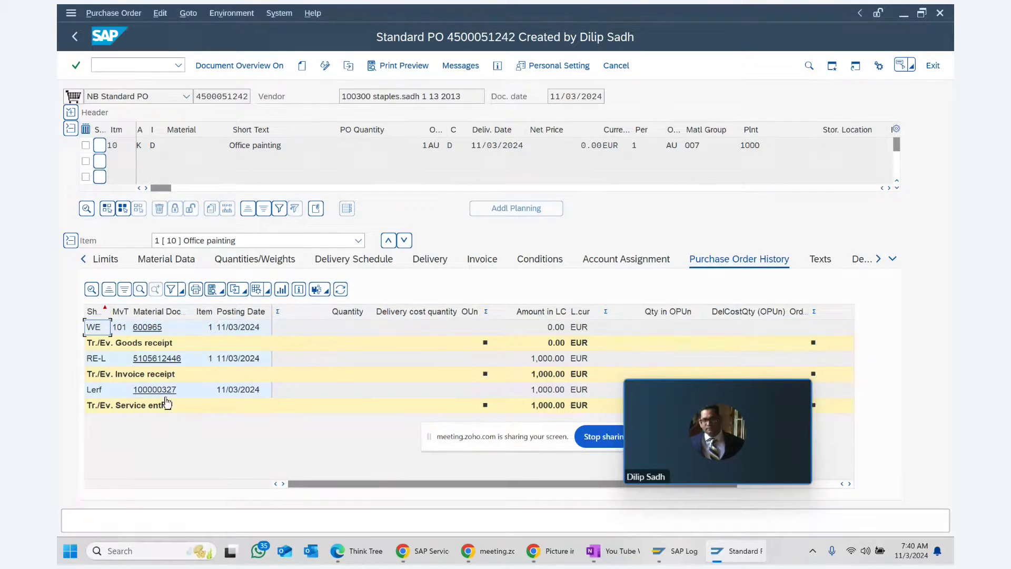
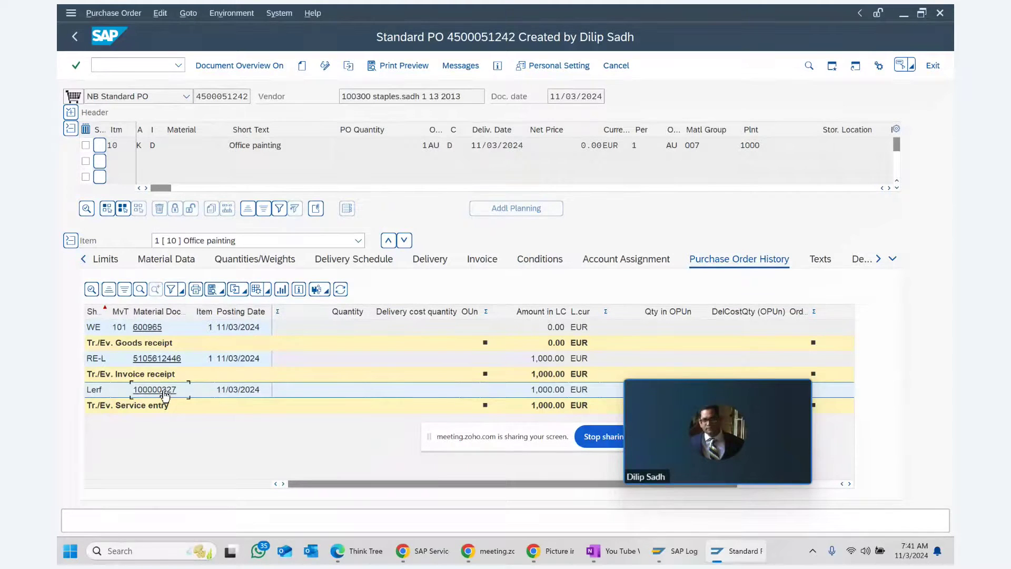
# Step: Open the goods receipt's material document from the history and examine its material, quantity, movement type and purchase order reference data
pyautogui.click(151, 328)
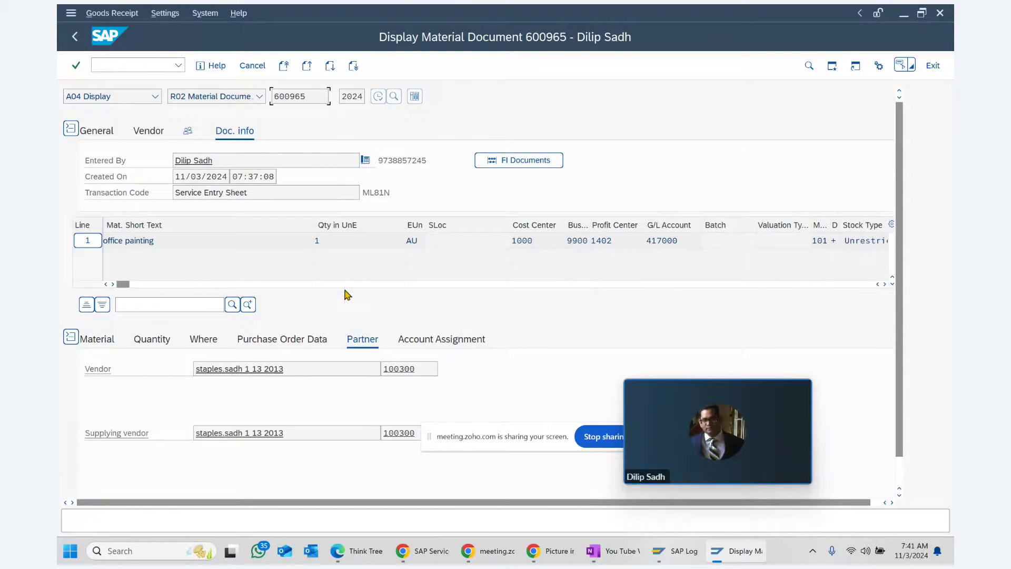
pyautogui.click(108, 340)
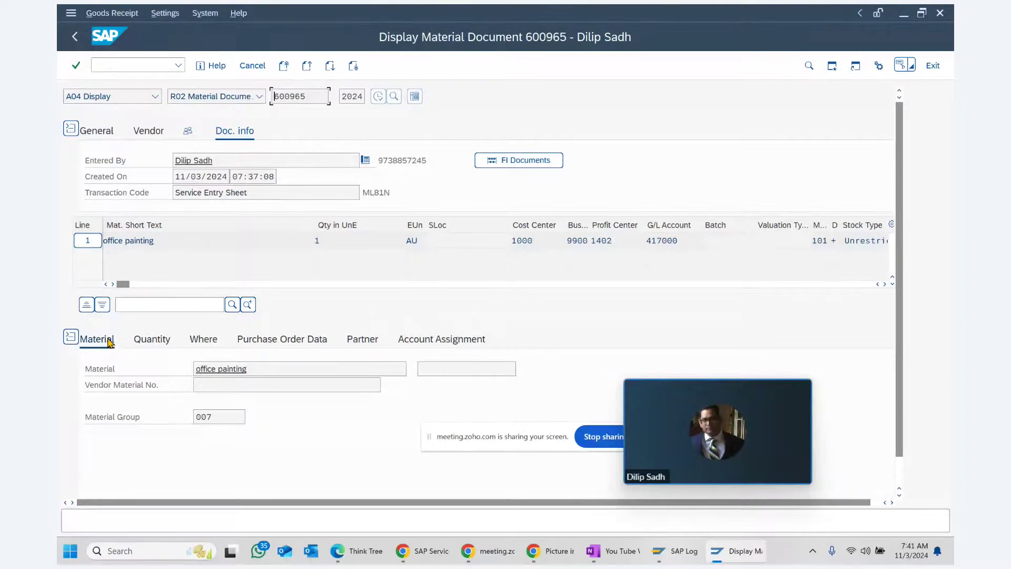
pyautogui.click(150, 340)
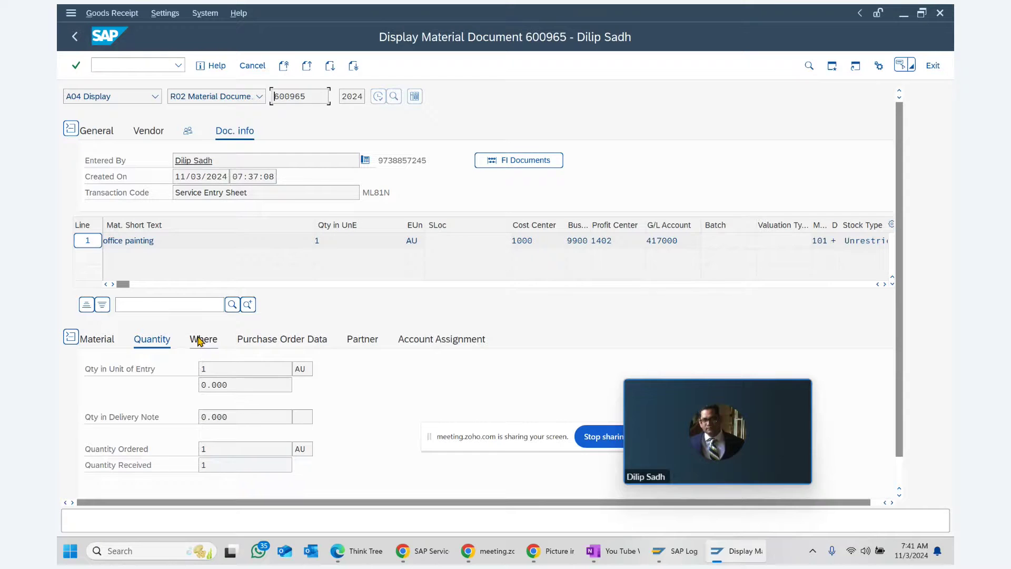
pyautogui.click(200, 342)
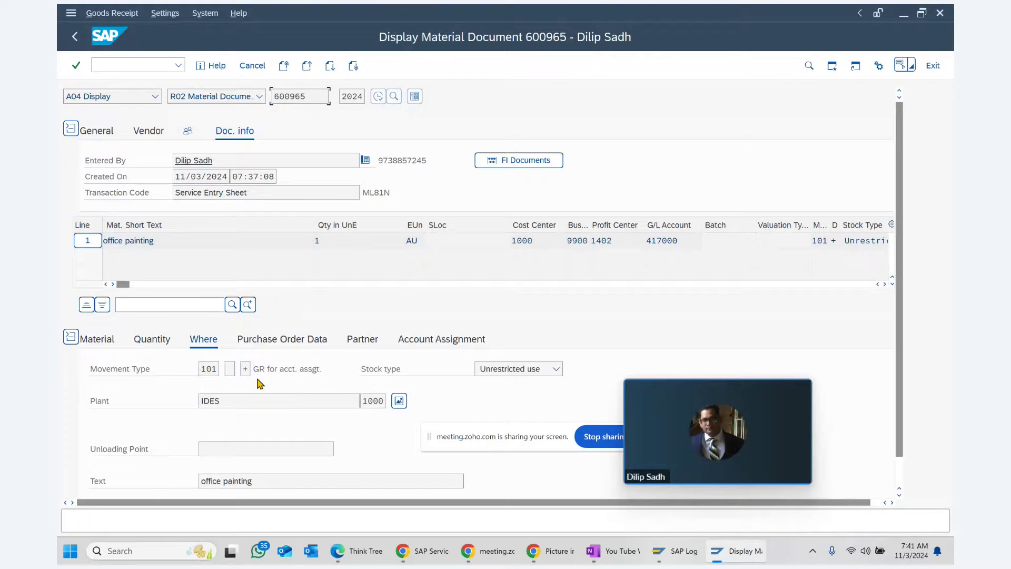
pyautogui.click(270, 348)
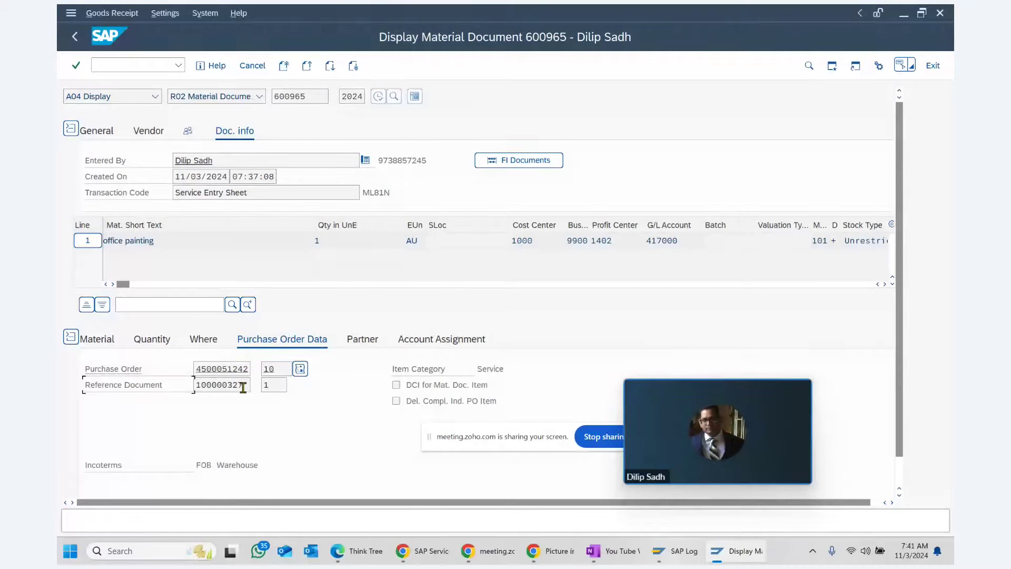
pyautogui.moveTo(246, 386); pyautogui.dragTo(146, 400)
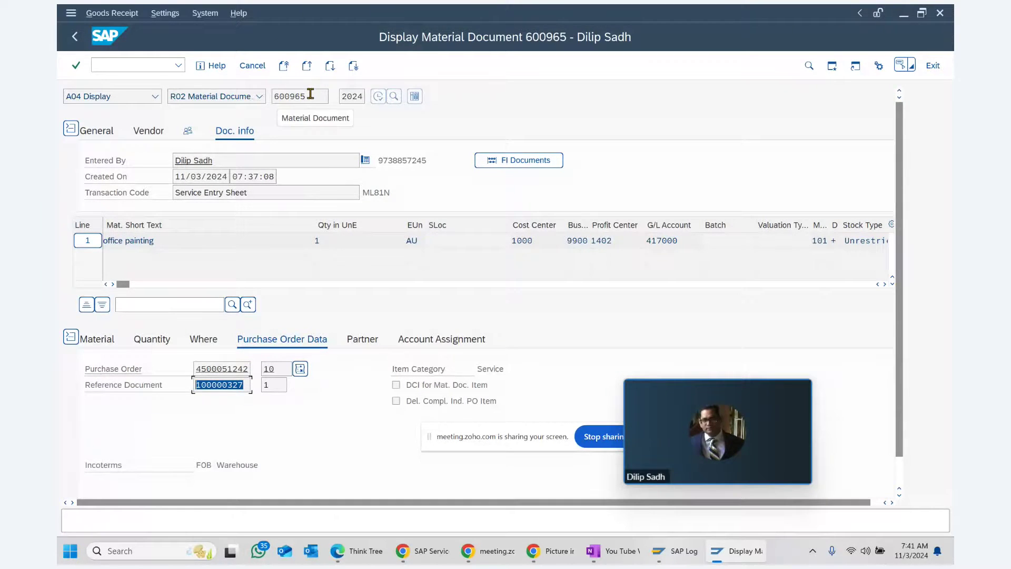
pyautogui.moveTo(310, 93); pyautogui.dragTo(220, 124)
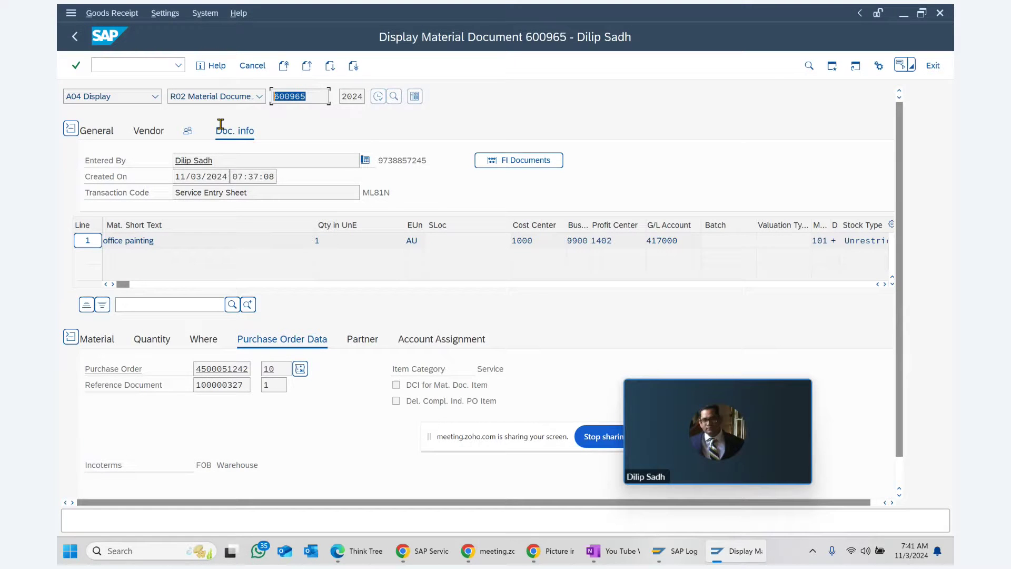
# Step: Switch to the OneNote service cycle notes and add the sub-bullet "Material document 600965" below "Posting / approval of Service"
pyautogui.click(603, 562)
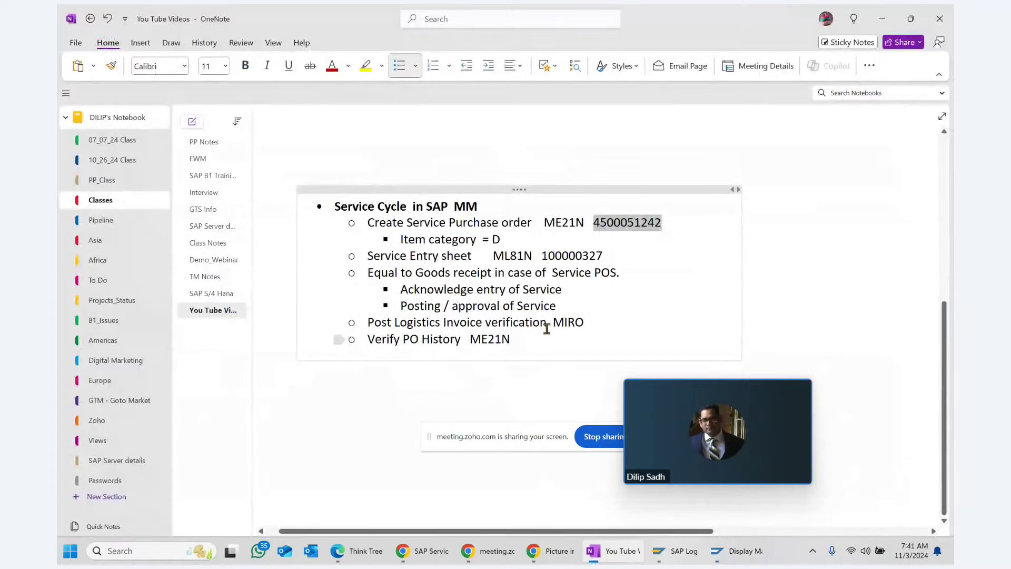
pyautogui.click(563, 307)
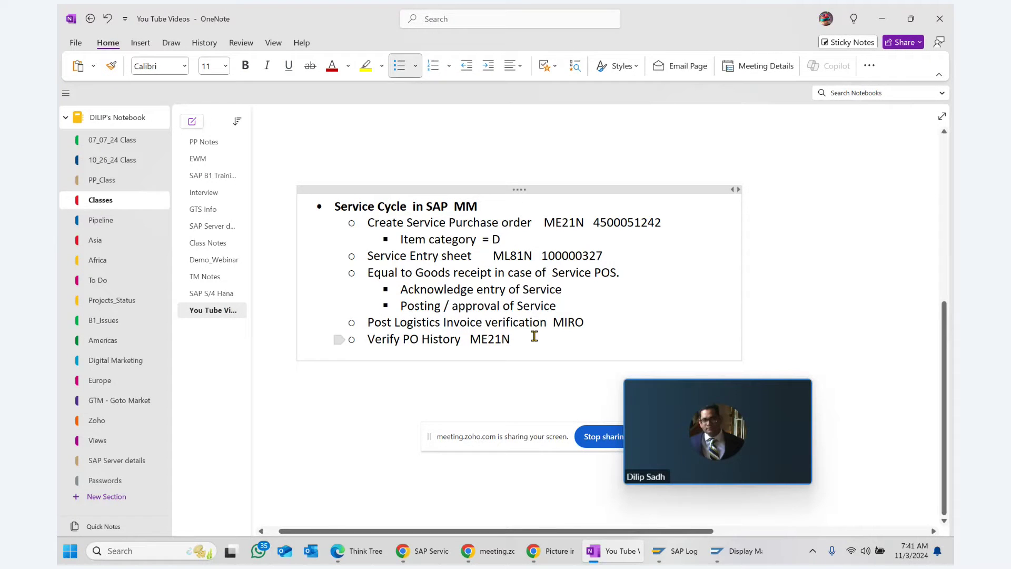
pyautogui.press('Return')
pyautogui.write('mater')
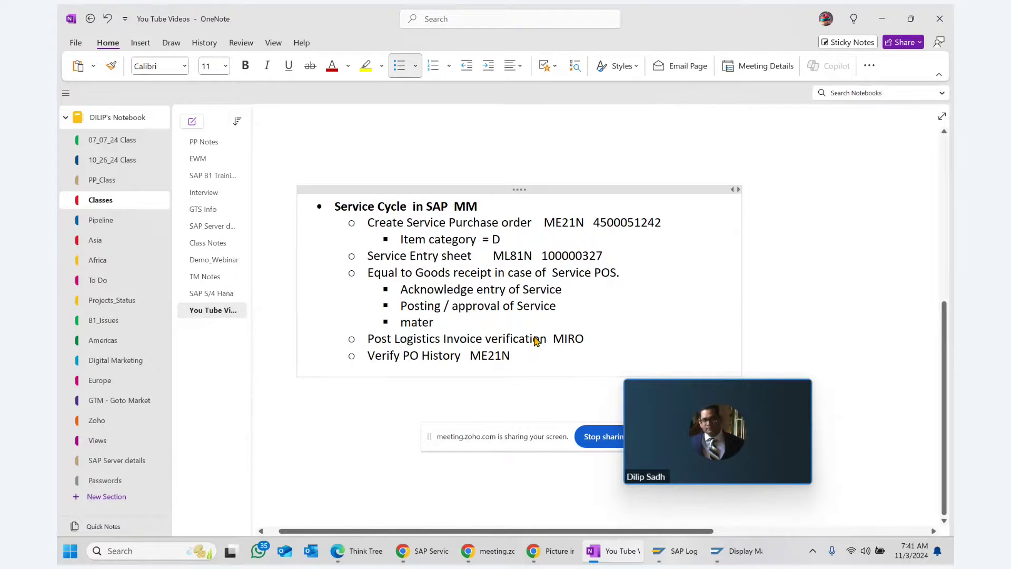
pyautogui.write('ial docume')
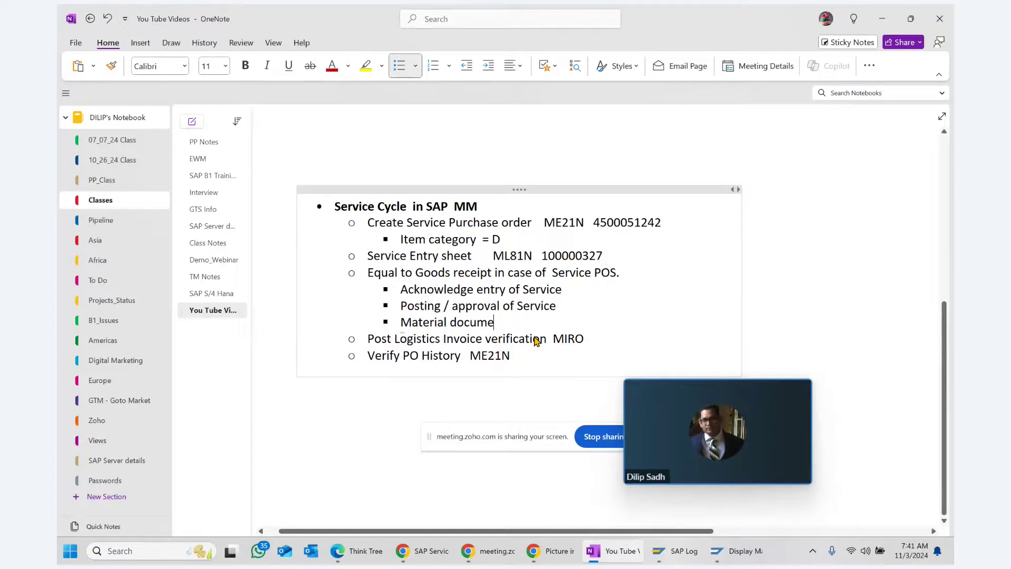
pyautogui.write('nt')
pyautogui.write('600965')
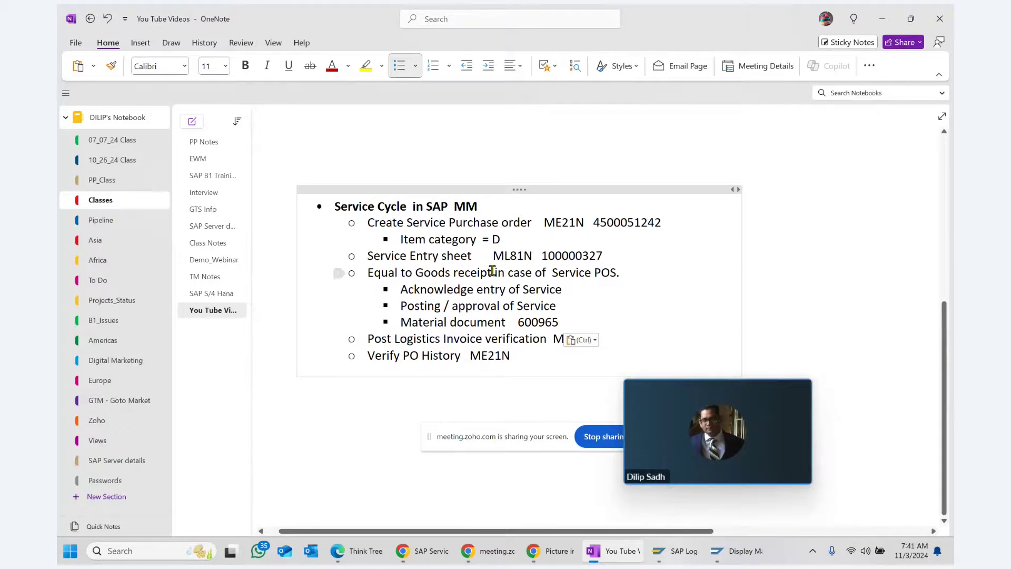
# Step: Return to the SAP material document and examine the item's reference document, item category, vendor partner and account assignment data
pyautogui.click(730, 557)
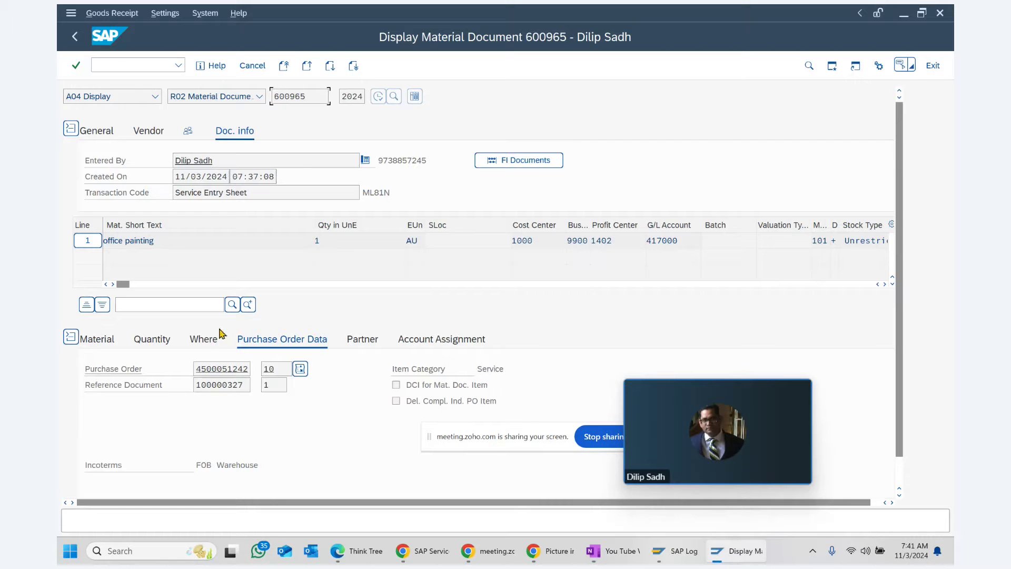
pyautogui.moveTo(247, 385); pyautogui.dragTo(148, 389)
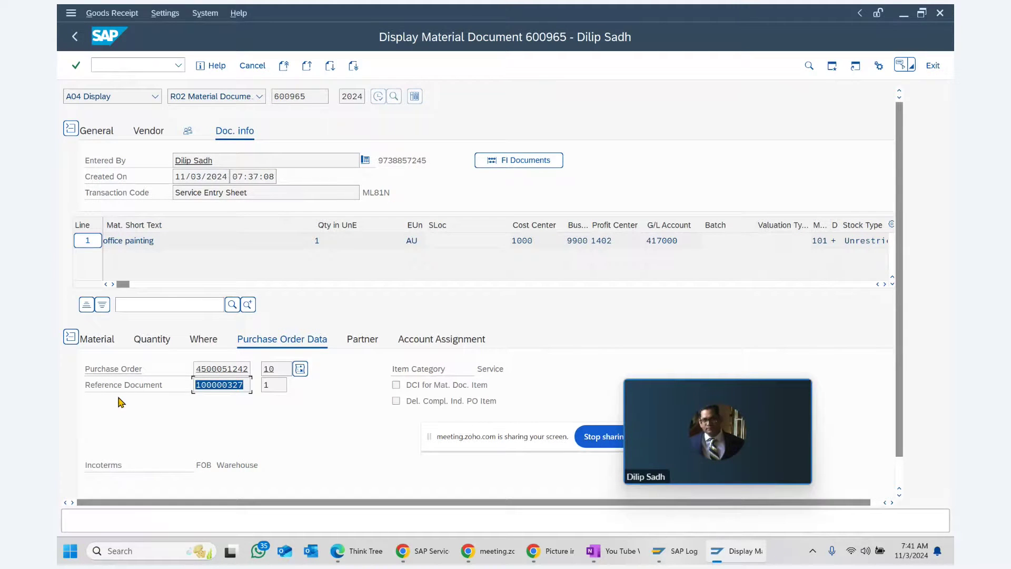
pyautogui.click(411, 373)
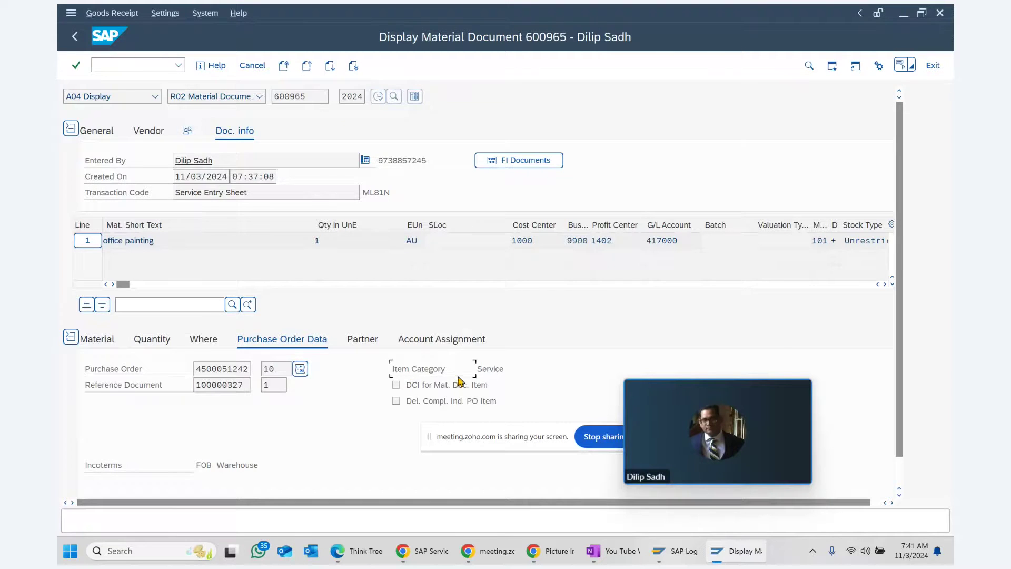
pyautogui.doubleClick(479, 370)
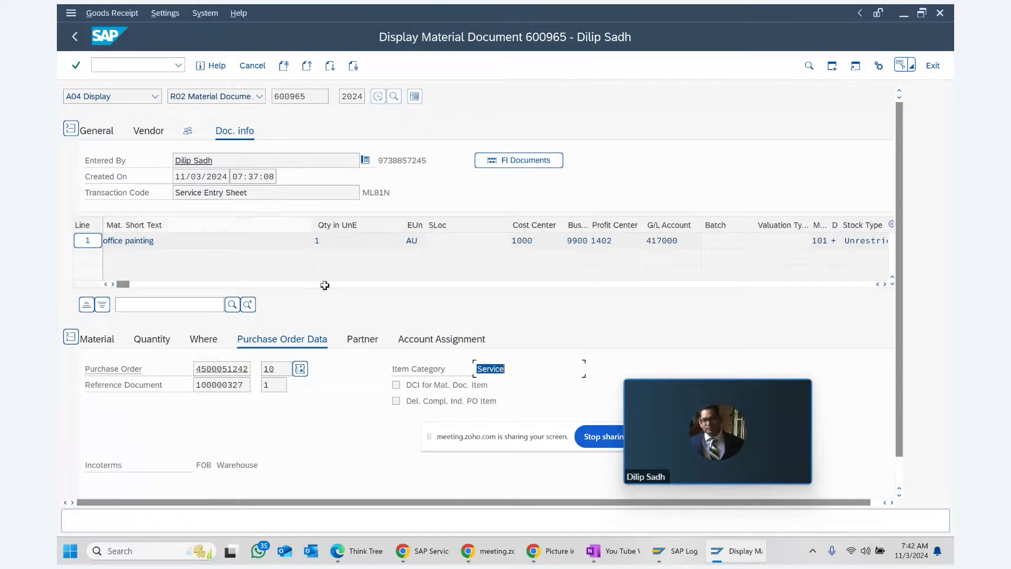
pyautogui.click(366, 341)
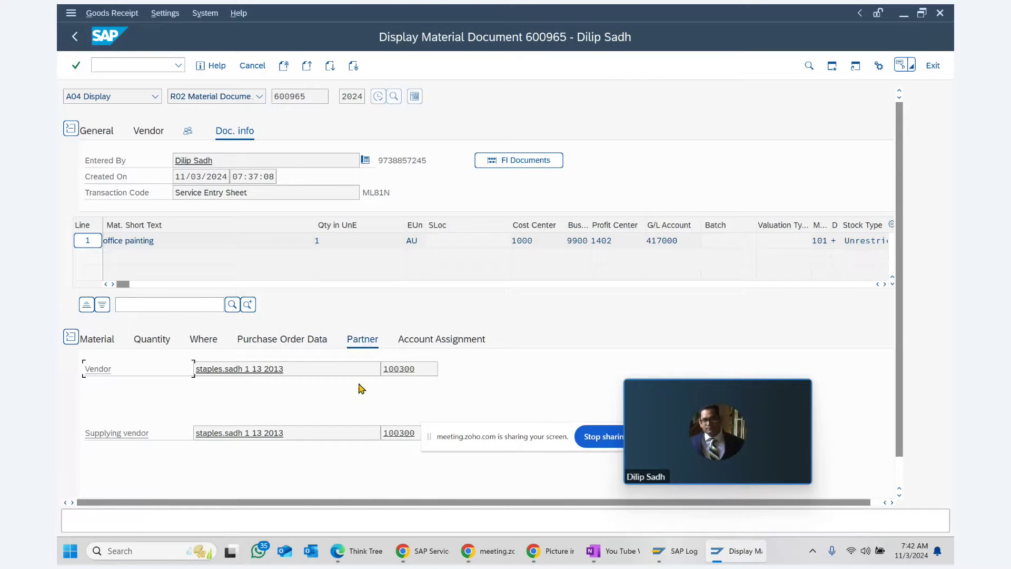
pyautogui.moveTo(415, 369); pyautogui.dragTo(314, 374)
pyautogui.click(463, 339)
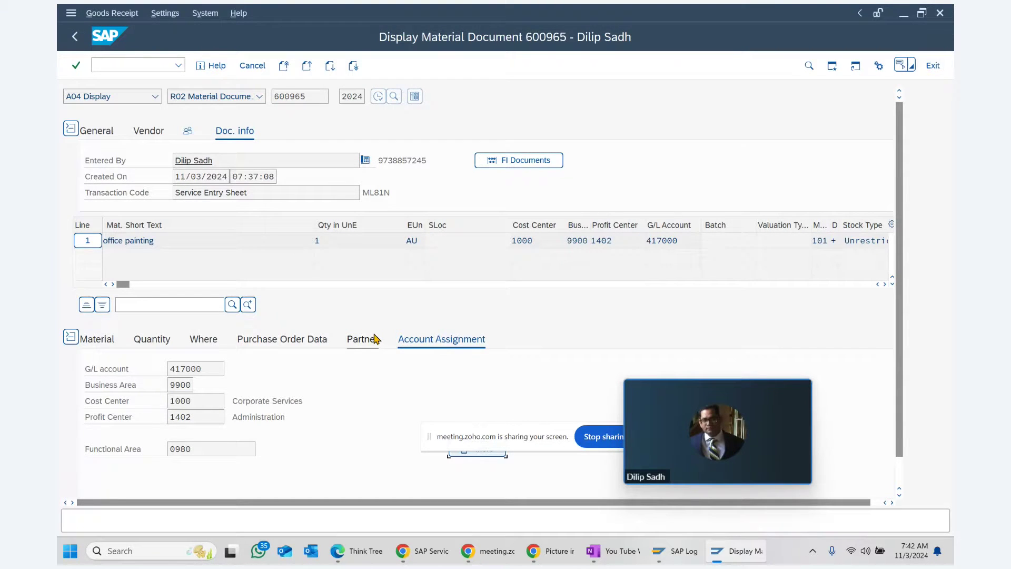
# Step: Examine the list of FI documents linked to the material document and close it
pyautogui.click(511, 165)
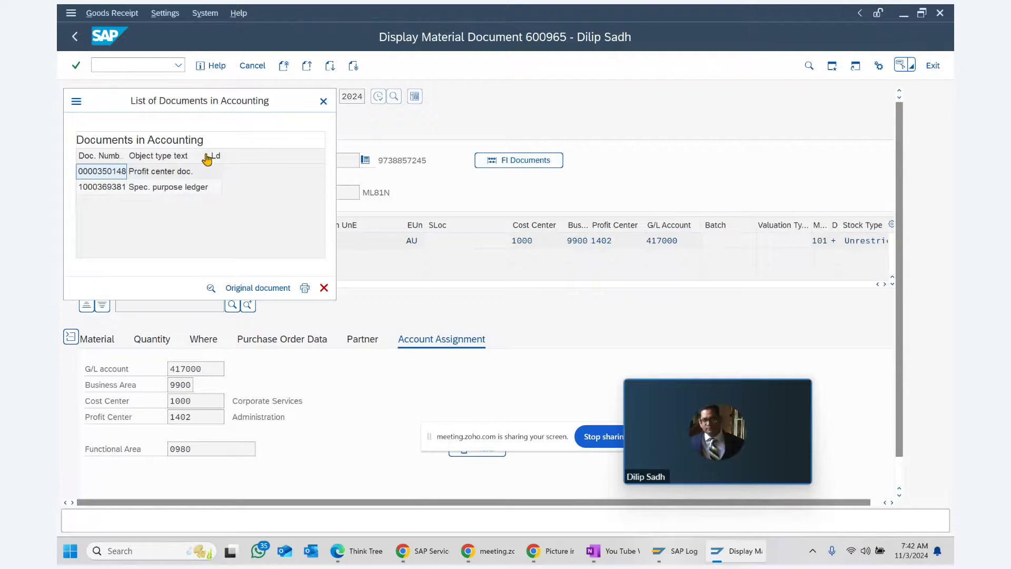
pyautogui.moveTo(220, 114); pyautogui.dragTo(356, 183)
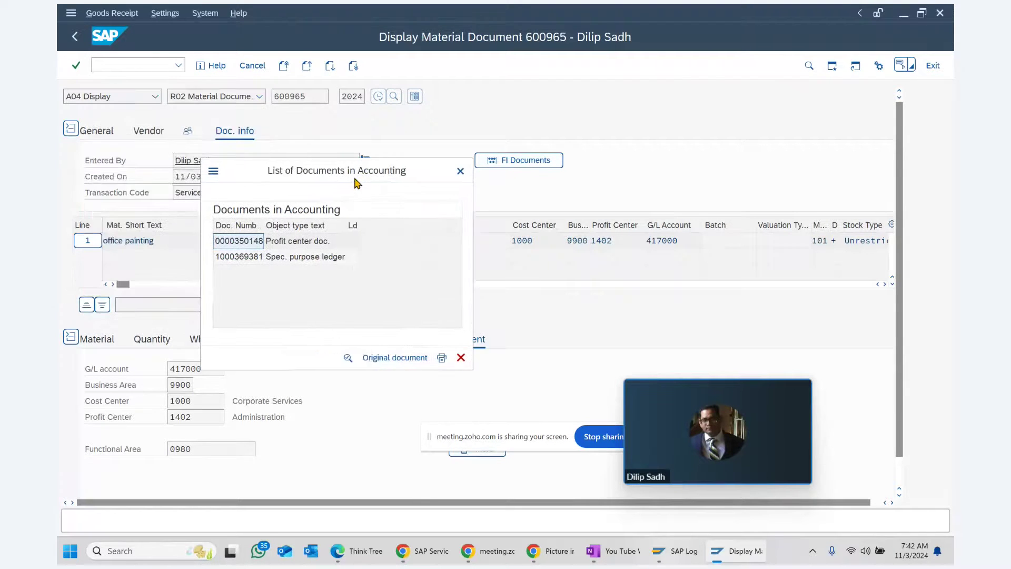
pyautogui.click(460, 171)
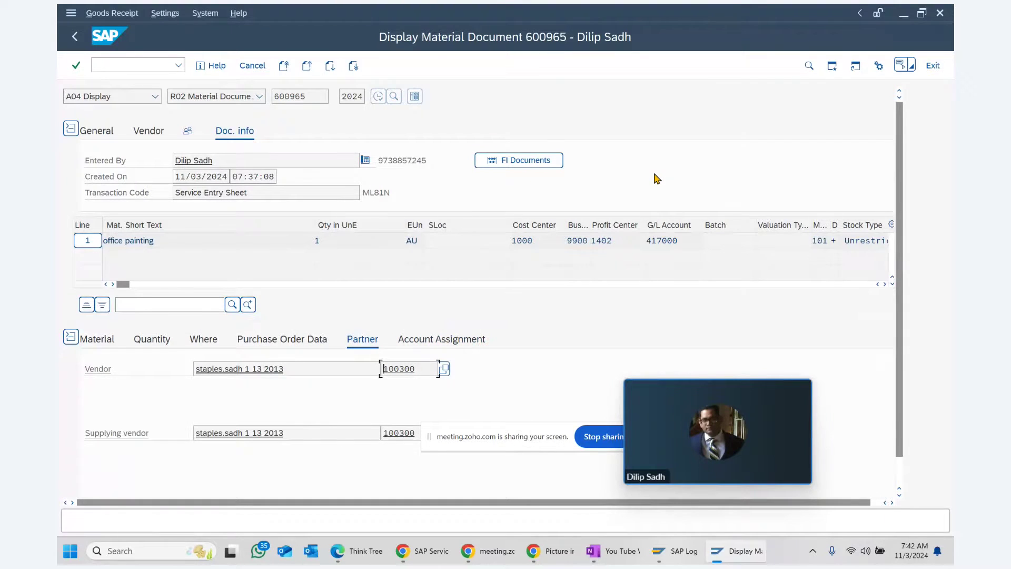
# Step: Switch to the OneNote notes and add the sub-bullet "Accounting document" below the material document line
pyautogui.click(612, 551)
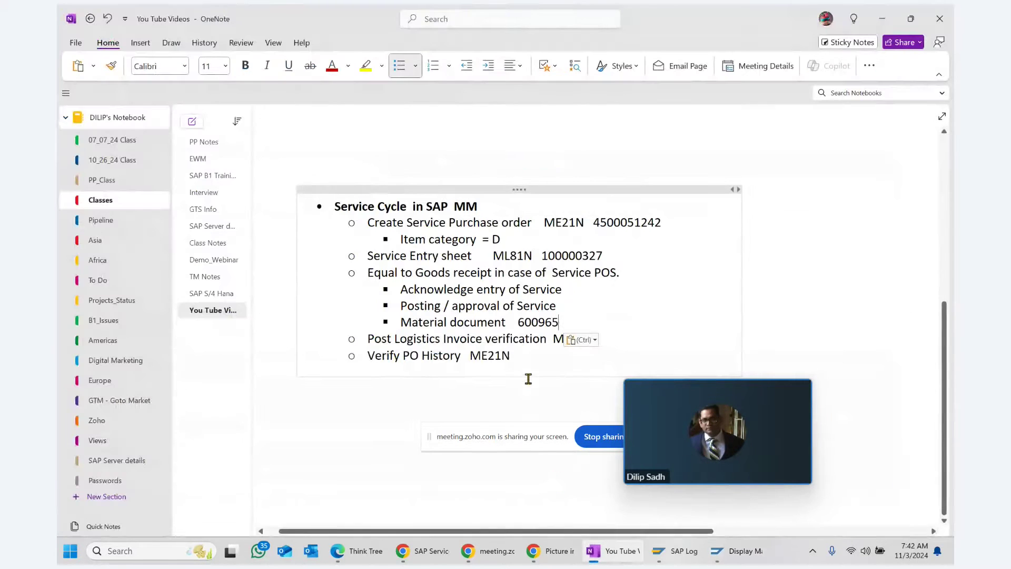
pyautogui.press('Return')
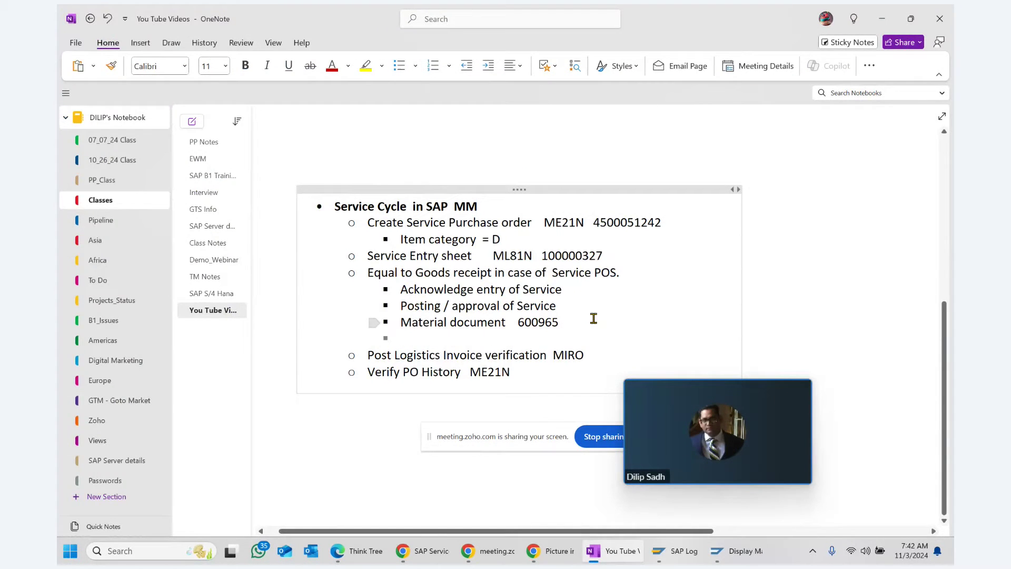
pyautogui.write('account')
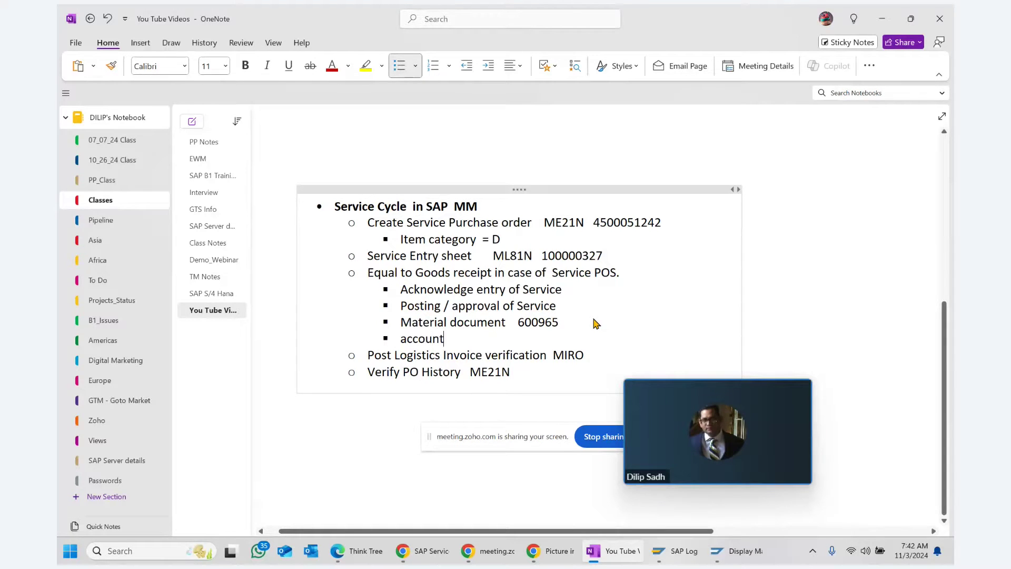
pyautogui.write('ing docume')
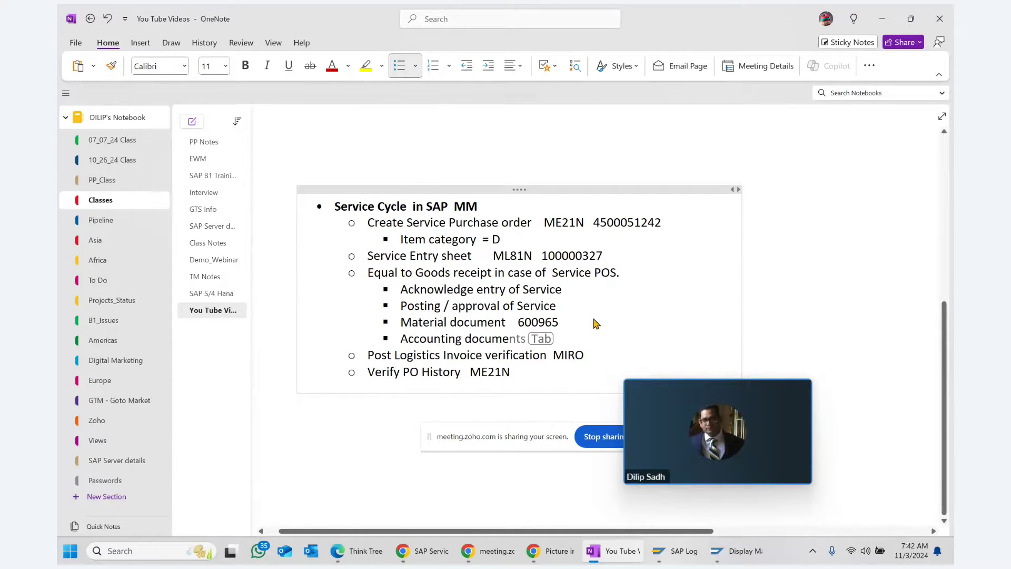
pyautogui.write('nt')
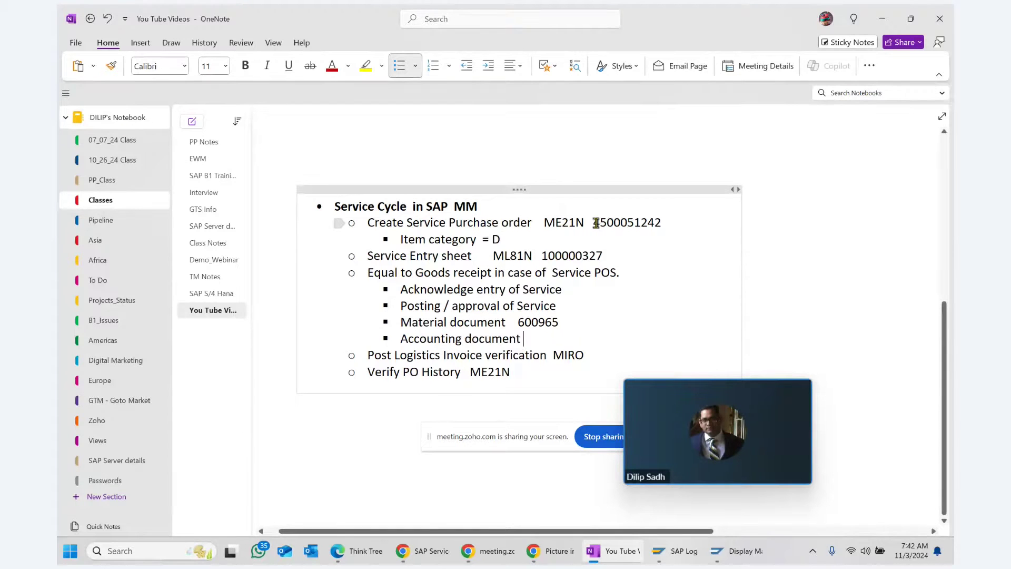
# Step: Format the purchase order, service entry sheet and material document numbers in the notes as bold red text
pyautogui.moveTo(593, 223); pyautogui.dragTo(665, 222)
pyautogui.click(674, 203)
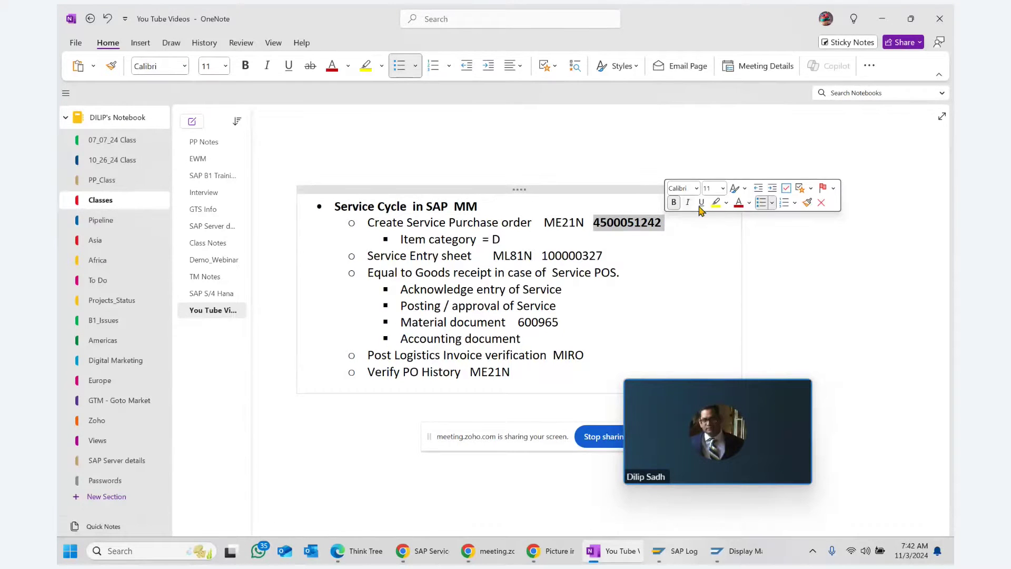
pyautogui.click(739, 204)
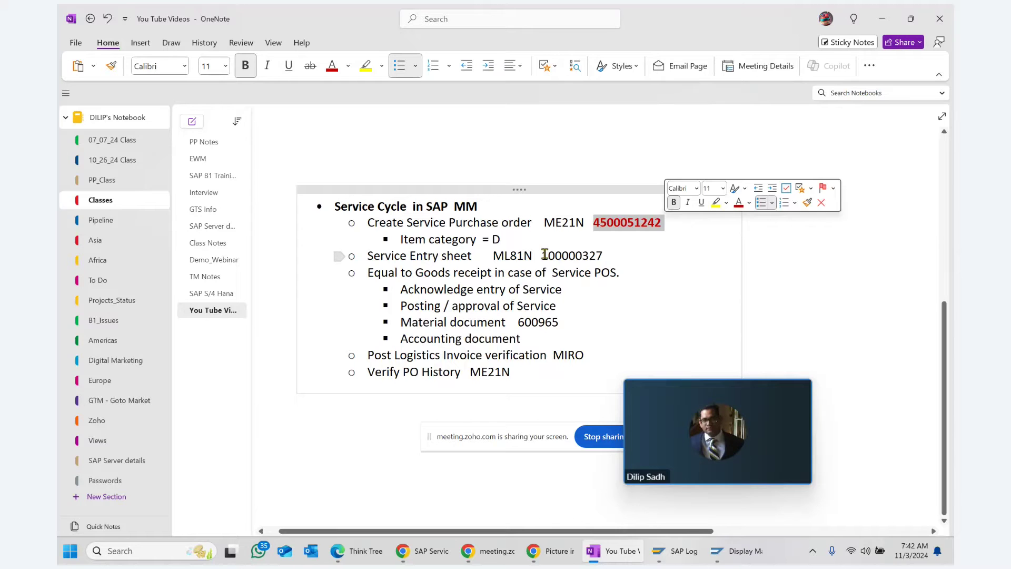
pyautogui.moveTo(544, 255); pyautogui.dragTo(606, 255)
pyautogui.click(679, 236)
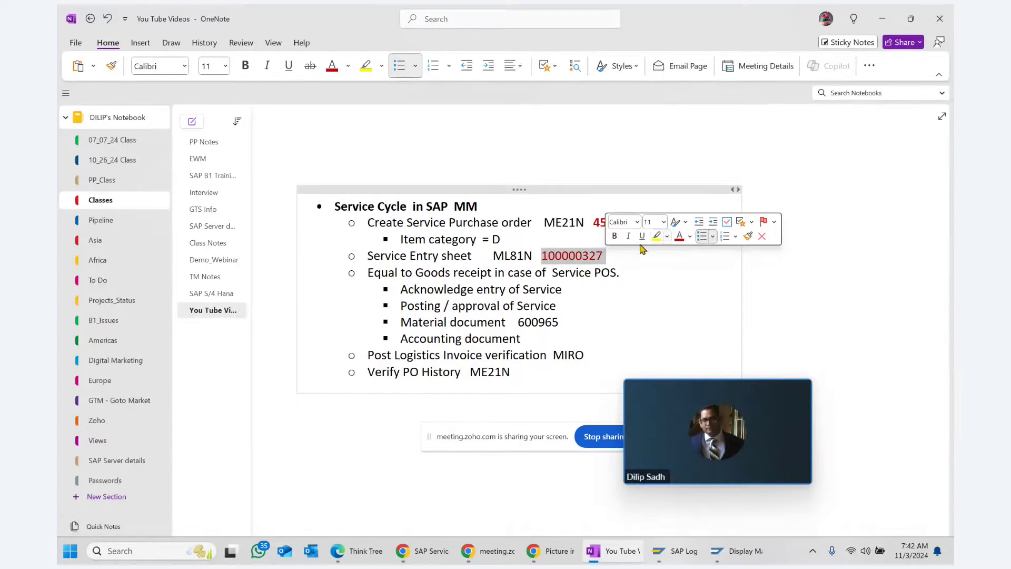
pyautogui.click(615, 235)
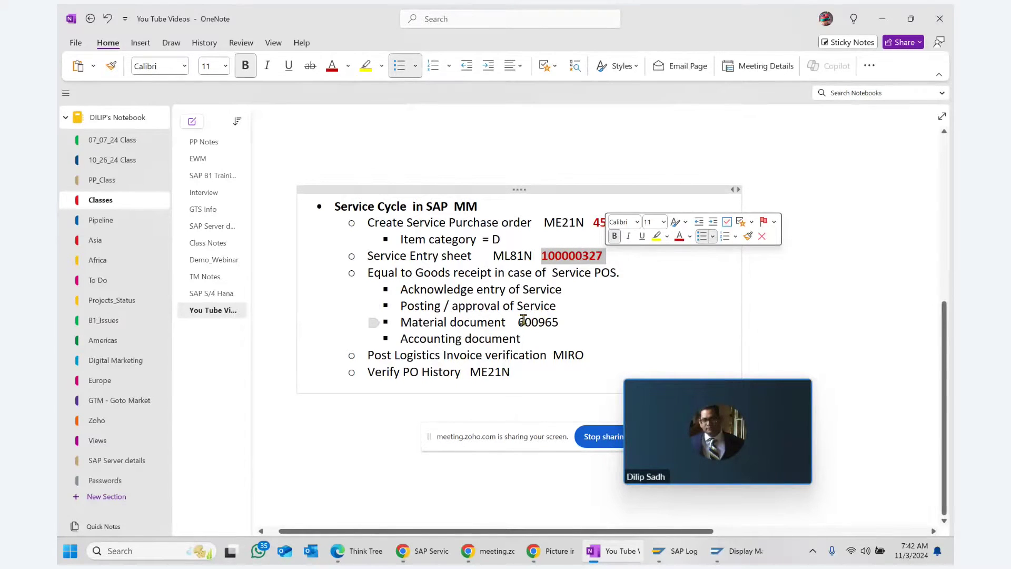
pyautogui.moveTo(523, 321); pyautogui.dragTo(560, 319)
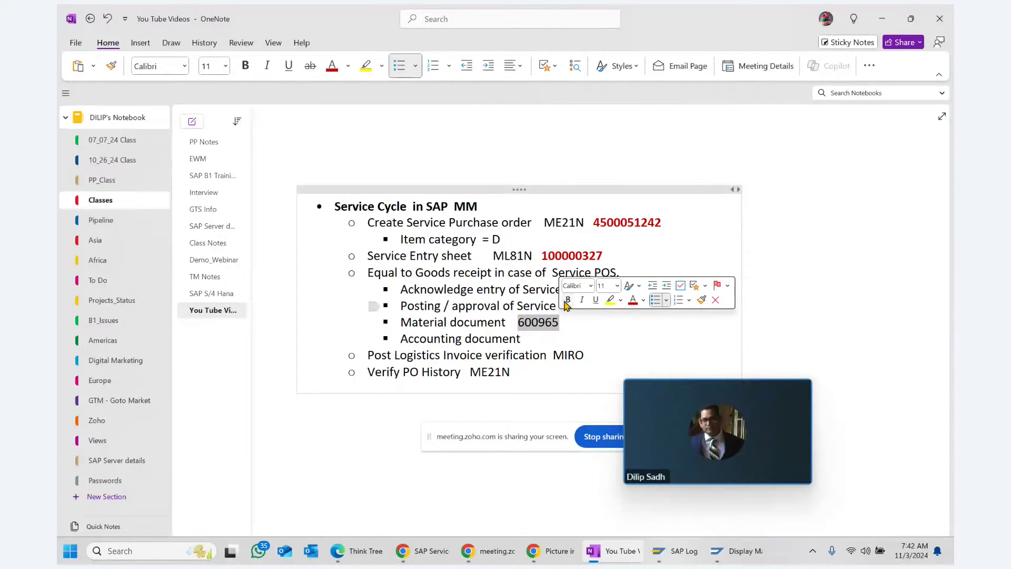
pyautogui.click(567, 299)
pyautogui.click(632, 299)
pyautogui.click(546, 339)
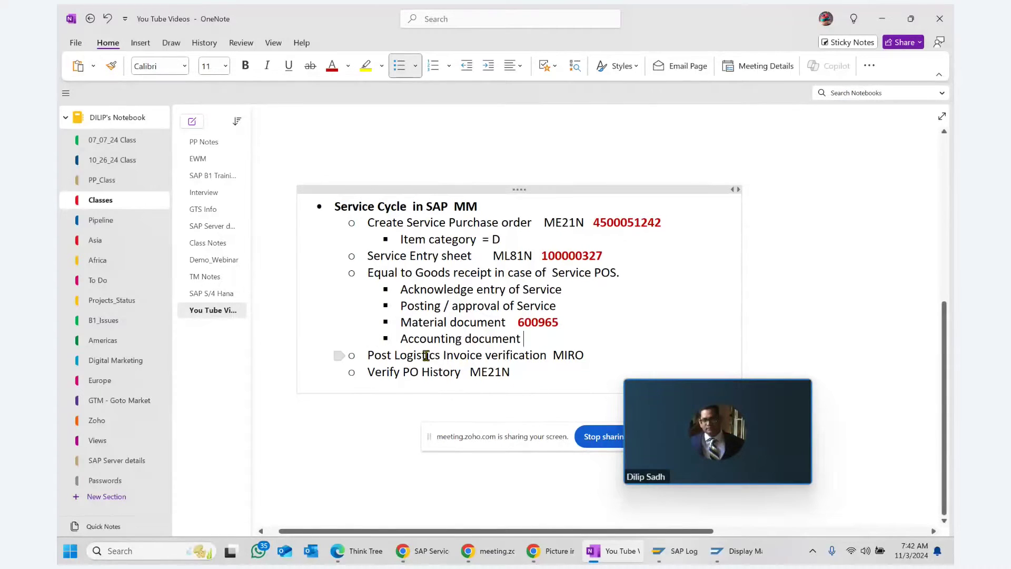
pyautogui.scroll(-1, 632, 305)
pyautogui.scroll(-3, 632, 304)
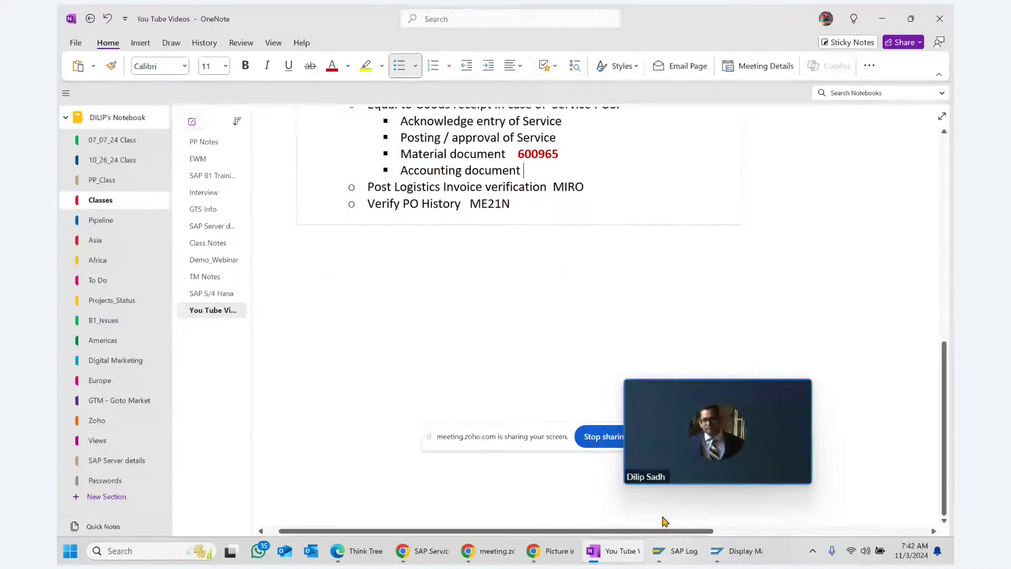
pyautogui.click(734, 551)
pyautogui.click(75, 36)
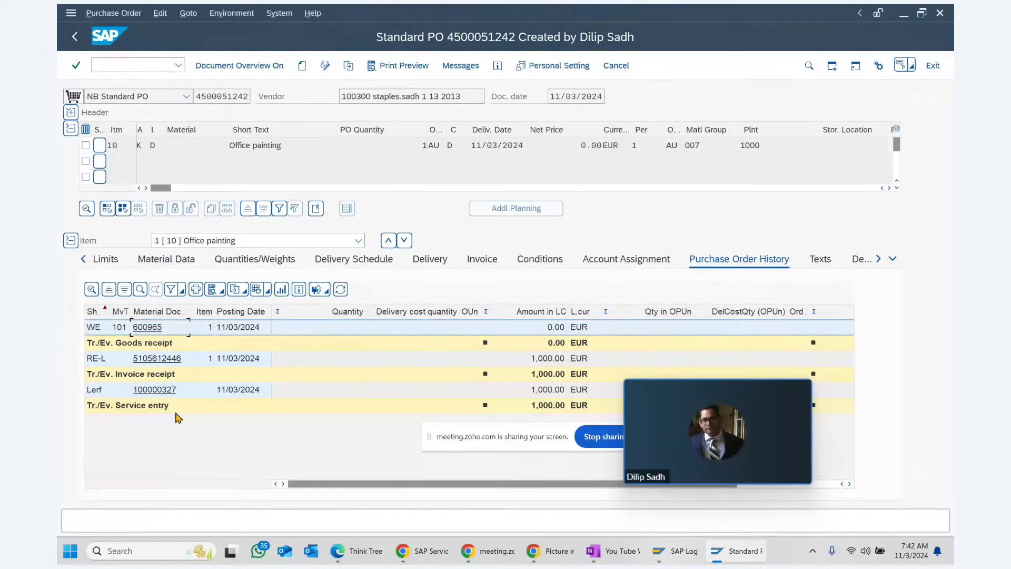
pyautogui.click(160, 360)
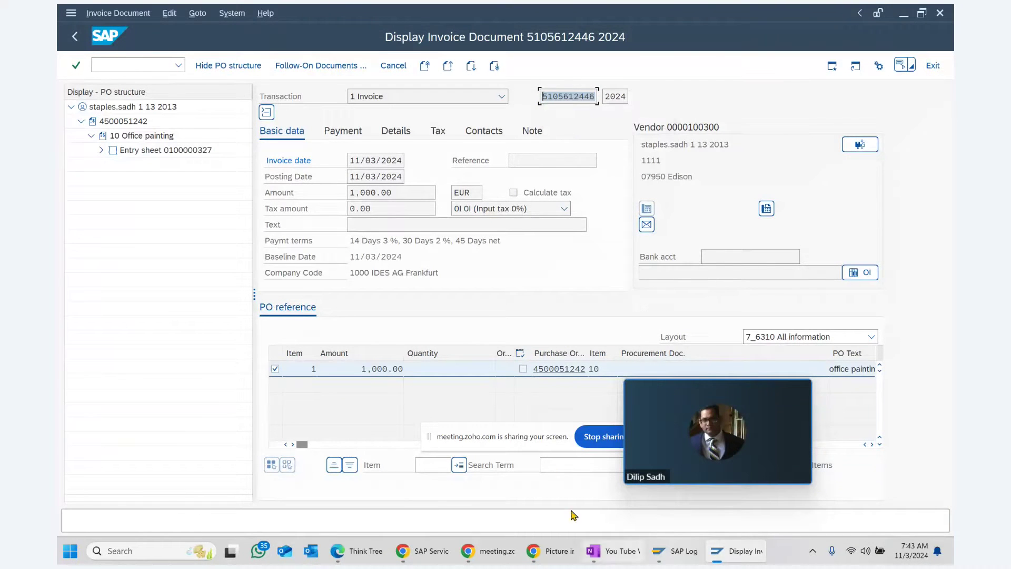
pyautogui.click(610, 562)
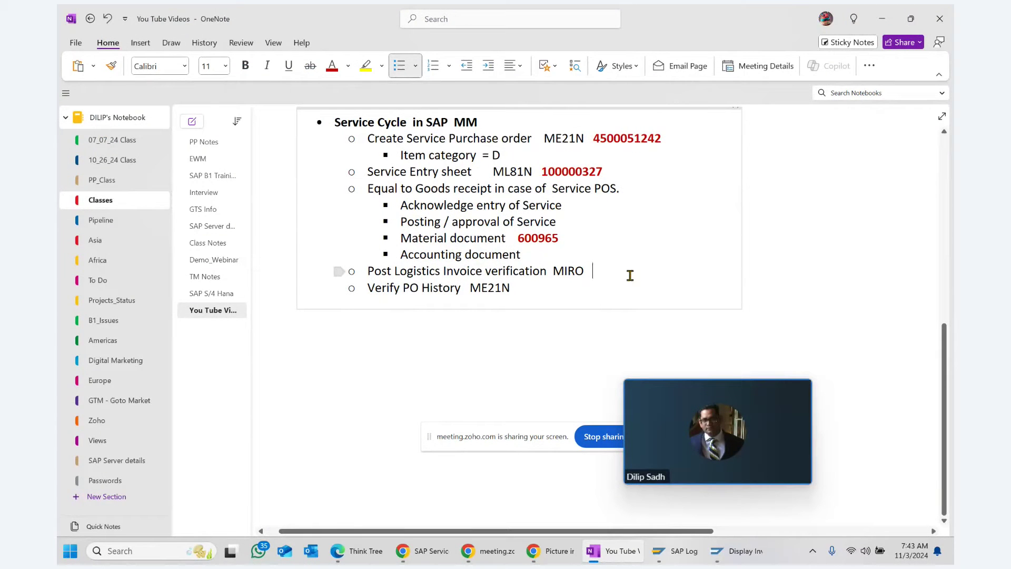
pyautogui.press('Return')
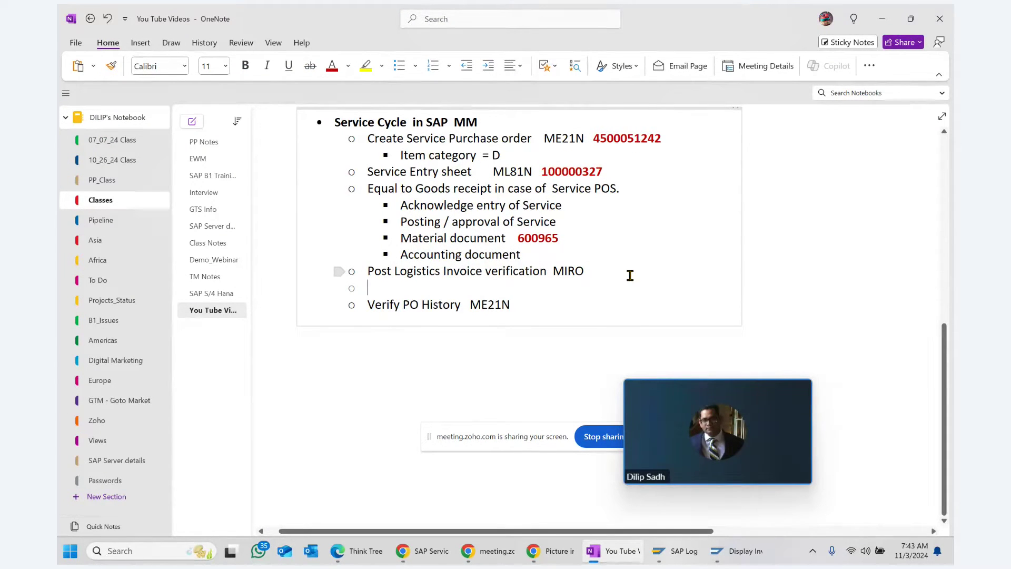
pyautogui.click(487, 67)
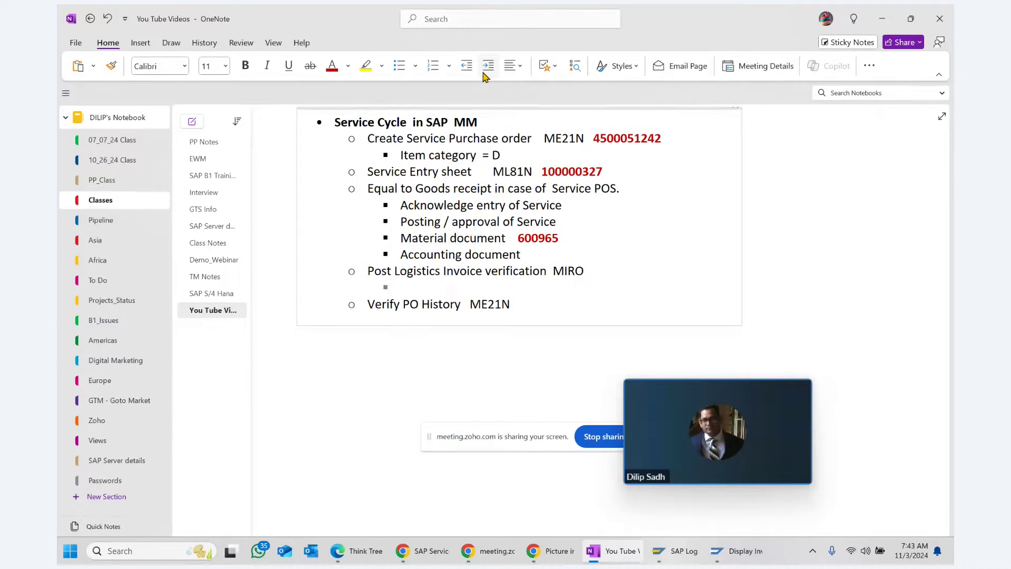
pyautogui.write('I')
pyautogui.press('capslock')
pyautogui.write('O')
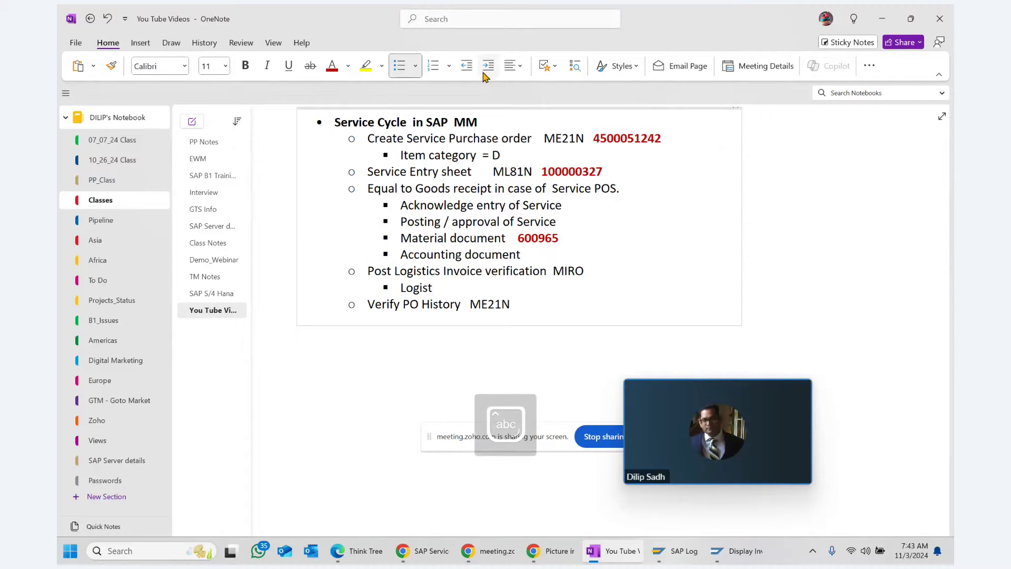
pyautogui.write('doc')
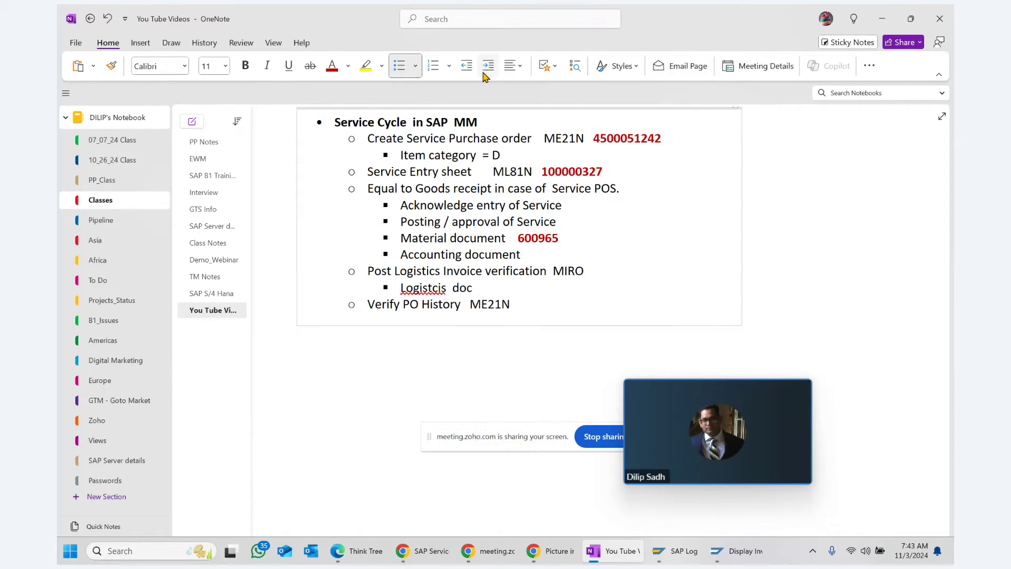
pyautogui.hotkey('ctrl', 'v')
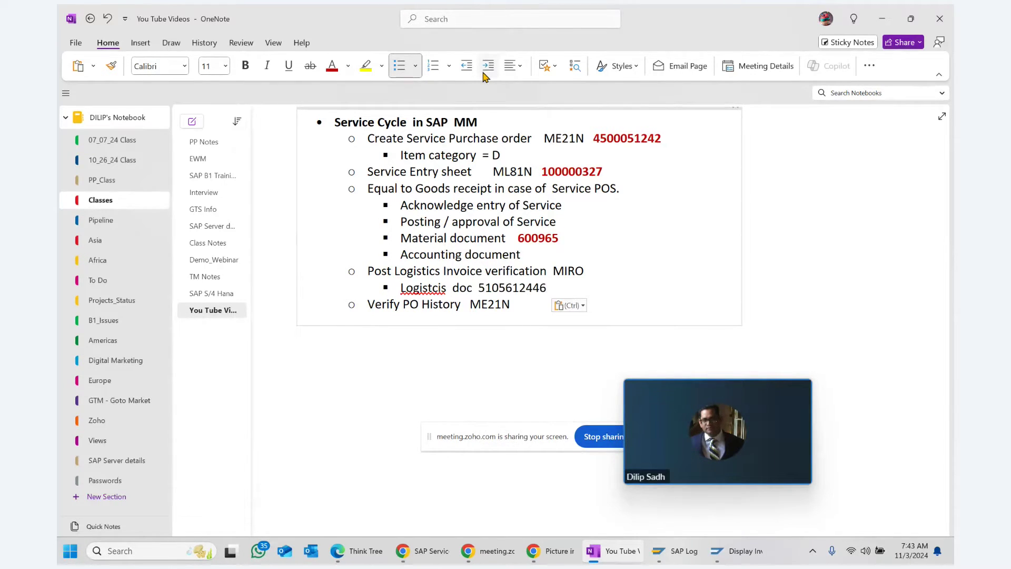
pyautogui.rightClick(421, 290)
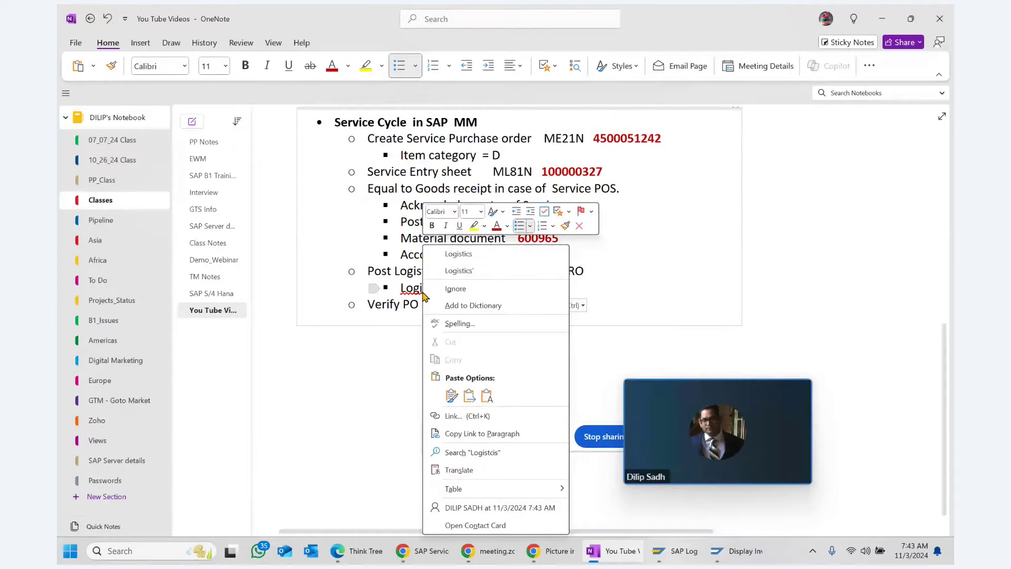
pyautogui.click(437, 253)
pyautogui.click(566, 287)
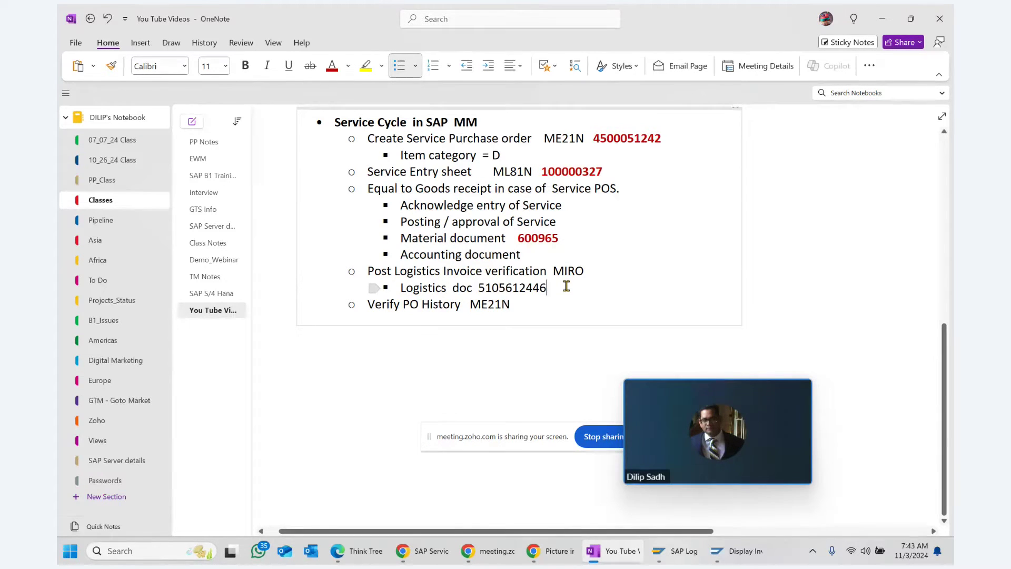
pyautogui.press('Return')
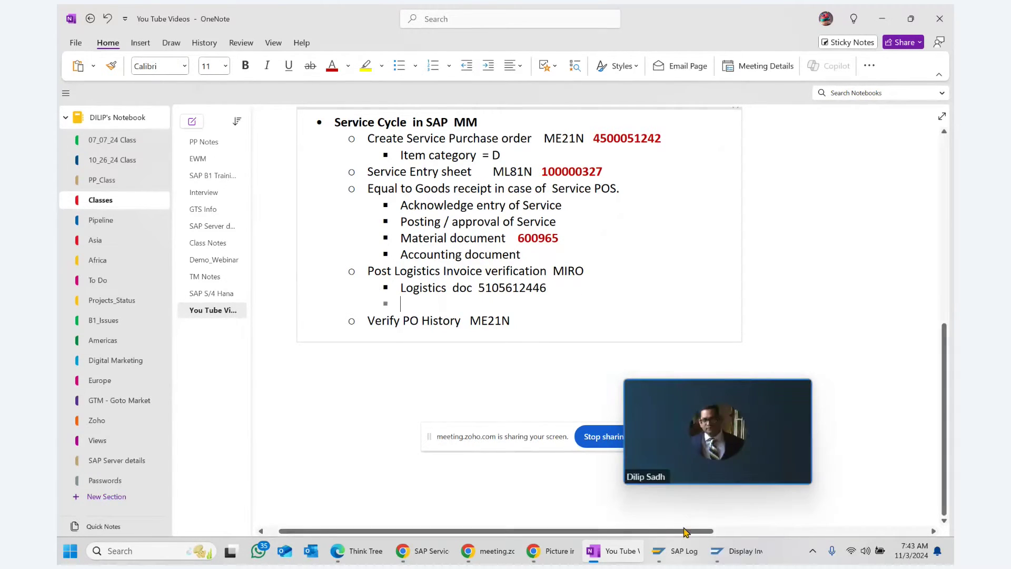
# Step: Switch to SAP, list the invoice's follow-on documents in accounting and select the accounting document entry
pyautogui.click(731, 553)
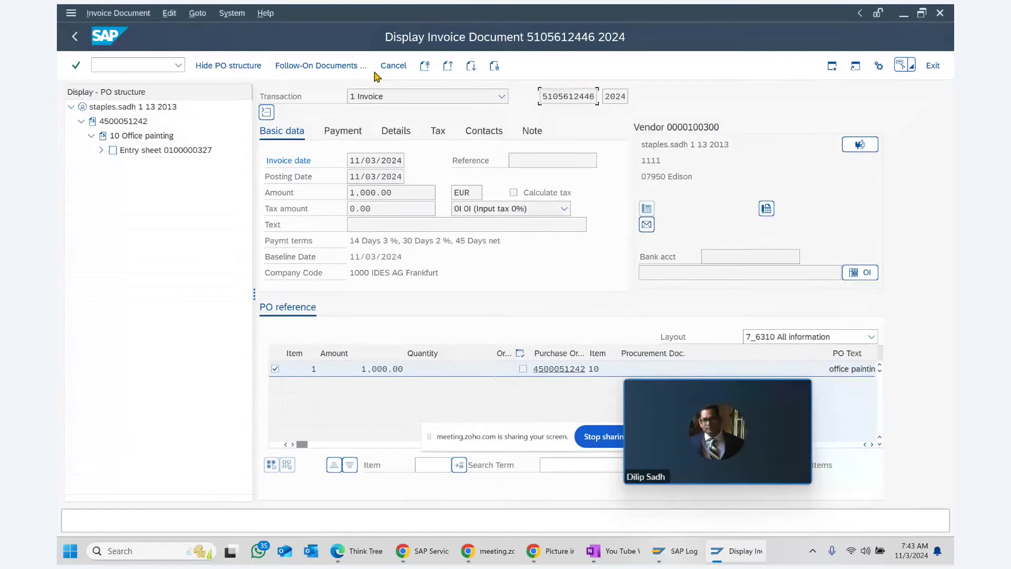
pyautogui.click(346, 74)
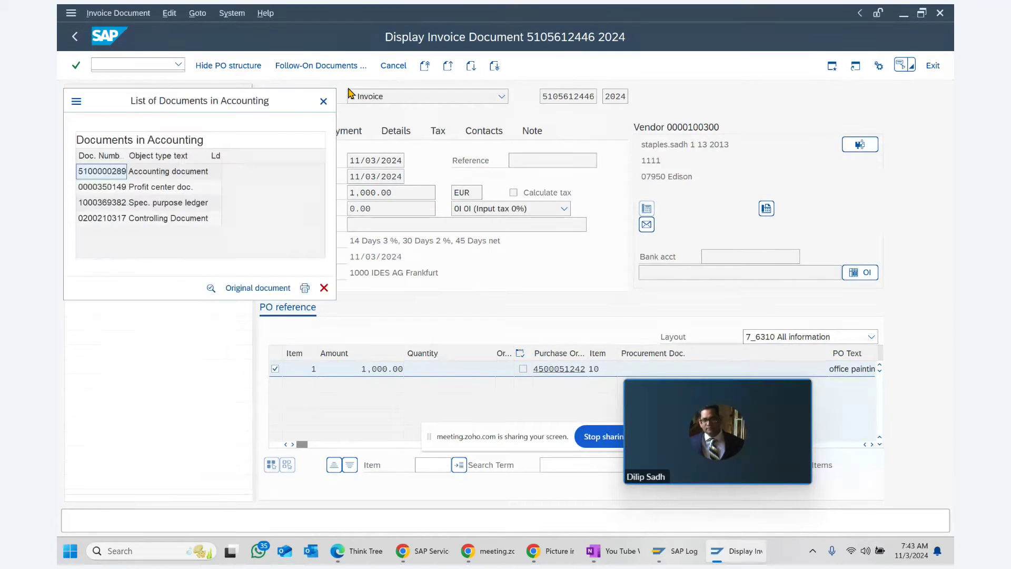
pyautogui.click(200, 176)
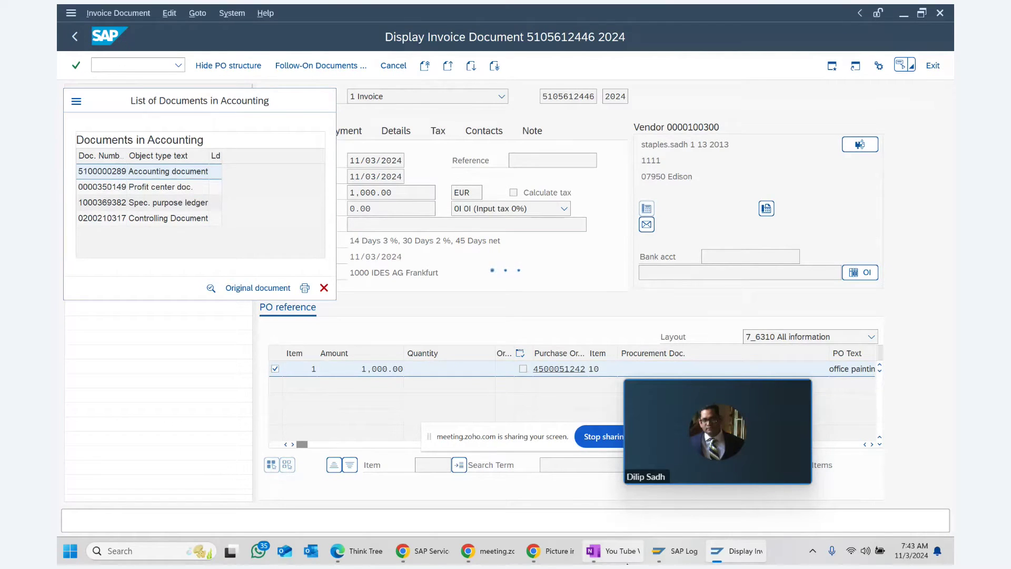
# Step: Switch to the OneNote notes and enter "Accounting doc" in the empty sub-bullet below the logistics document line
pyautogui.click(613, 550)
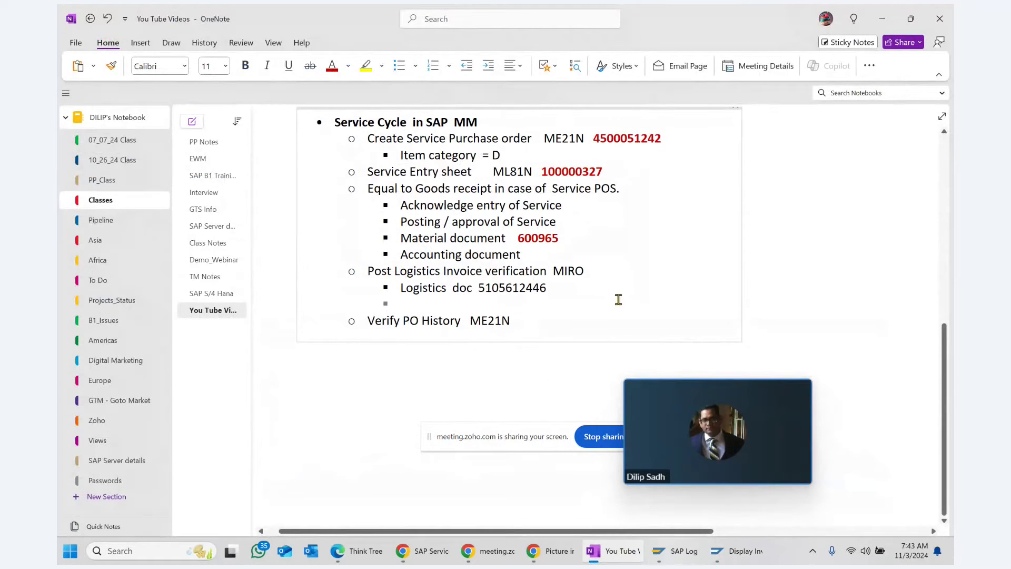
pyautogui.write('accounti')
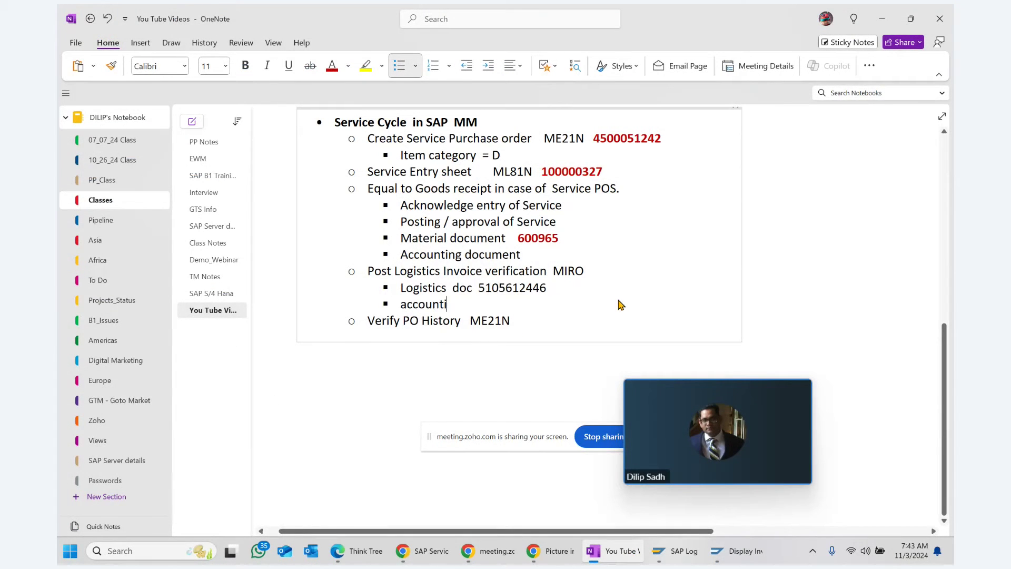
pyautogui.write('ng doc')
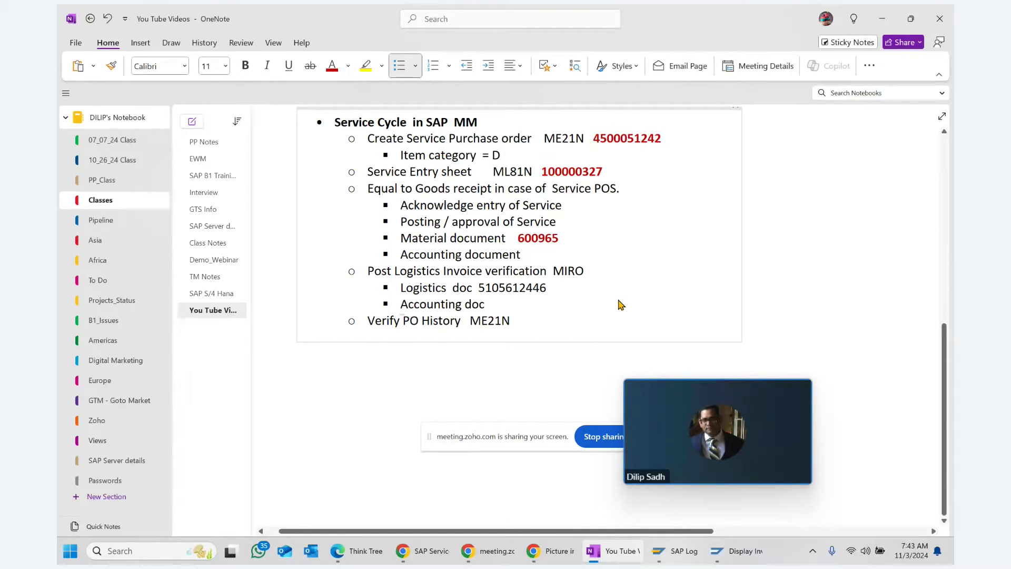